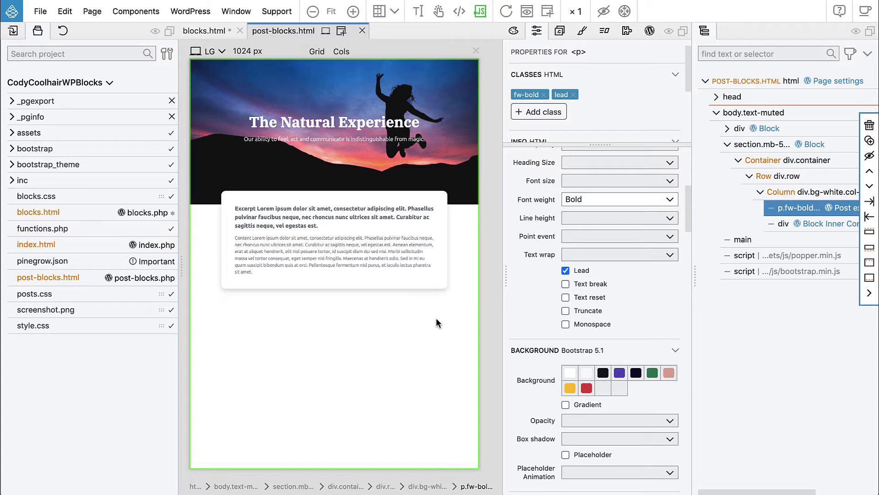
# - Open the blocks.html page and look through its sections down to the testimonials
pyautogui.click(42, 214)
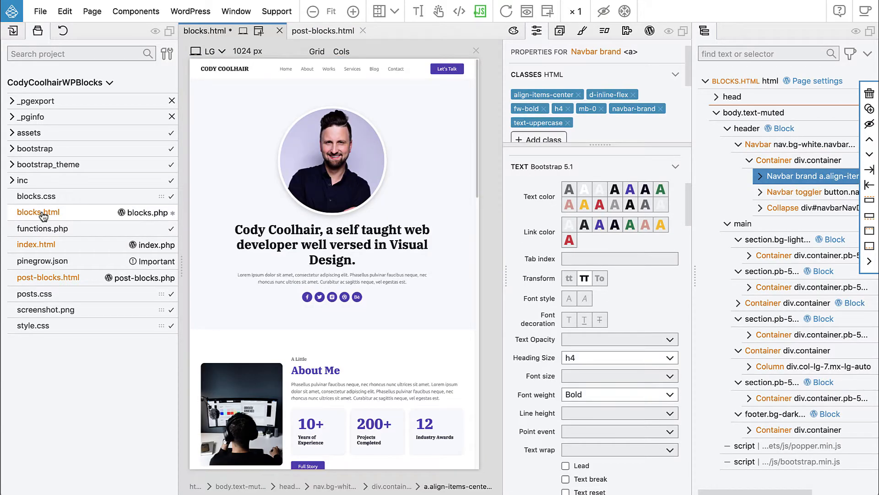
pyautogui.scroll(-10, 331, 273)
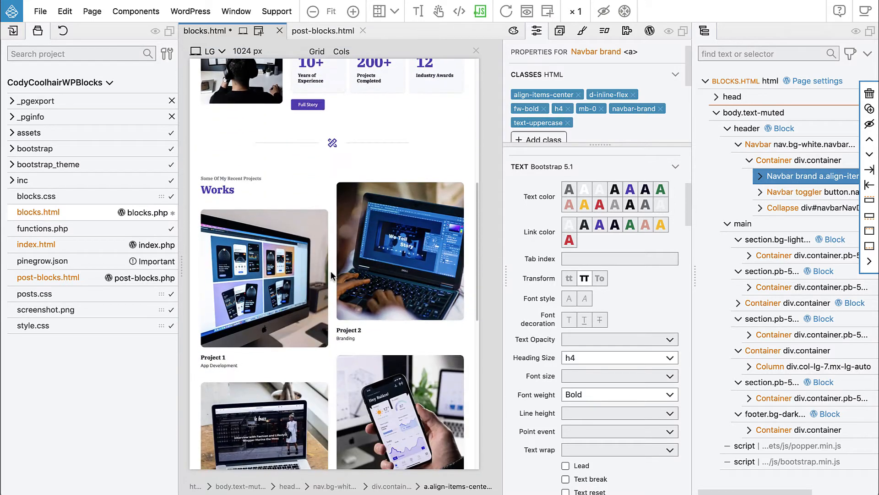
pyautogui.scroll(-6, 331, 275)
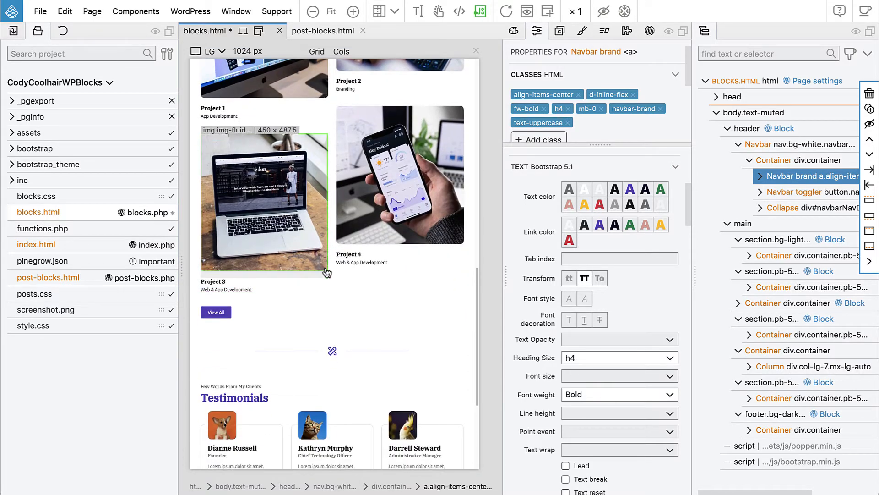
pyautogui.scroll(-4, 325, 274)
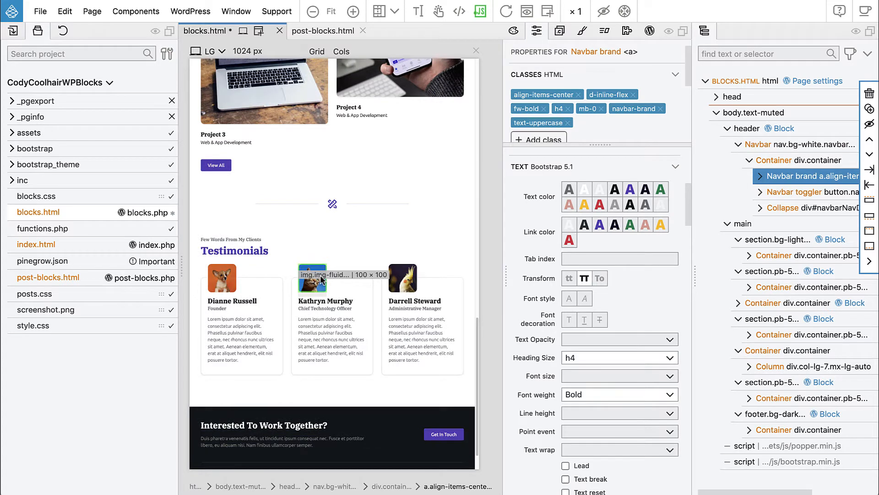
# - Display the Blog posts category of the block library and widen the library so the block previews show at full layout
pyautogui.click(12, 31)
pyautogui.click(49, 56)
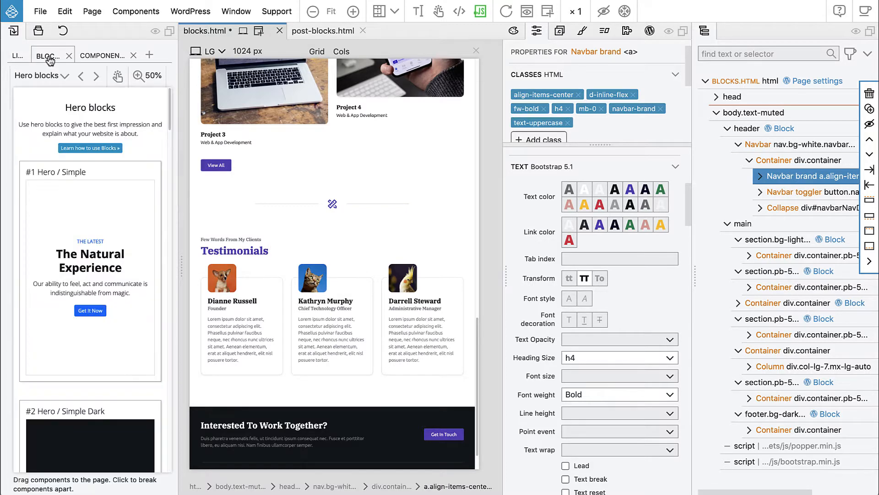
pyautogui.click(41, 77)
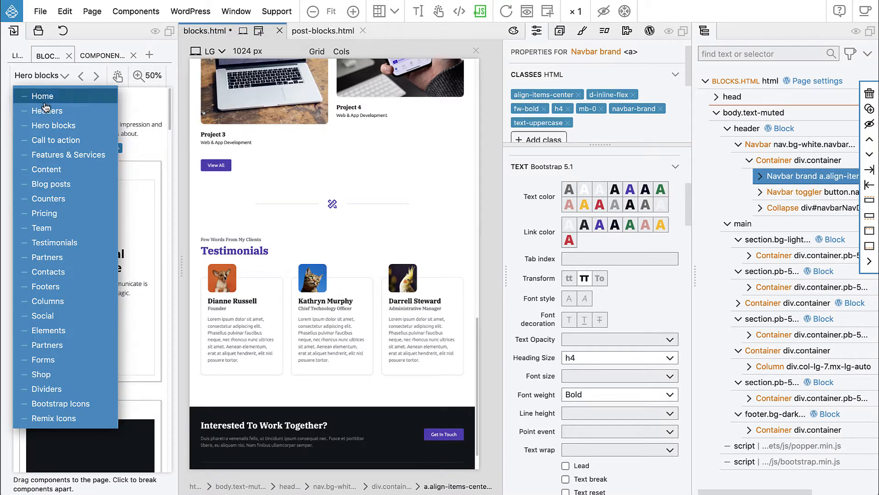
pyautogui.click(69, 186)
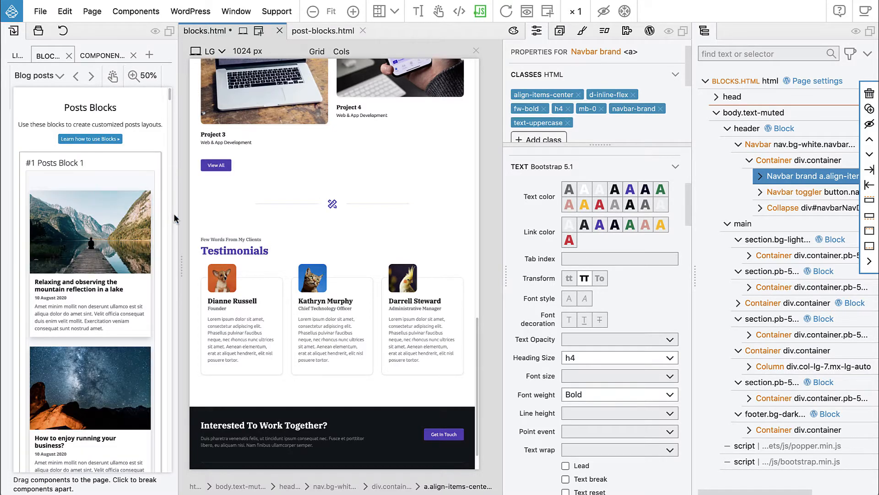
pyautogui.moveTo(179, 214); pyautogui.dragTo(365, 215)
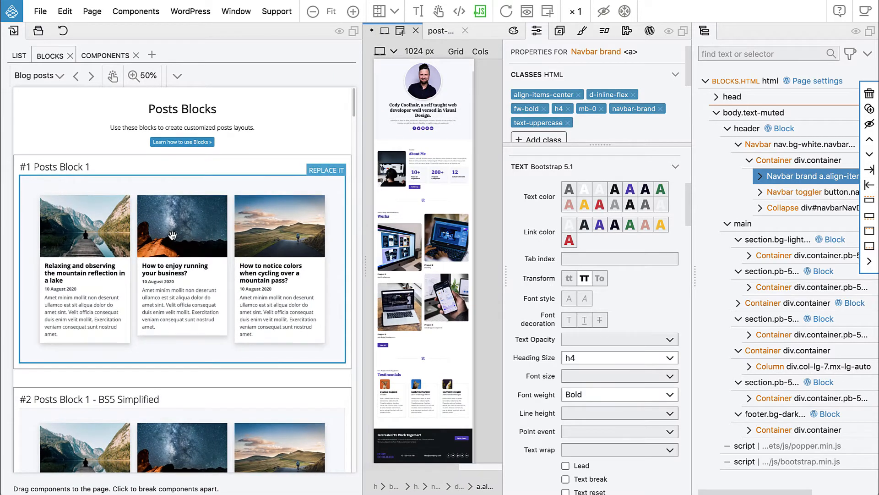
# - Insert the "#3 Posts Block 1 - Equal height" block below the Works projects and make it a separate section directly under main
pyautogui.scroll(-4, 174, 235)
pyautogui.scroll(-10, 172, 234)
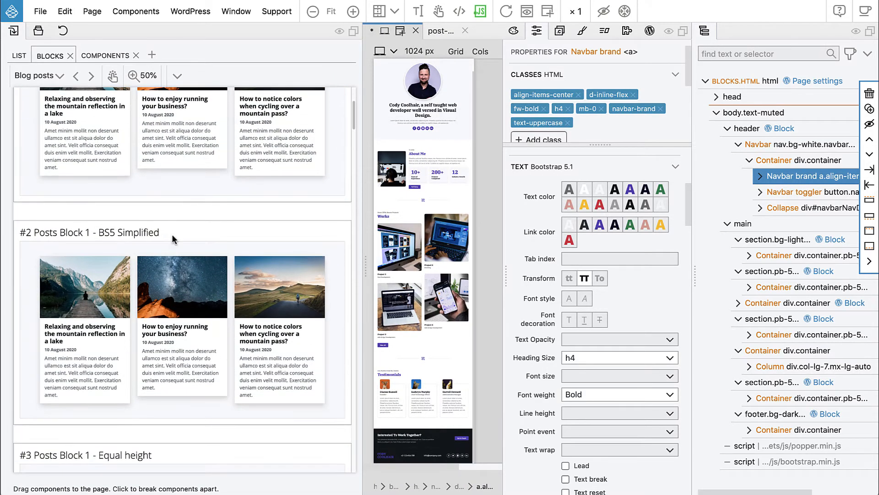
pyautogui.scroll(-6, 172, 234)
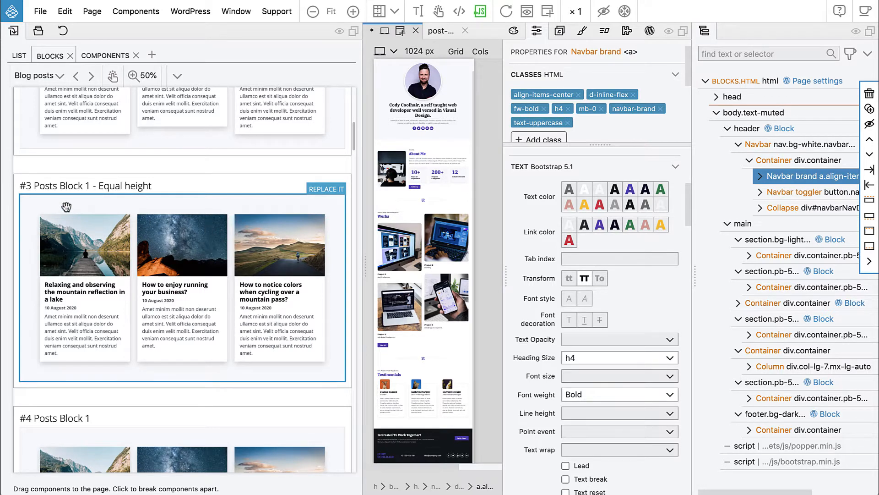
pyautogui.moveTo(66, 207); pyautogui.dragTo(401, 356)
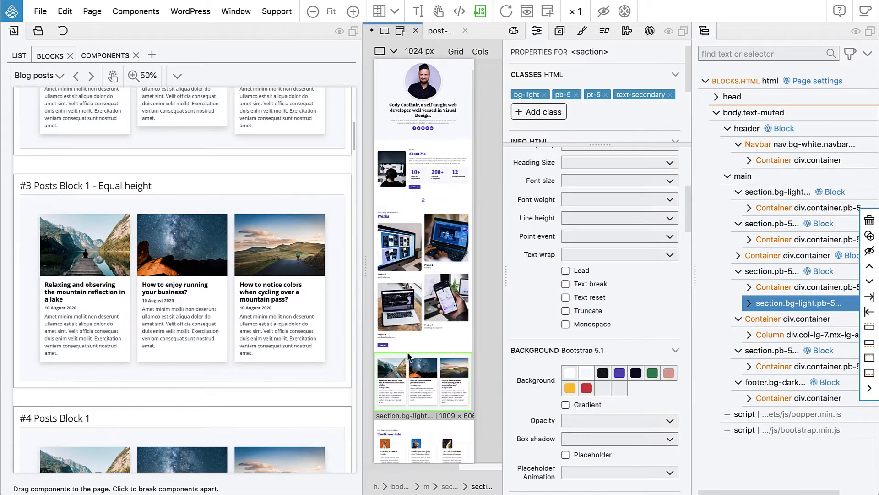
pyautogui.moveTo(768, 307); pyautogui.dragTo(755, 307)
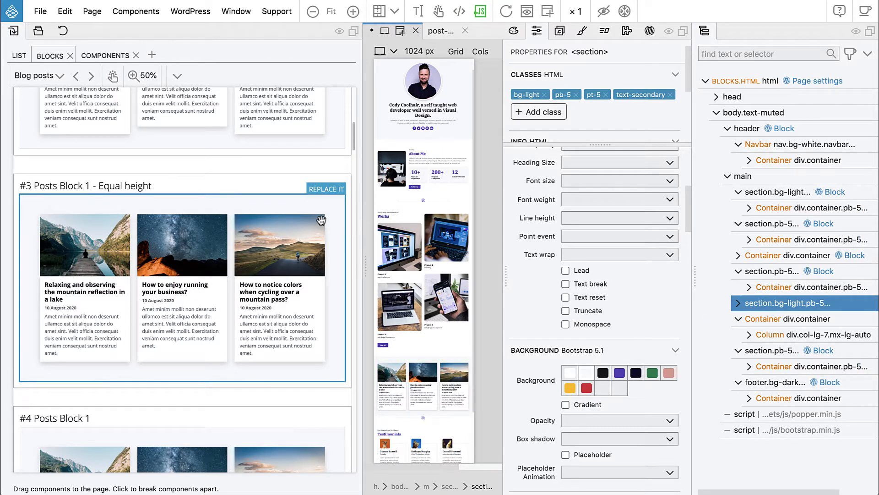
# - Narrow and hide the block library, and check the inserted posts section on the page
pyautogui.moveTo(362, 220); pyautogui.dragTo(198, 218)
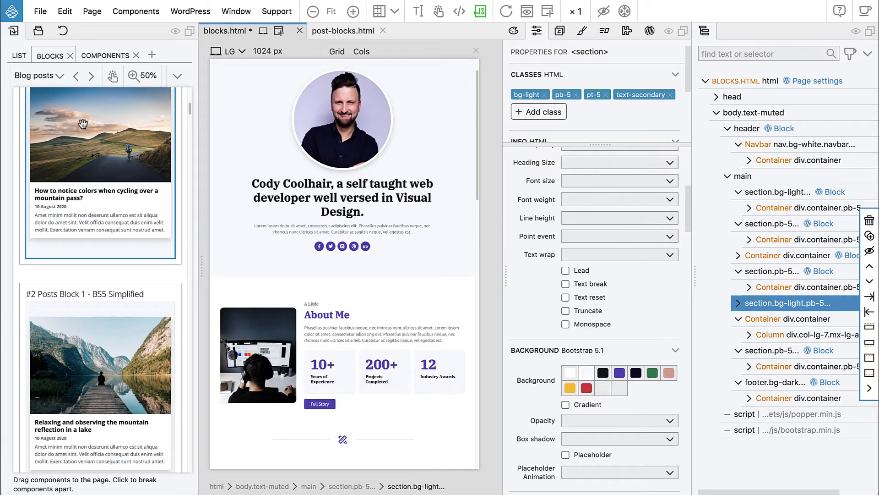
pyautogui.click(14, 32)
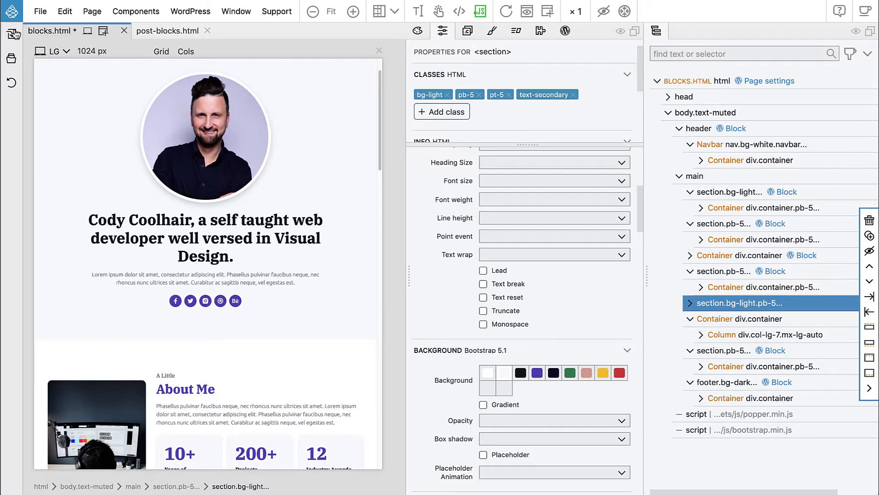
pyautogui.scroll(-15, 182, 211)
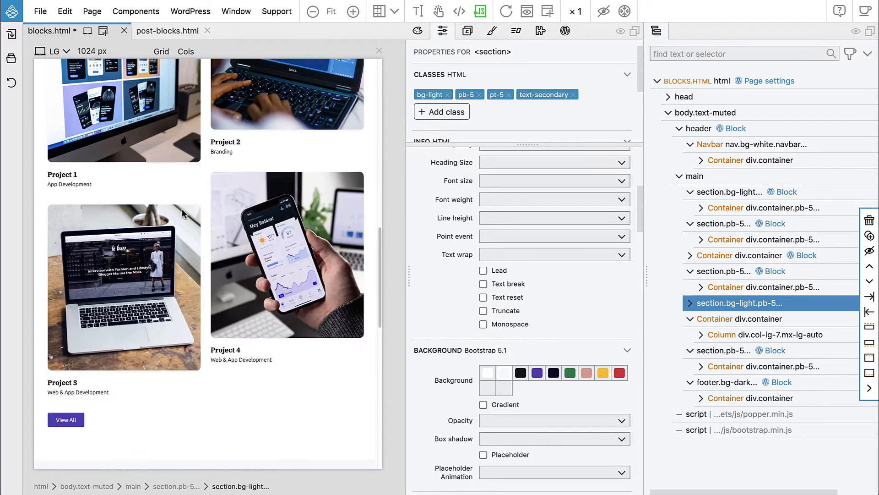
pyautogui.scroll(-6, 182, 211)
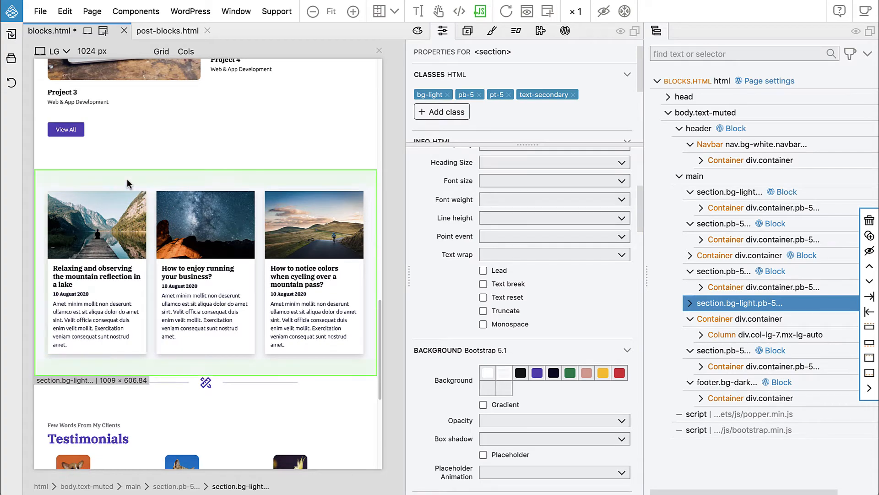
# - Copy the small top title and the "Works" heading from the Works section into the container of the posts section
pyautogui.scroll(5, 133, 188)
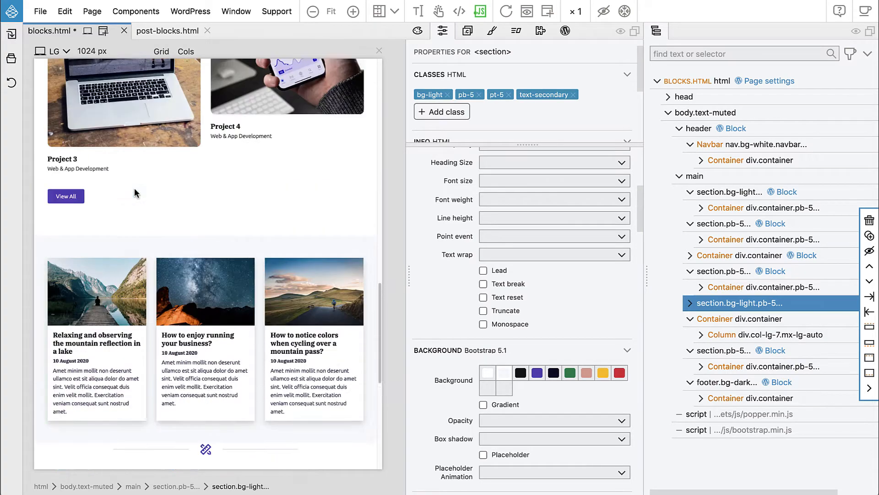
pyautogui.scroll(6, 133, 194)
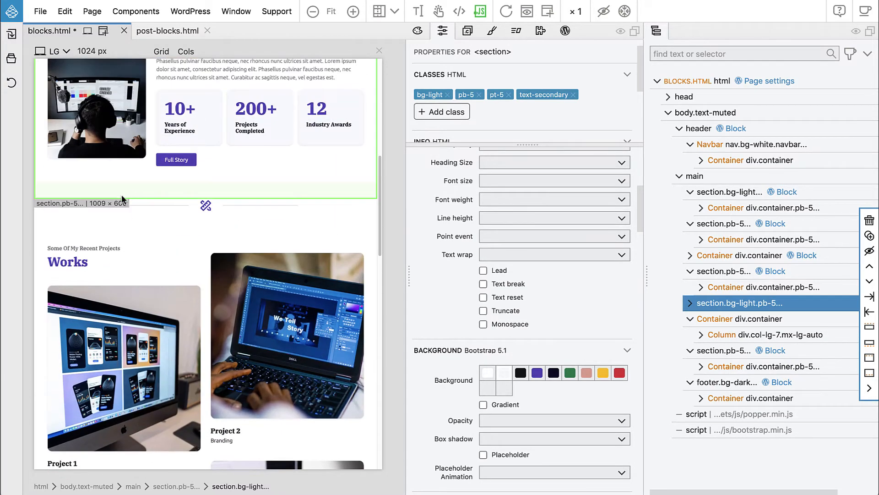
pyautogui.click(126, 250)
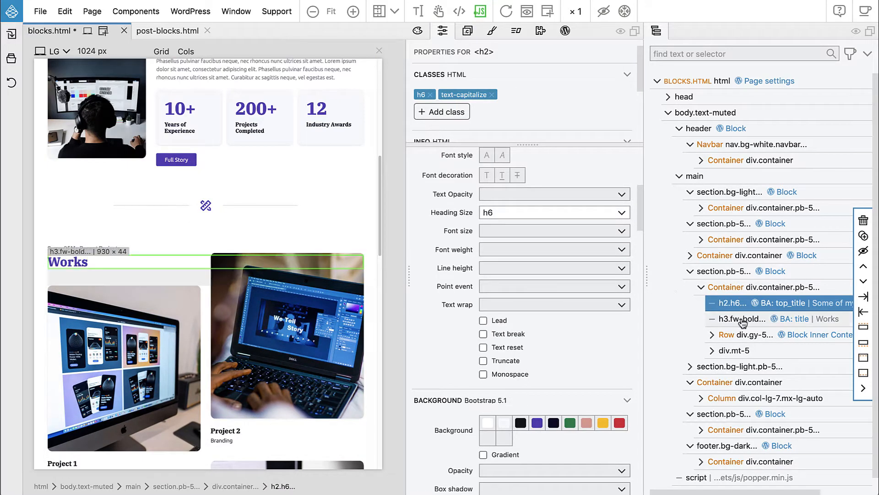
pyautogui.keyDown('shift'); pyautogui.click(742, 319); pyautogui.keyUp('shift')
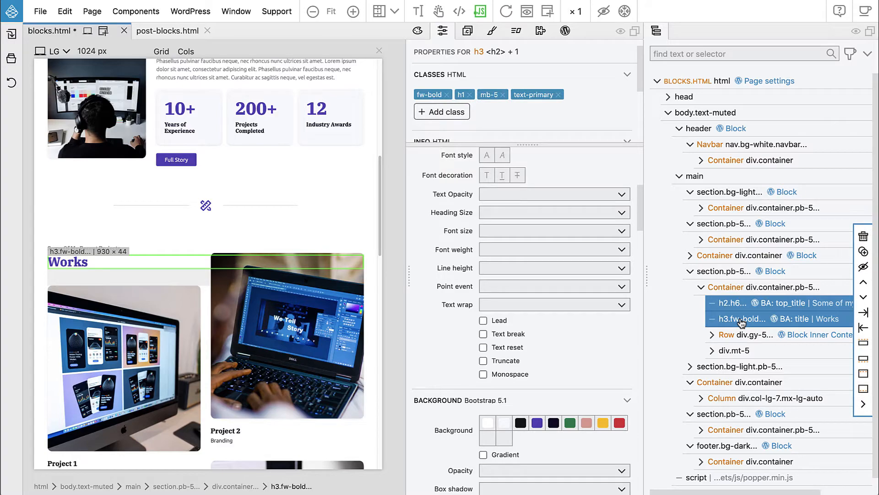
pyautogui.scroll(-9, 131, 291)
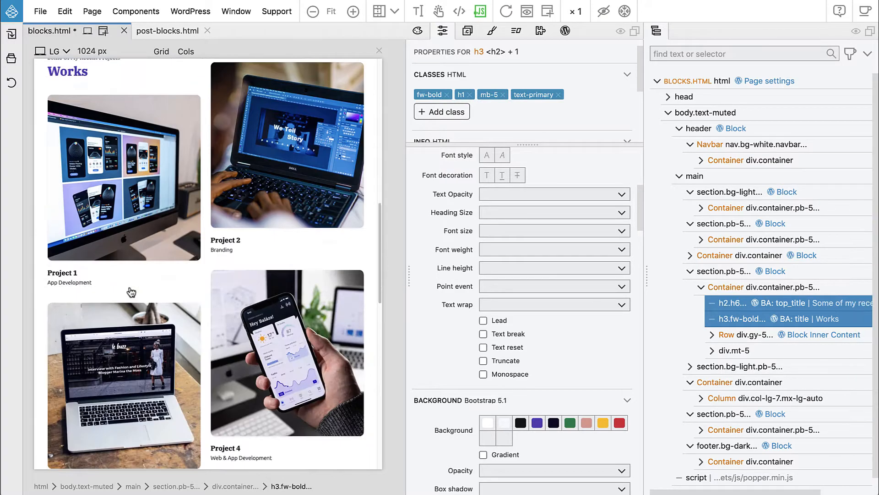
pyautogui.scroll(-3, 132, 293)
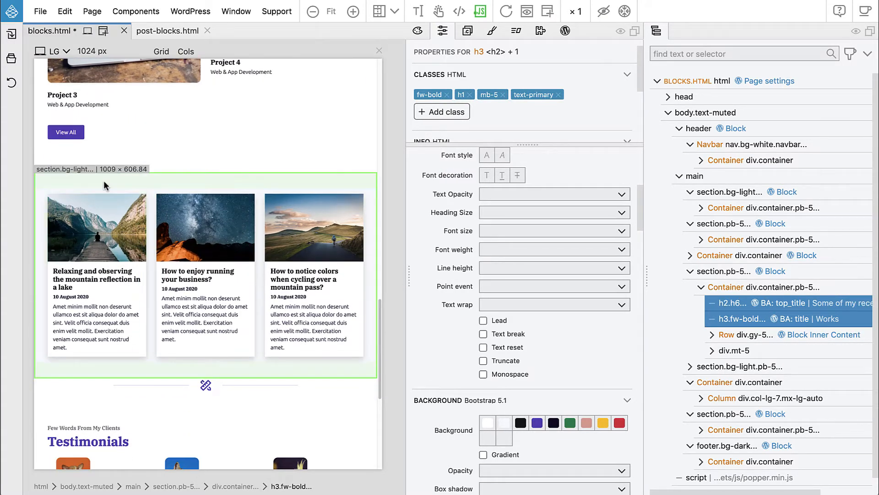
pyautogui.click(105, 185)
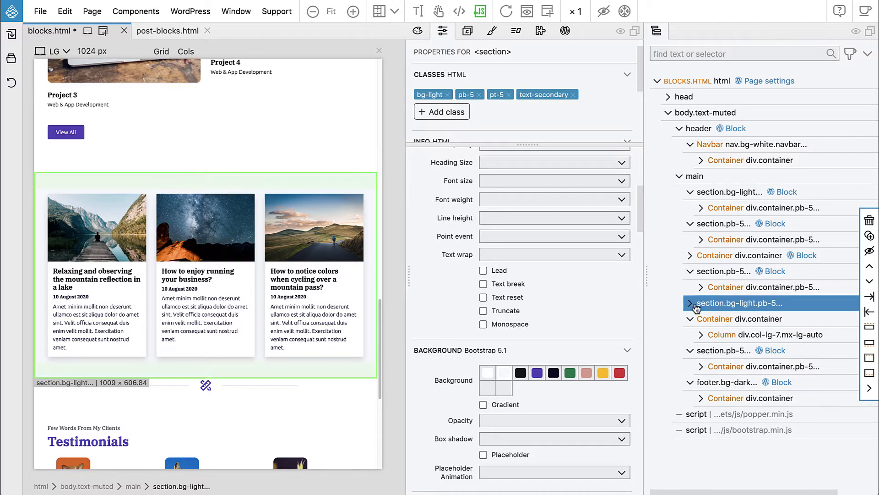
pyautogui.click(686, 303)
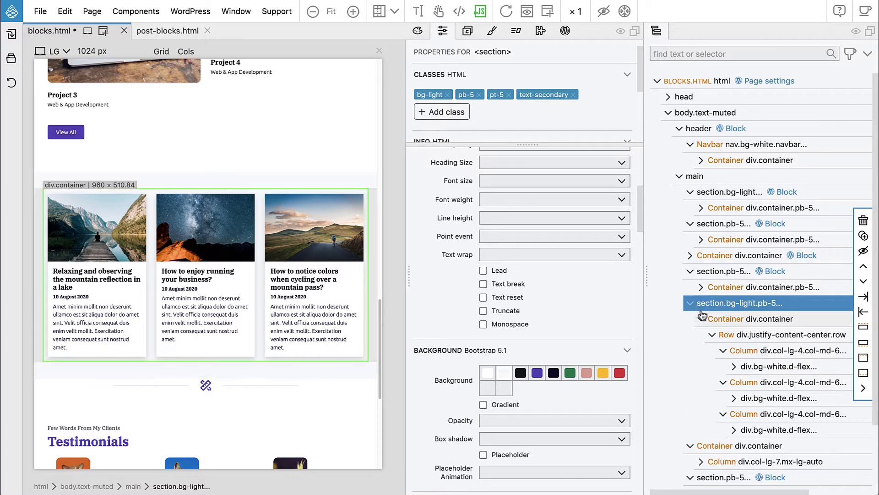
pyautogui.click(725, 321)
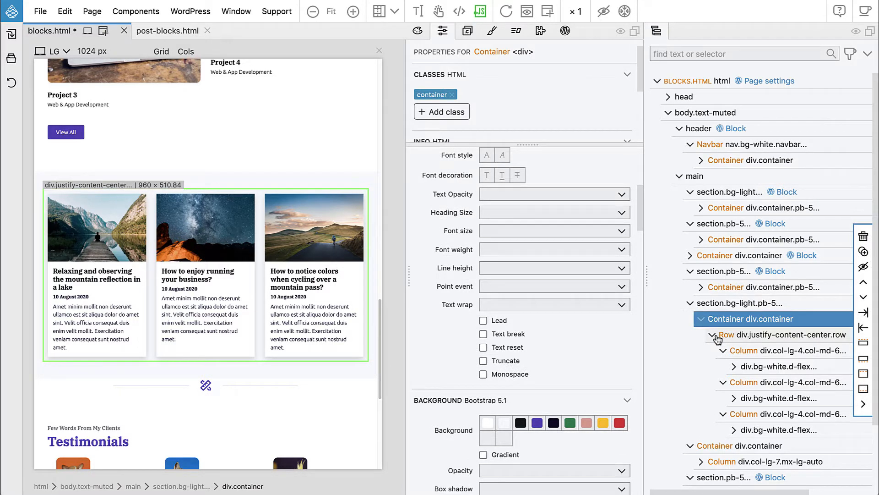
pyautogui.press('super+v')
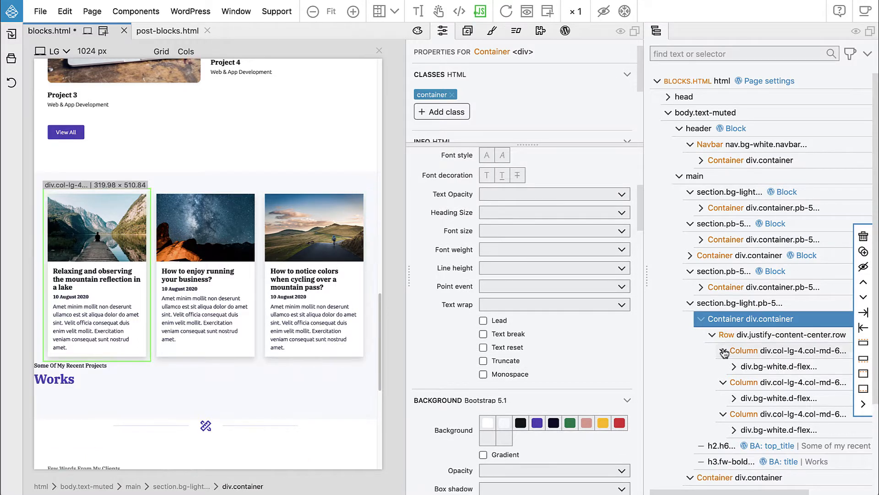
# - Move the two pasted headings to the start of the posts section's container, above the row of post cards
pyautogui.click(724, 449)
pyautogui.keyDown('super'); pyautogui.click(722, 462); pyautogui.keyUp('super')
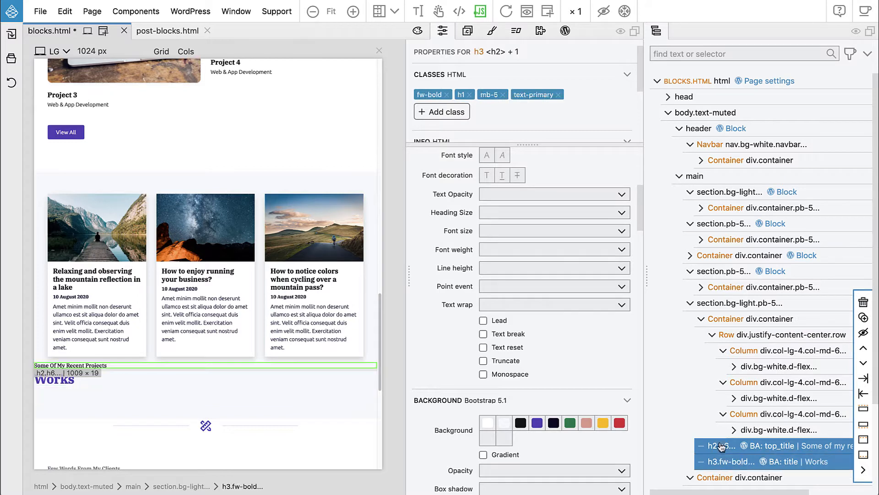
pyautogui.moveTo(720, 450); pyautogui.dragTo(733, 327)
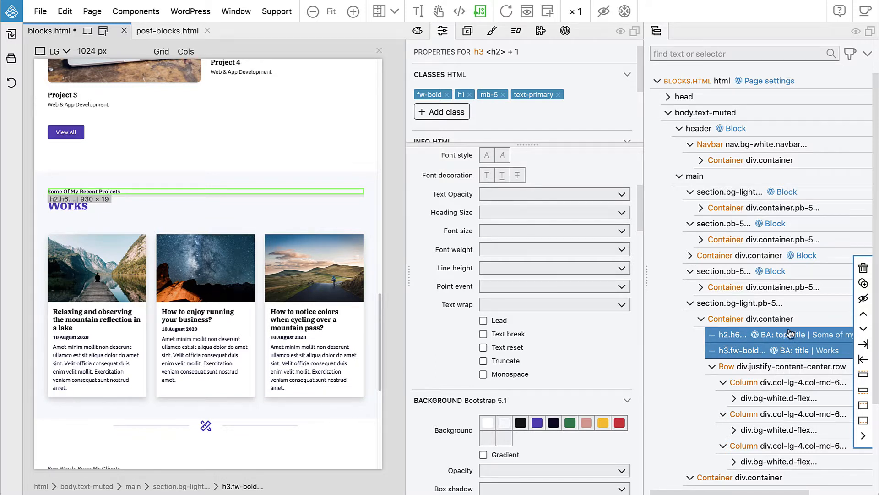
# - Add a Block WordPress action to the posts section with unique ID "recent-posts" and title "Recent posts"
pyautogui.click(565, 32)
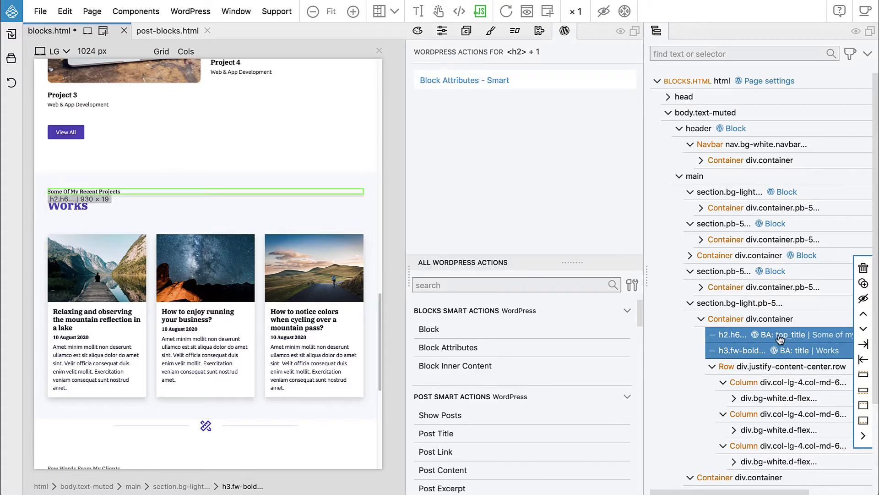
pyautogui.click(781, 351)
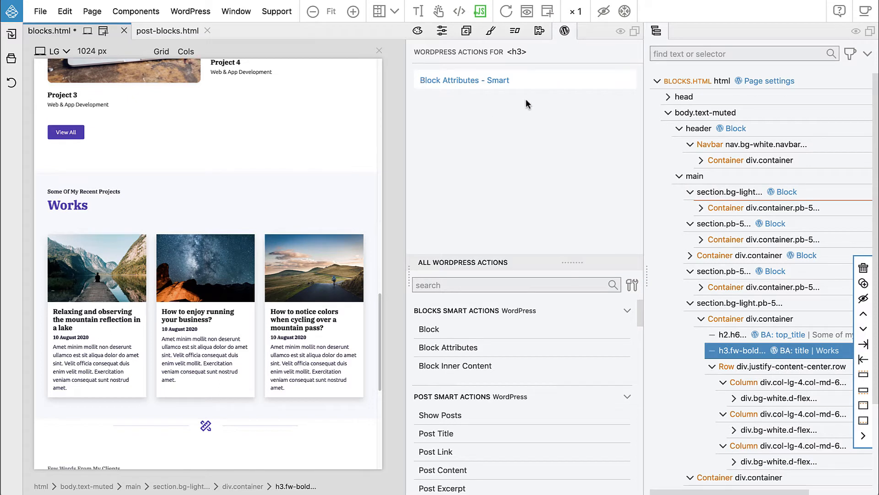
pyautogui.click(751, 303)
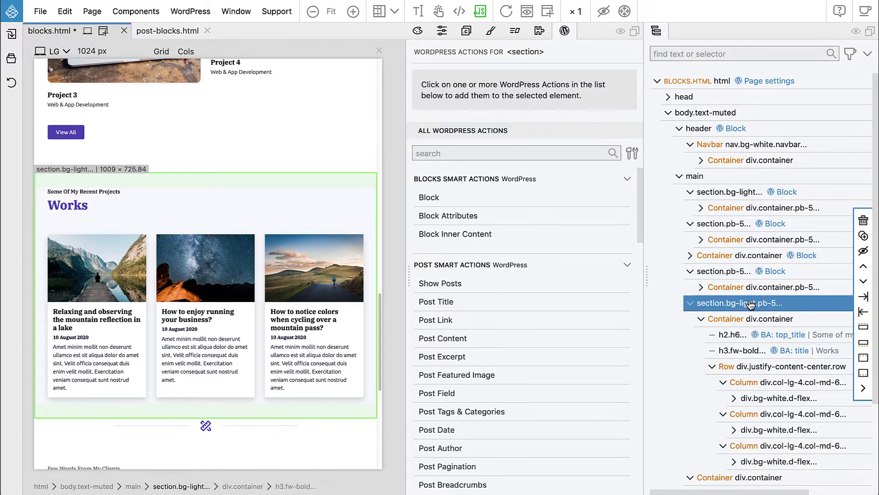
pyautogui.click(429, 201)
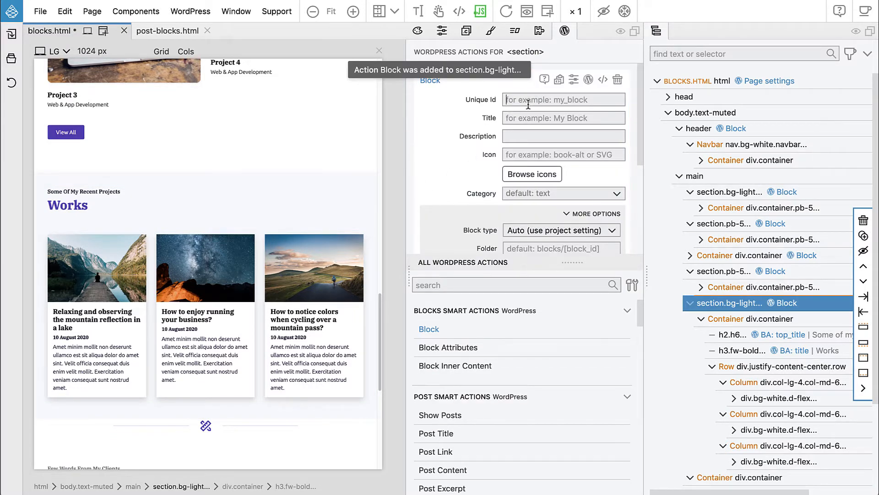
pyautogui.write('recent-posts')
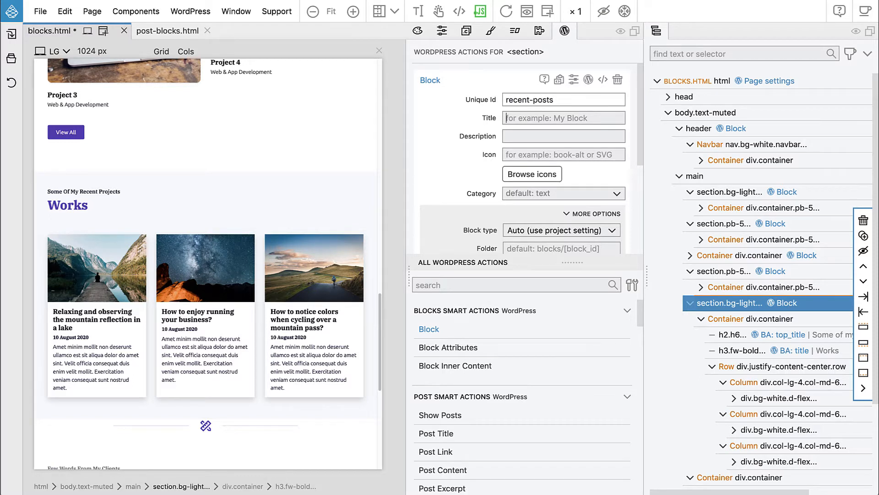
pyautogui.write('Recent p')
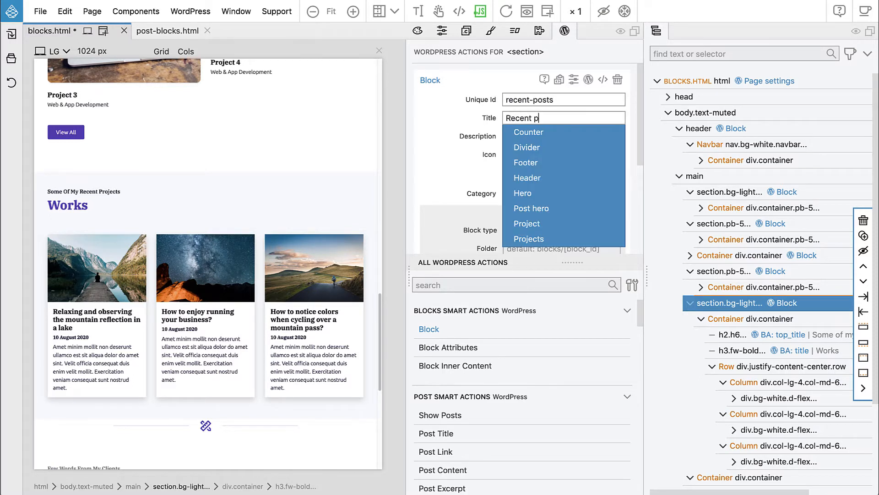
pyautogui.write('osts')
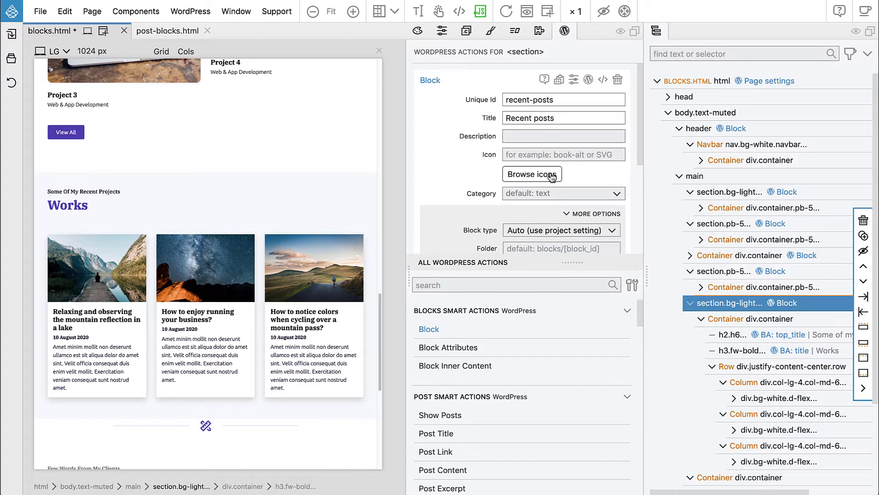
# - Assign the recent posts block to the custom category "pagesections" and review its remaining block options
pyautogui.click(542, 194)
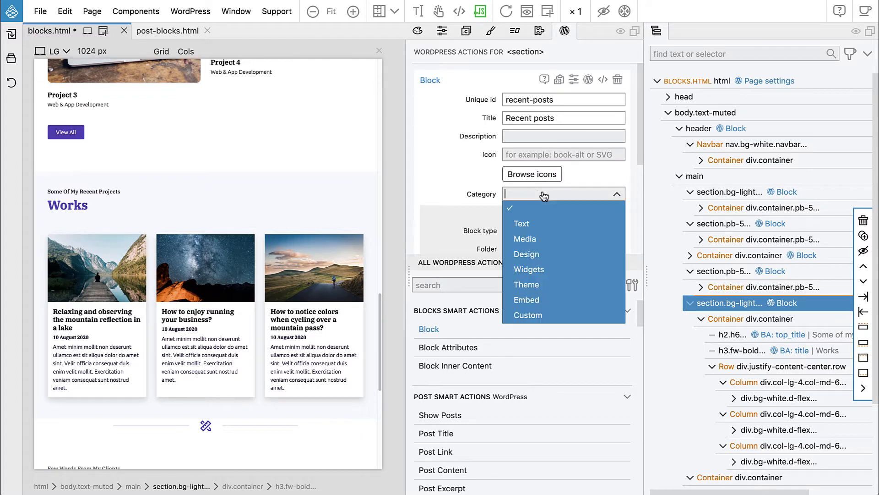
pyautogui.click(549, 315)
pyautogui.click(542, 213)
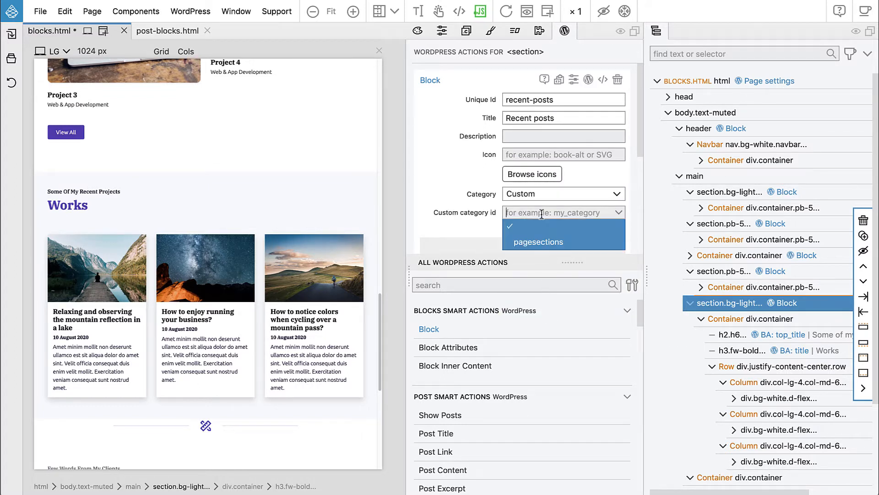
pyautogui.click(538, 241)
pyautogui.moveTo(477, 209)
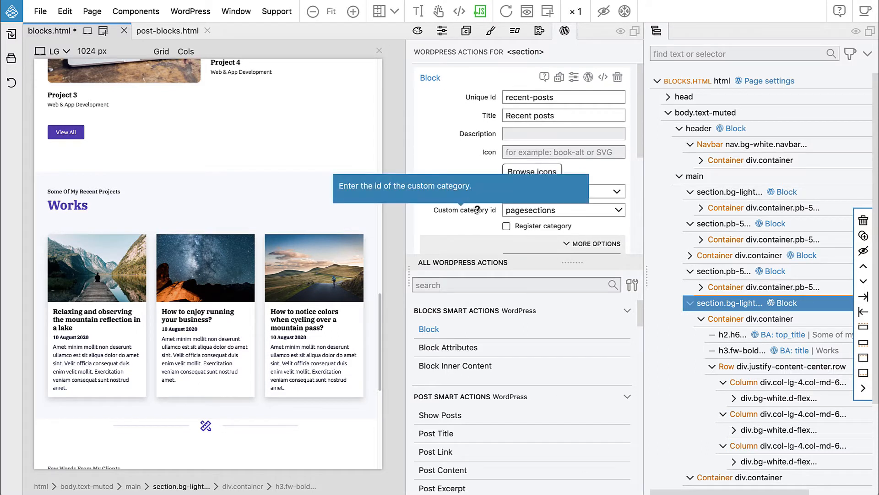
pyautogui.scroll(-5, 477, 211)
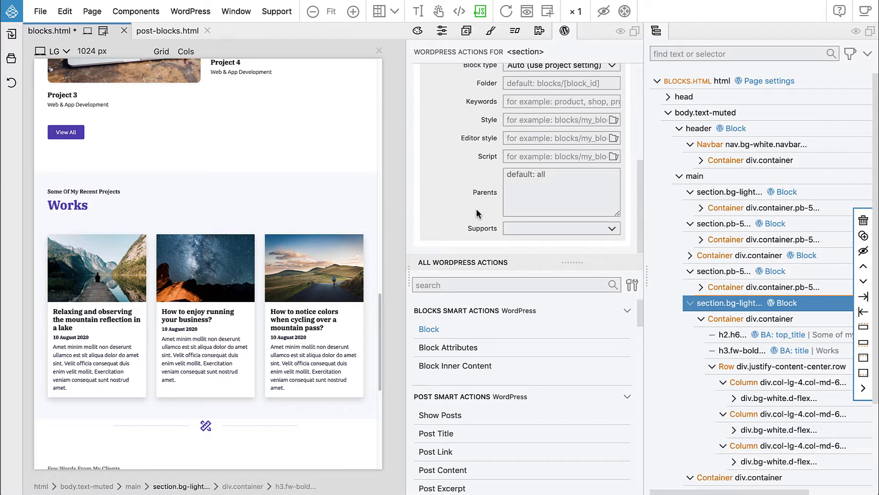
pyautogui.scroll(1, 477, 212)
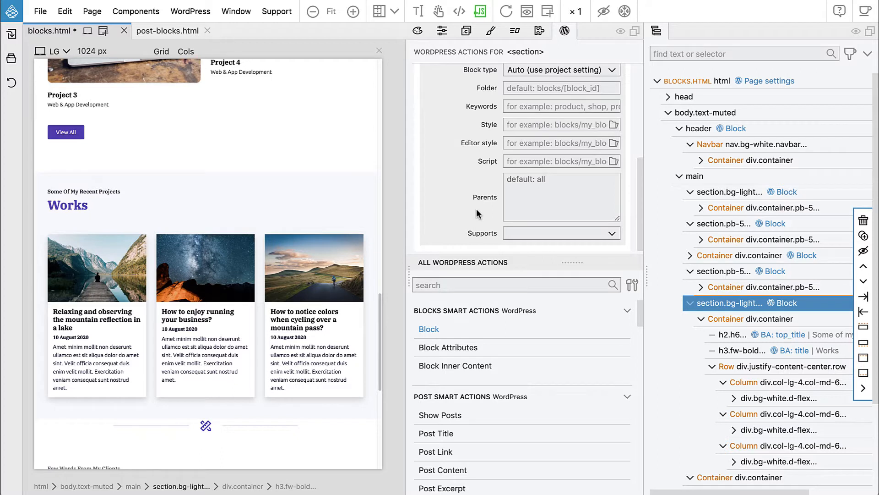
pyautogui.scroll(5, 476, 213)
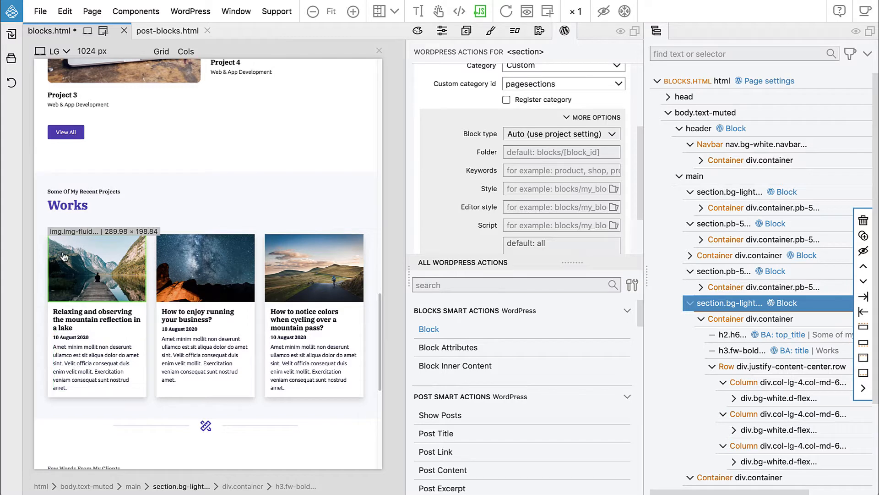
# - Replace the small top title of the posts section with "See what I'm up to"
pyautogui.click(104, 191)
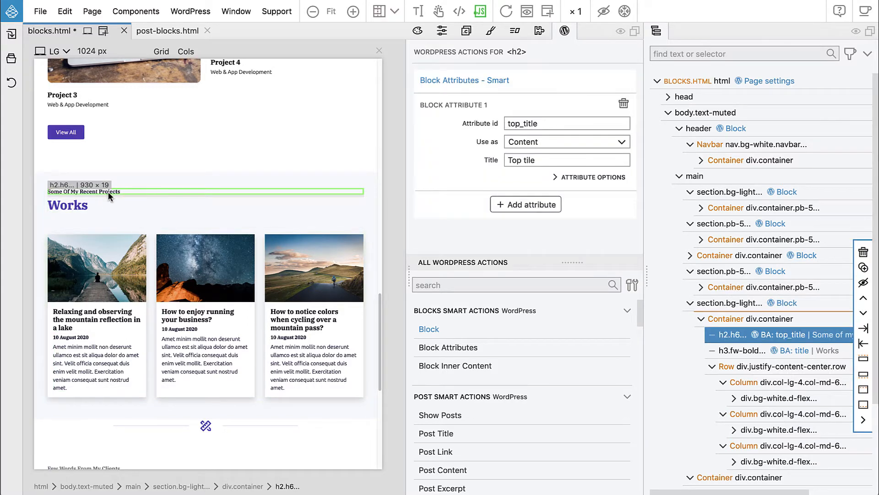
pyautogui.doubleClick(108, 191)
pyautogui.hotkey('ctrl', 'a')
pyautogui.write('F')
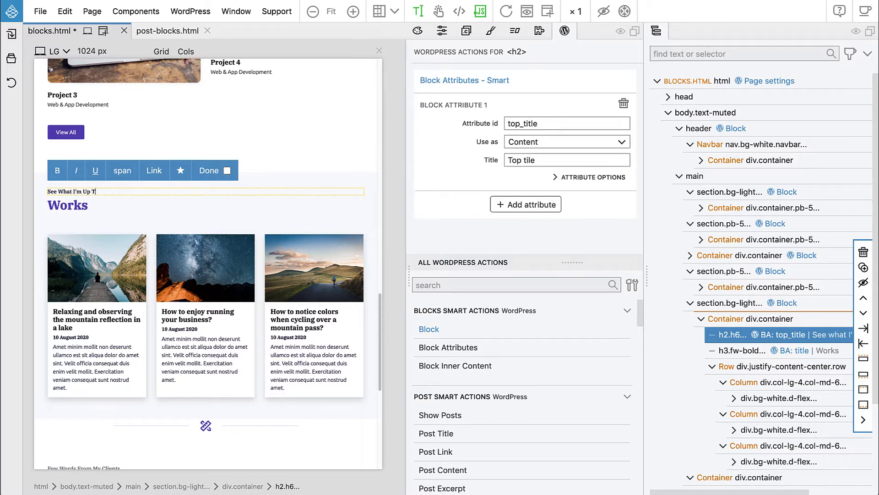
# - Change the posts section's "Works" heading to "Recent posts" and finish the text editing
pyautogui.doubleClick(66, 207)
pyautogui.write('Rec')
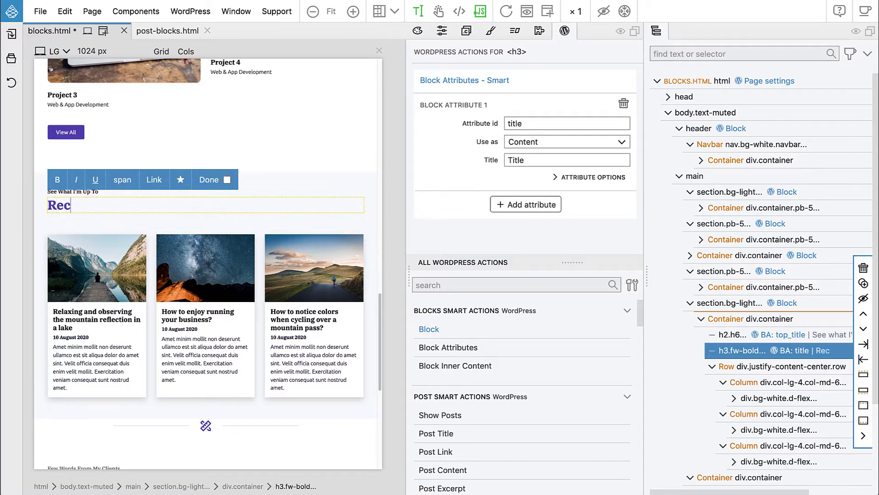
pyautogui.write('ent posts')
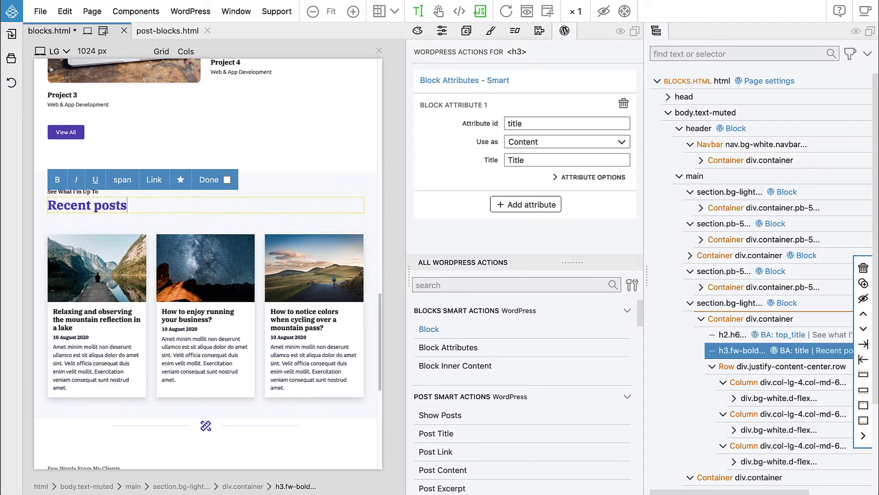
pyautogui.click(209, 179)
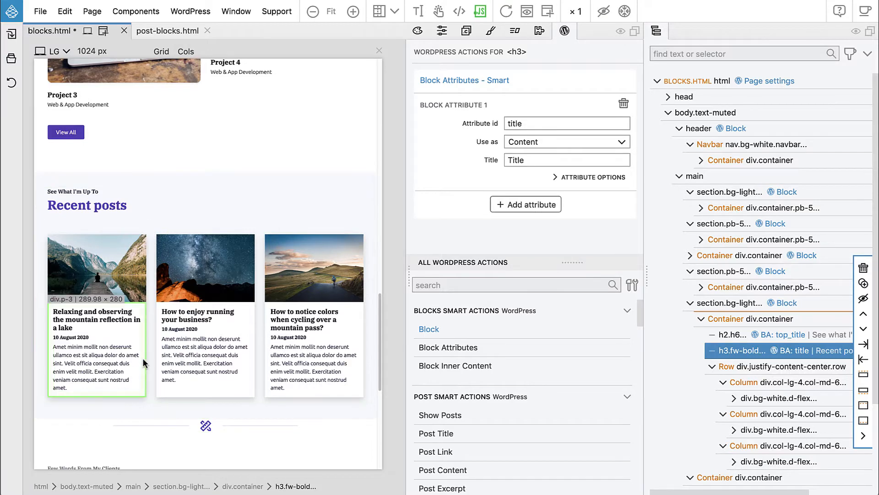
# - Compare the posts section with the section above it, and remove its bg-light background class
pyautogui.scroll(4, 143, 363)
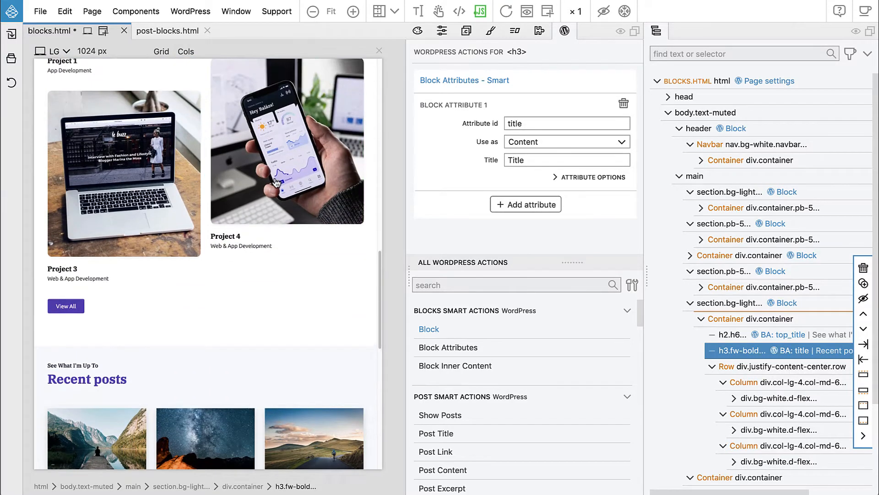
pyautogui.scroll(4, 276, 183)
pyautogui.scroll(-4, 276, 182)
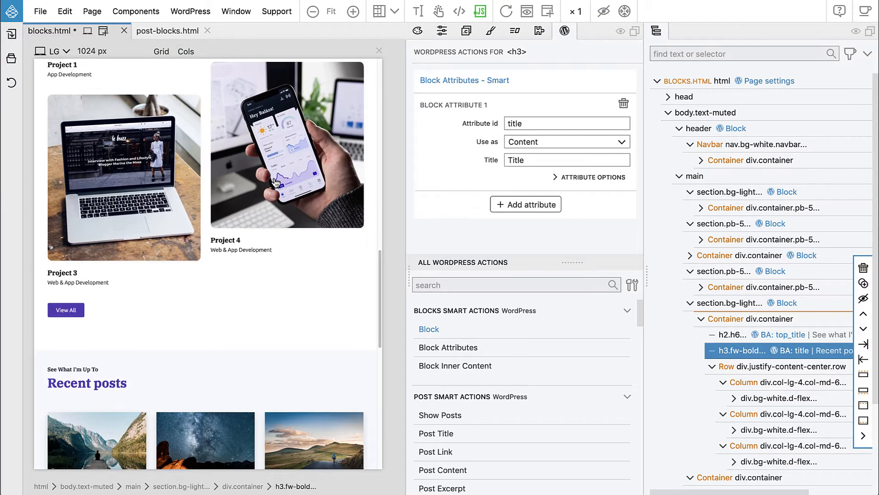
pyautogui.scroll(-4, 277, 182)
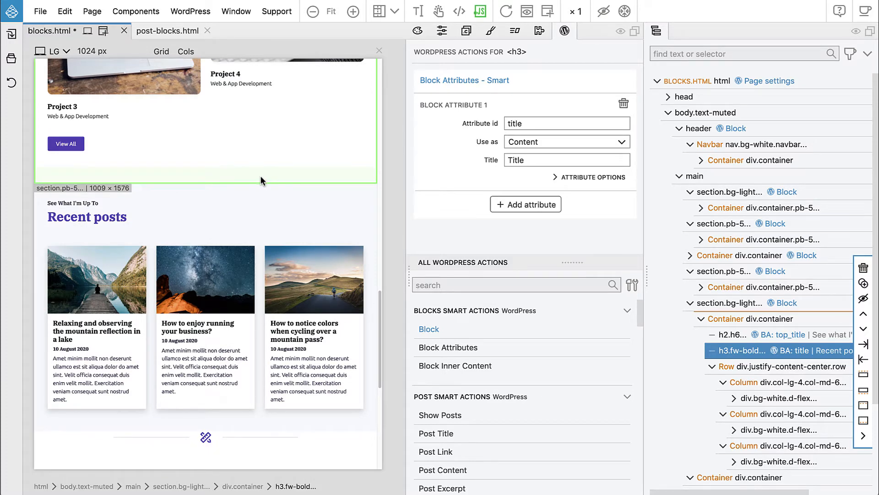
pyautogui.click(205, 191)
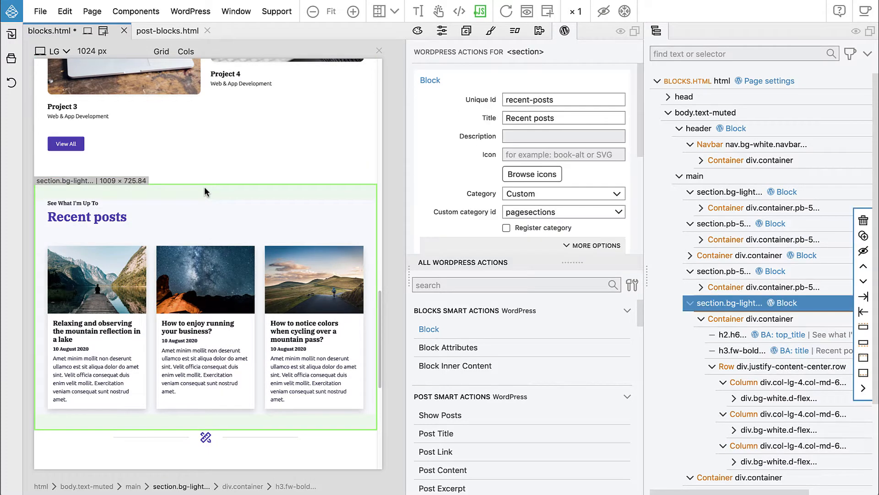
pyautogui.click(442, 35)
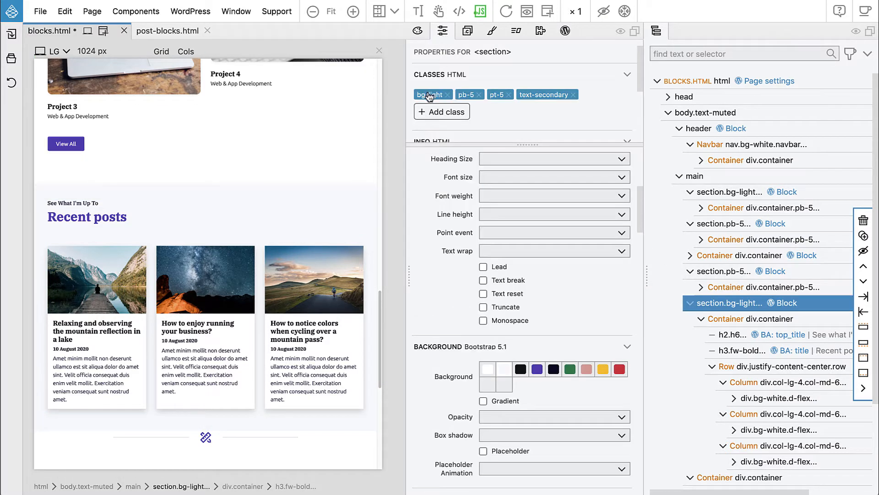
pyautogui.click(430, 96)
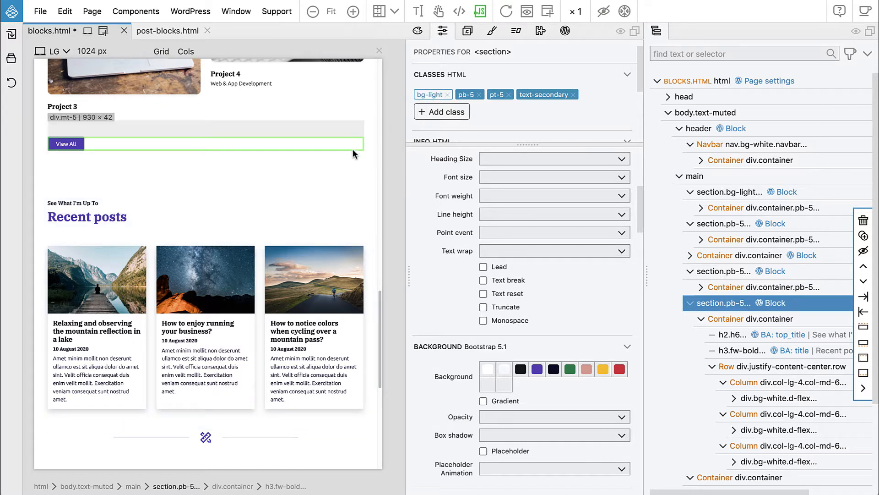
# - Remove the shadow class from the white wrapper divs of all three post cards together
pyautogui.click(143, 349)
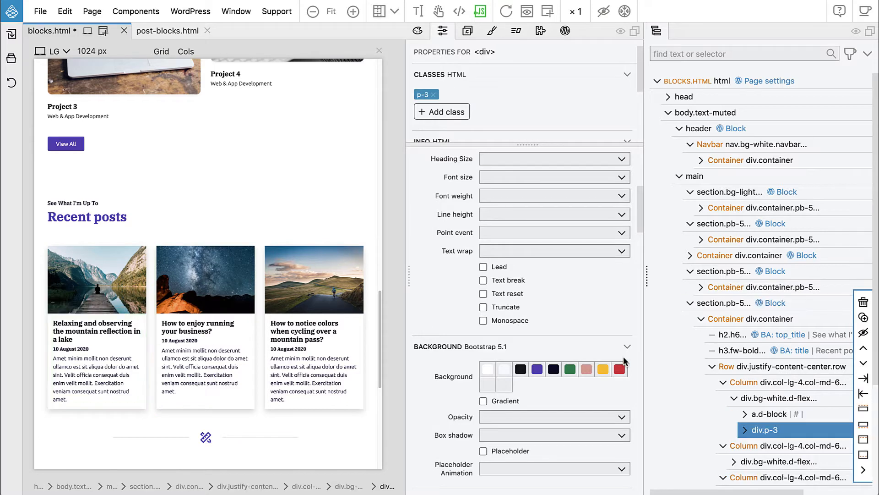
pyautogui.scroll(-3, 735, 344)
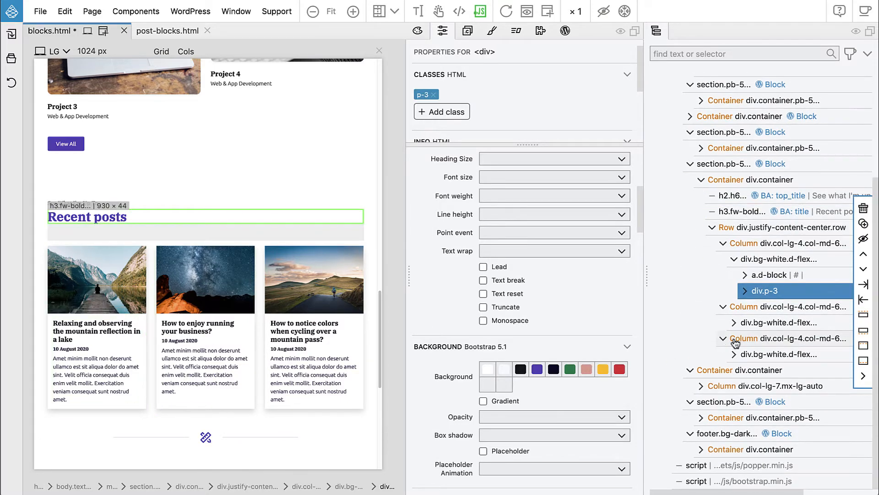
pyautogui.click(764, 259)
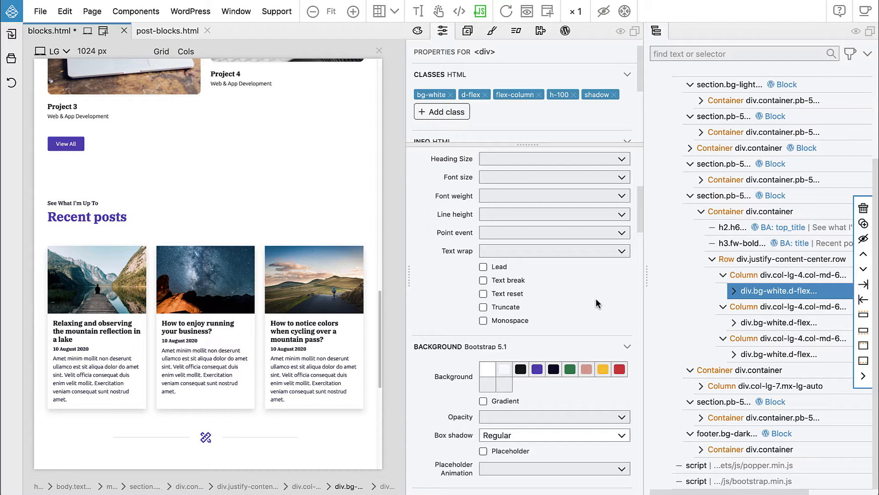
pyautogui.keyDown('shift'); pyautogui.click(749, 325); pyautogui.keyUp('shift')
pyautogui.keyDown('shift'); pyautogui.click(756, 354); pyautogui.keyUp('shift')
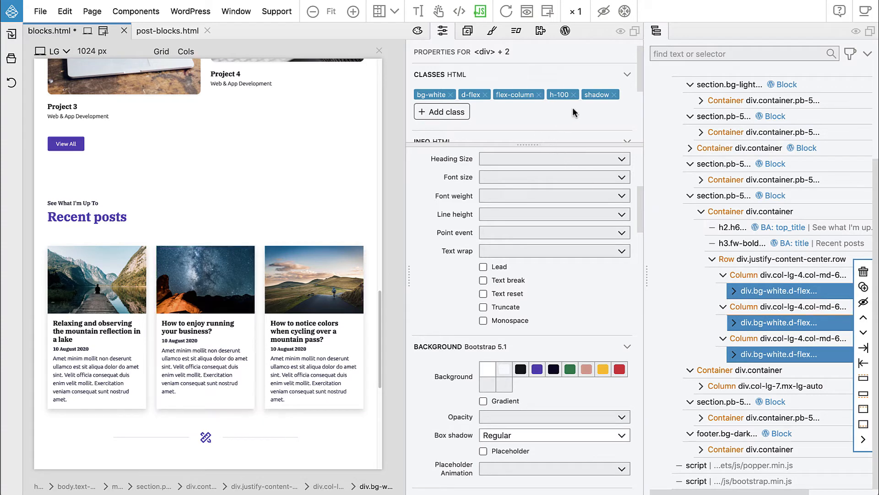
pyautogui.click(592, 96)
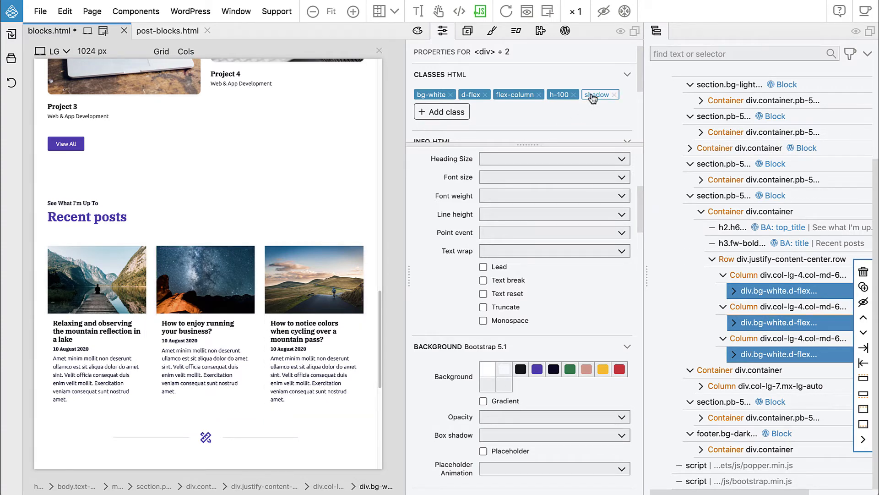
# - Round the images of all three post cards on all sides, and compare them with the project images above
pyautogui.click(136, 281)
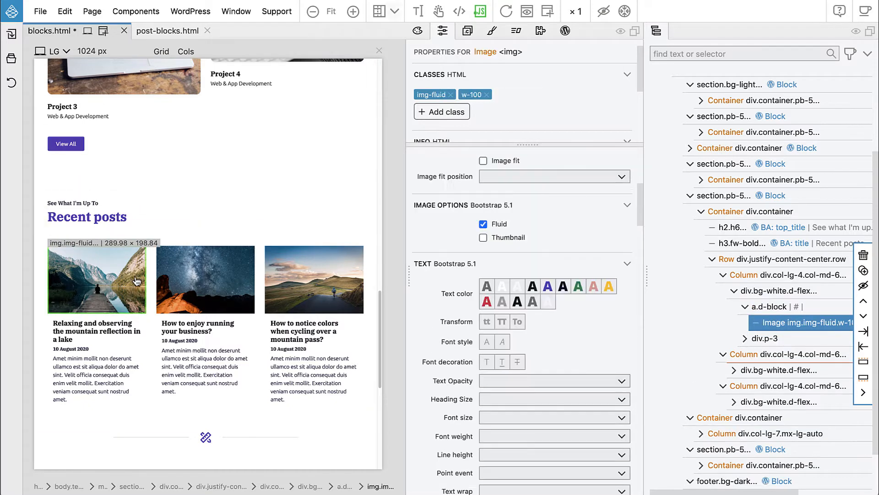
pyautogui.keyDown('shift'); pyautogui.click(187, 290); pyautogui.keyUp('shift')
pyautogui.keyDown('shift'); pyautogui.click(313, 280); pyautogui.keyUp('shift')
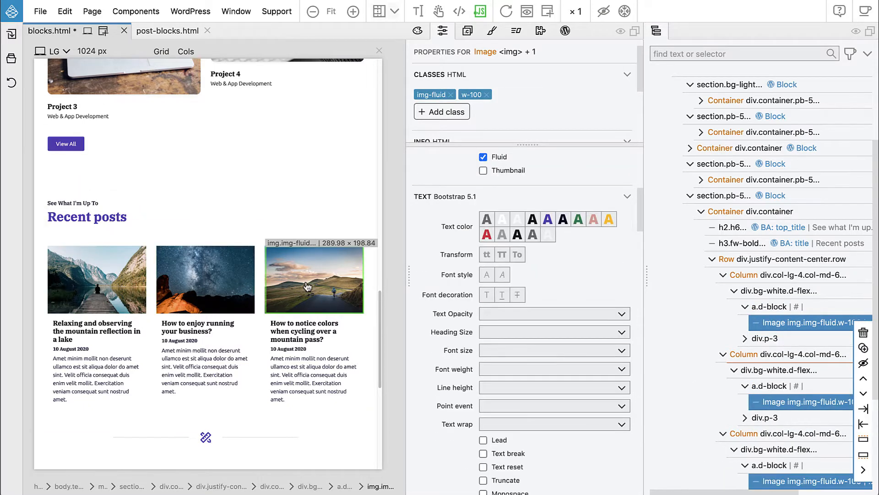
pyautogui.scroll(-10, 559, 293)
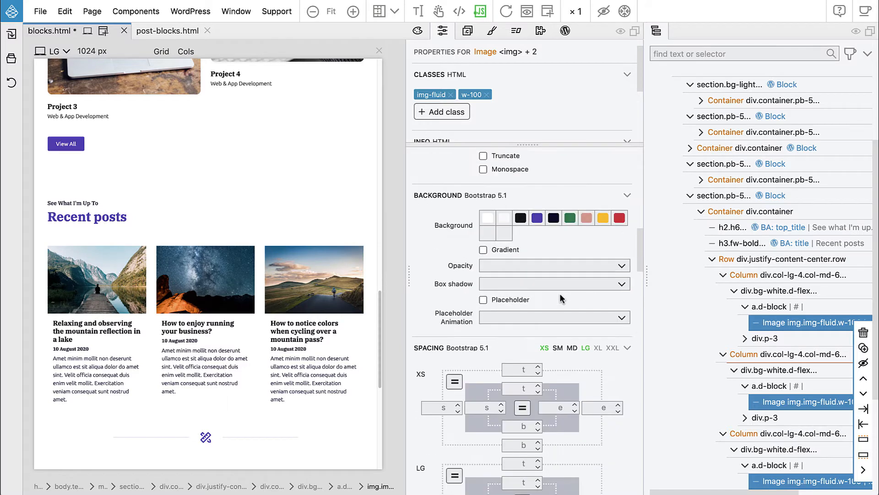
pyautogui.scroll(-10, 561, 298)
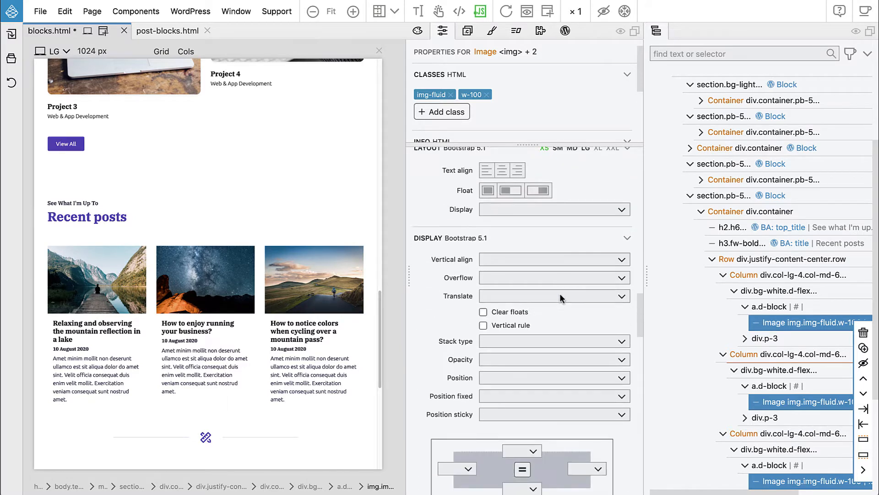
pyautogui.scroll(3, 560, 297)
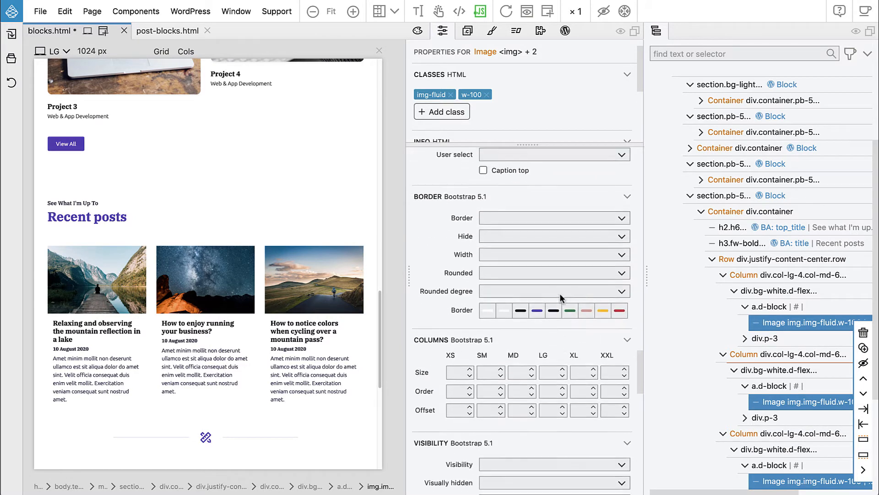
pyautogui.click(491, 278)
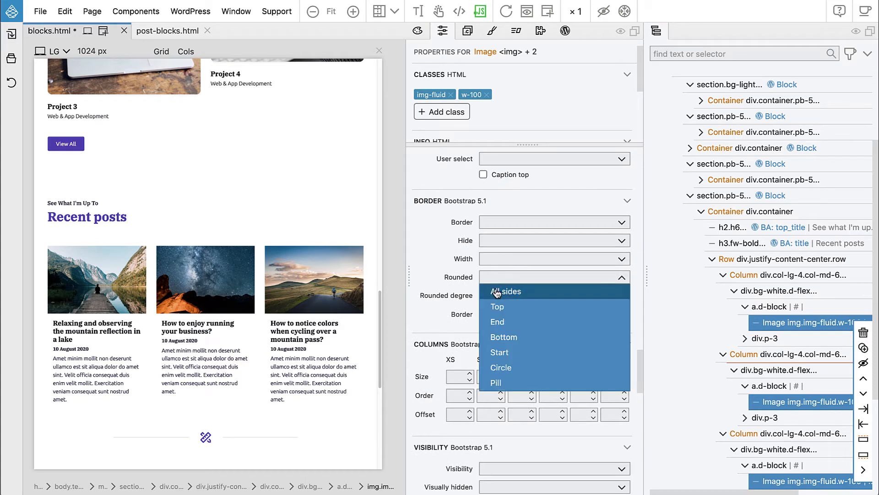
pyautogui.click(496, 289)
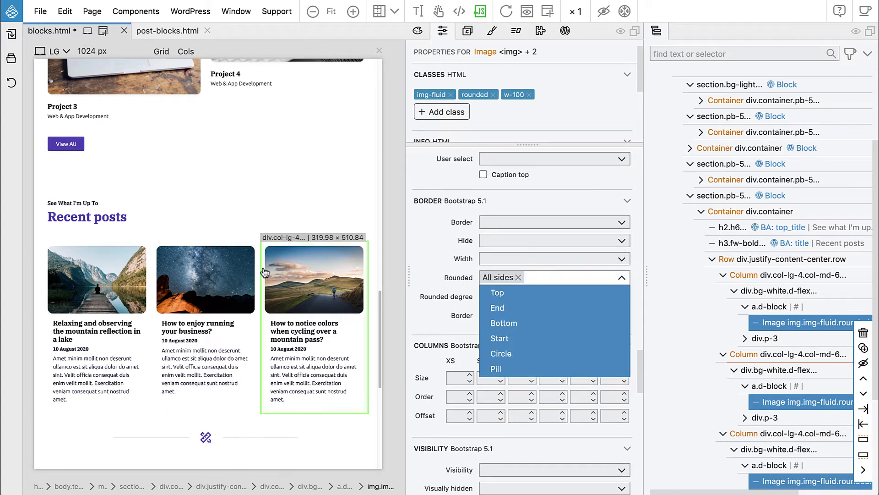
pyautogui.scroll(4, 237, 268)
pyautogui.scroll(1, 236, 267)
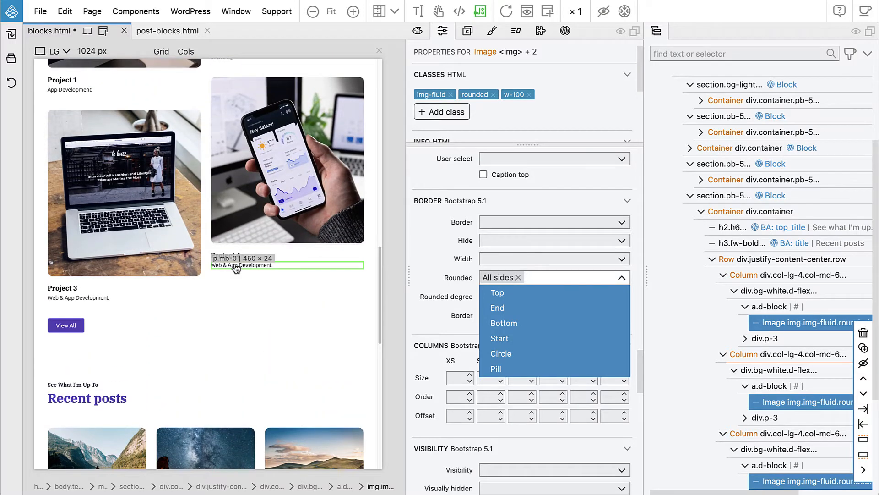
pyautogui.scroll(-5, 236, 268)
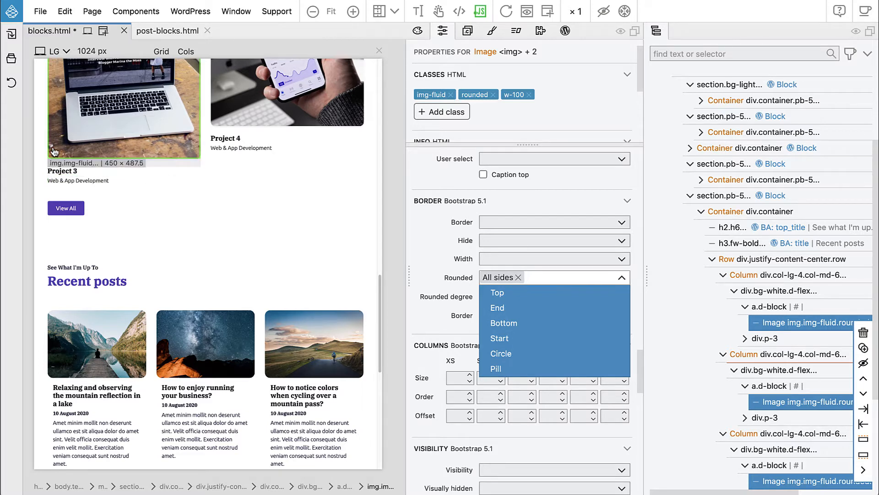
pyautogui.scroll(-7, 227, 226)
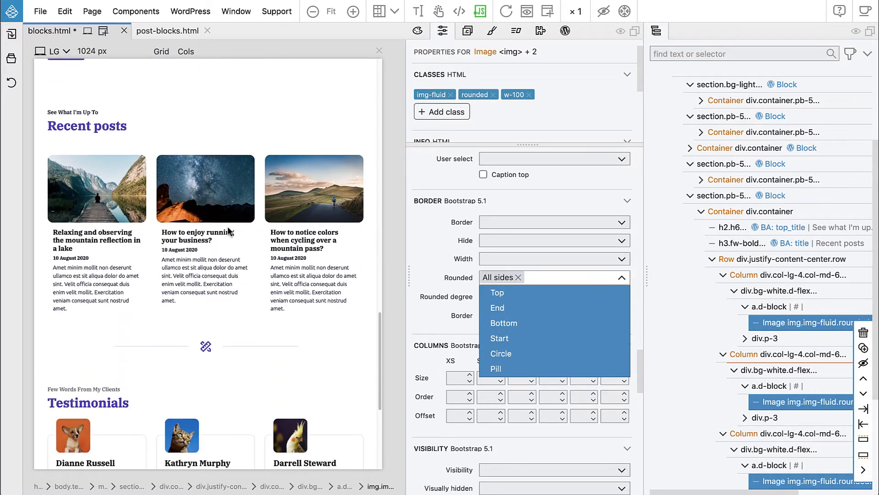
# - Remove the p-3 padding class from the text divs of all three post cards together, checking the selection with the display helpers
pyautogui.click(143, 250)
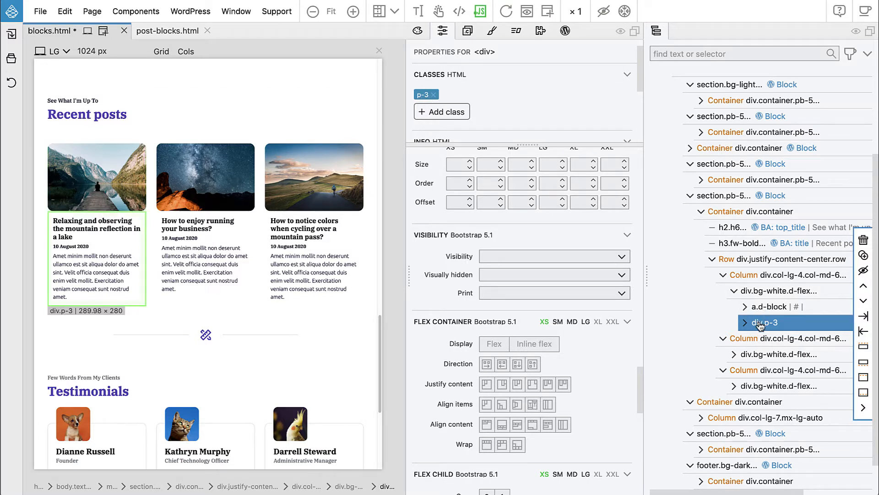
pyautogui.keyDown('shift'); pyautogui.click(158, 256); pyautogui.keyUp('shift')
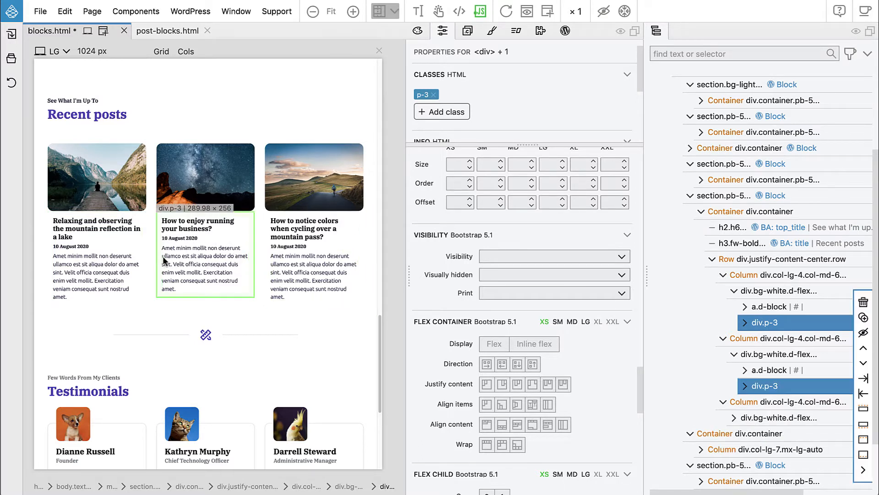
pyautogui.keyDown('shift'); pyautogui.click(269, 261); pyautogui.keyUp('shift')
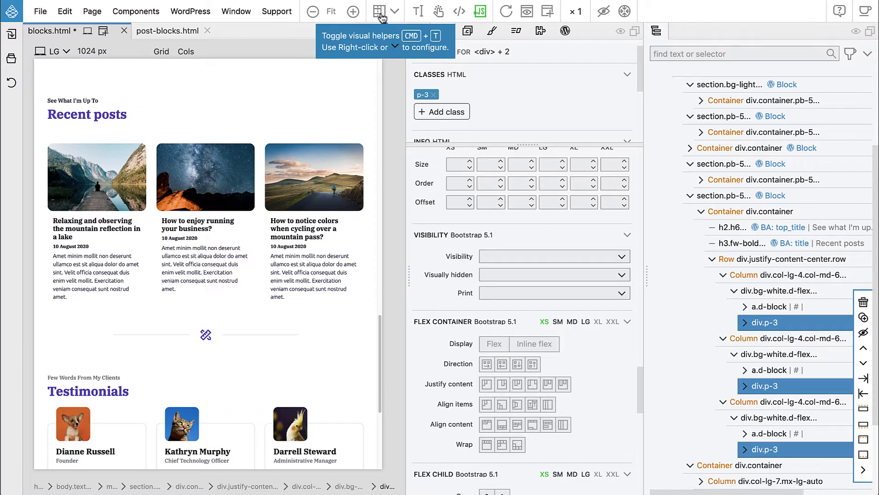
pyautogui.click(381, 15)
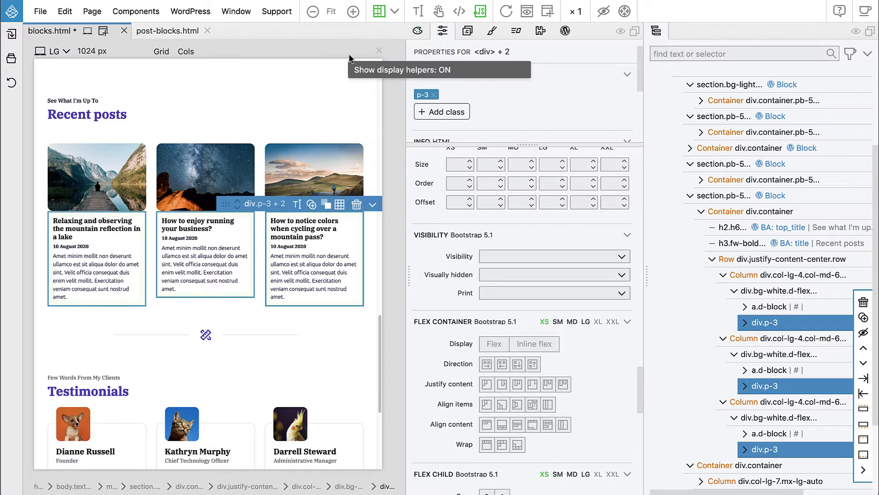
pyautogui.click(379, 13)
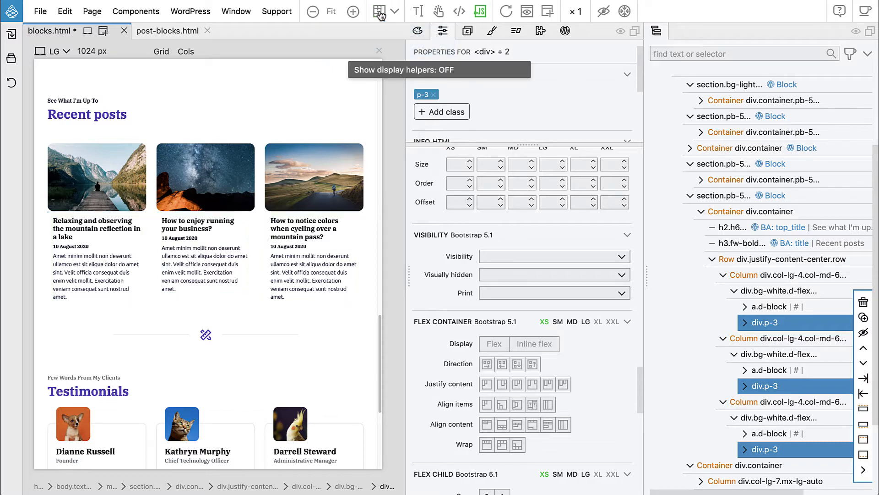
pyautogui.click(422, 97)
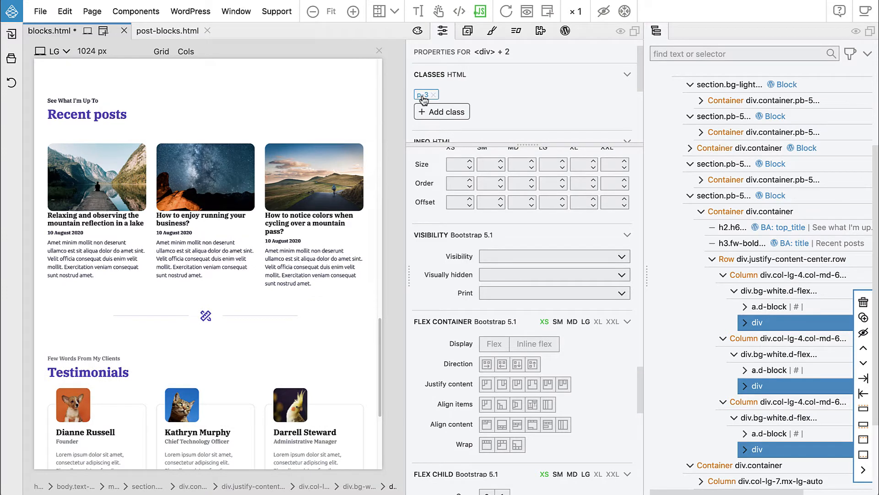
# - Set the XS top padding of the three selected post text divs to 3
pyautogui.scroll(5, 521, 261)
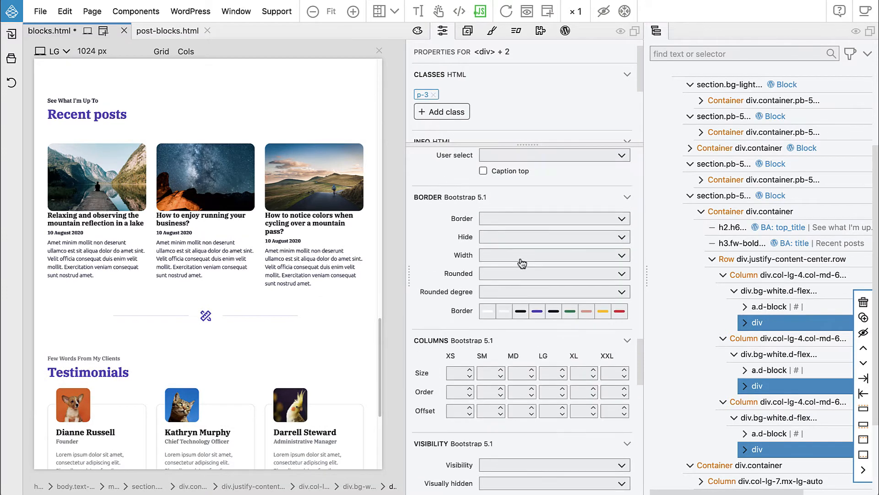
pyautogui.scroll(10, 522, 262)
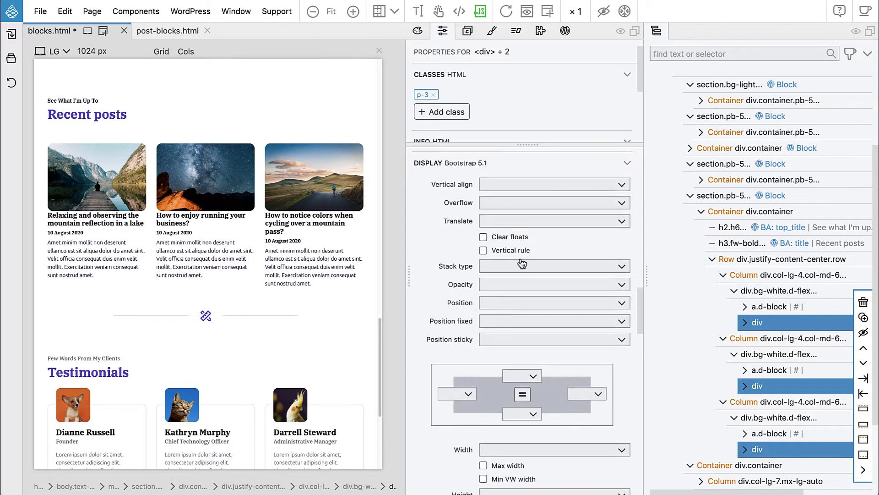
pyautogui.scroll(6, 522, 262)
pyautogui.scroll(4, 521, 261)
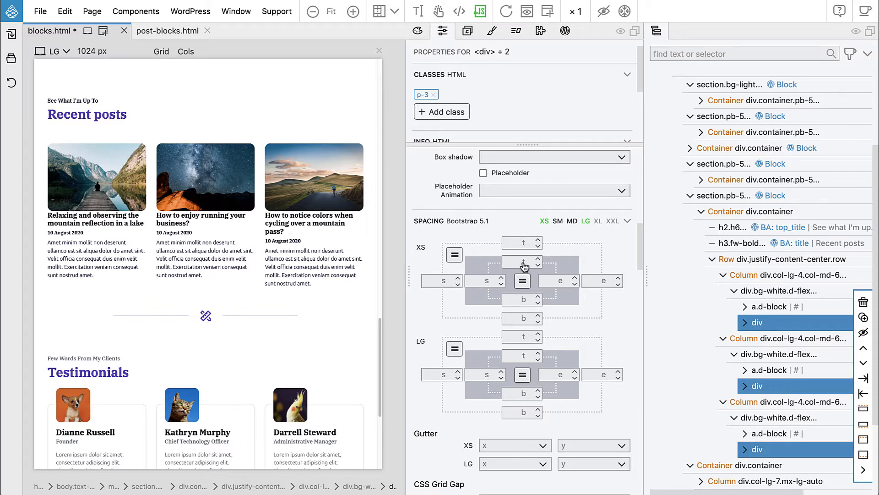
pyautogui.click(524, 264)
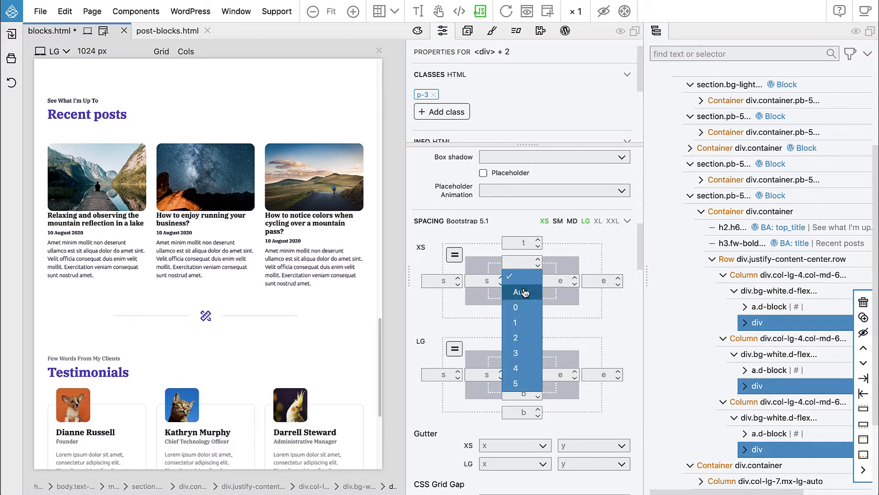
pyautogui.click(524, 354)
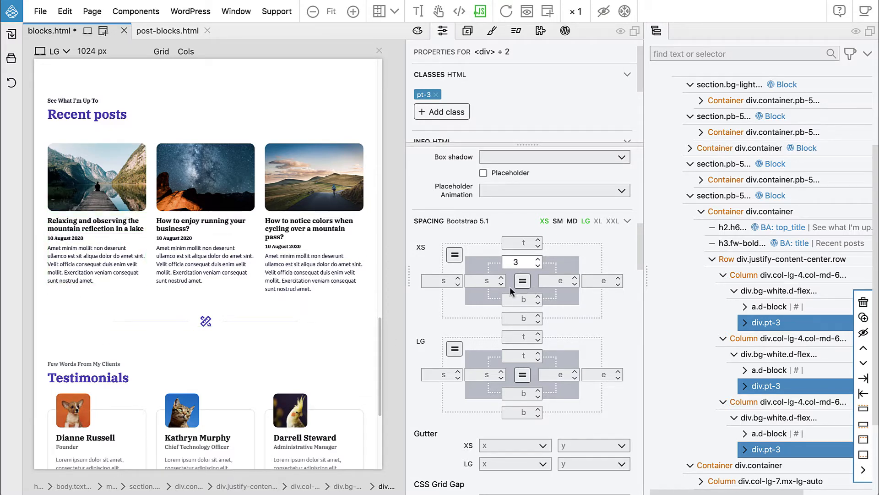
# - Set the XS start and end padding of the three post text divs to 2 and review the section
pyautogui.click(494, 286)
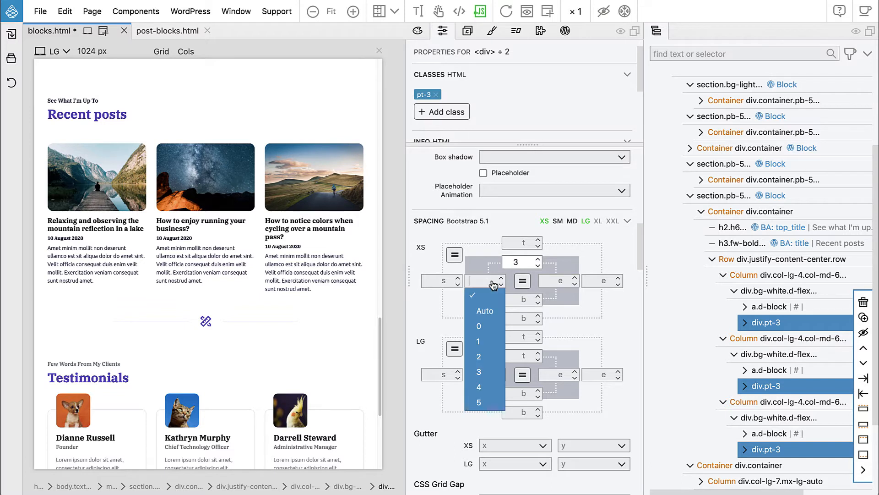
pyautogui.click(486, 338)
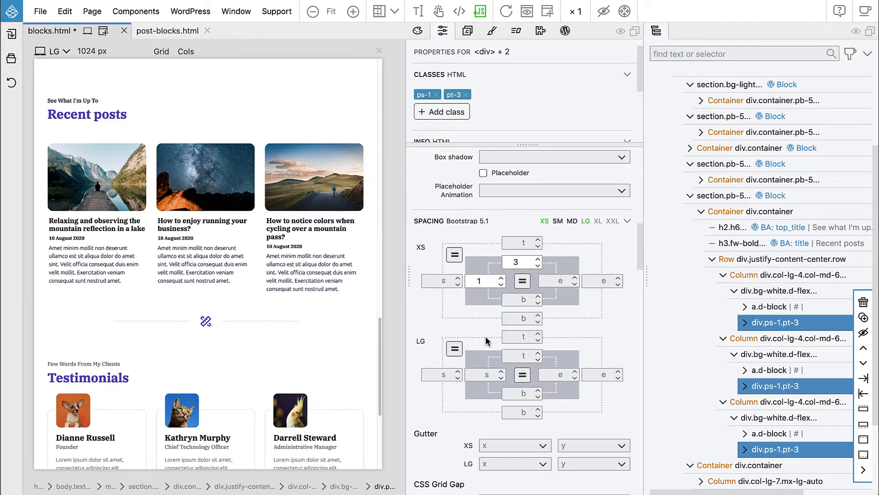
pyautogui.click(483, 284)
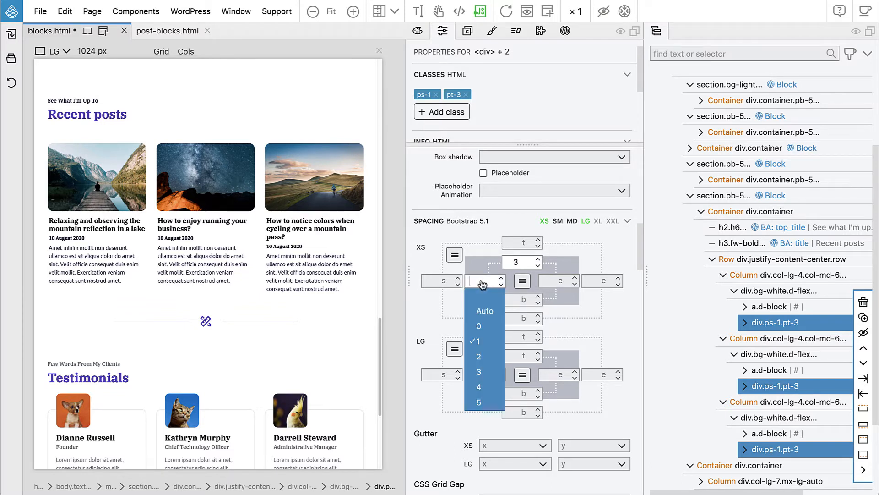
pyautogui.click(481, 356)
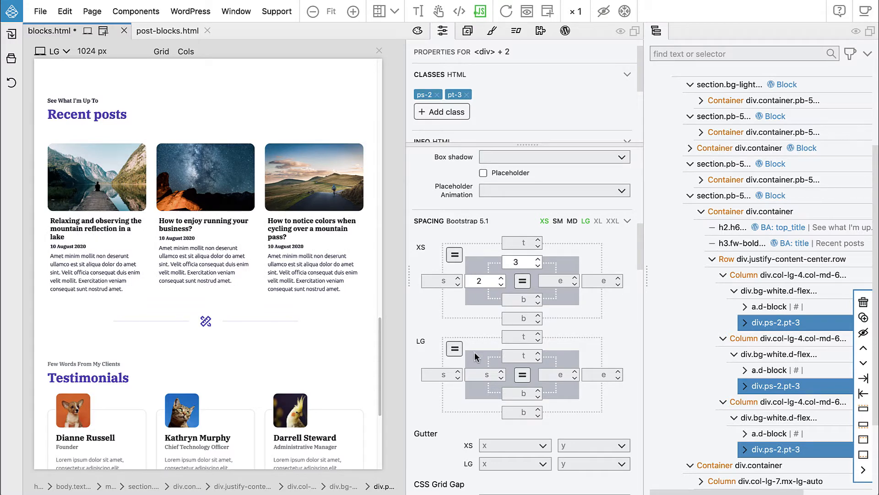
pyautogui.click(557, 284)
pyautogui.click(557, 357)
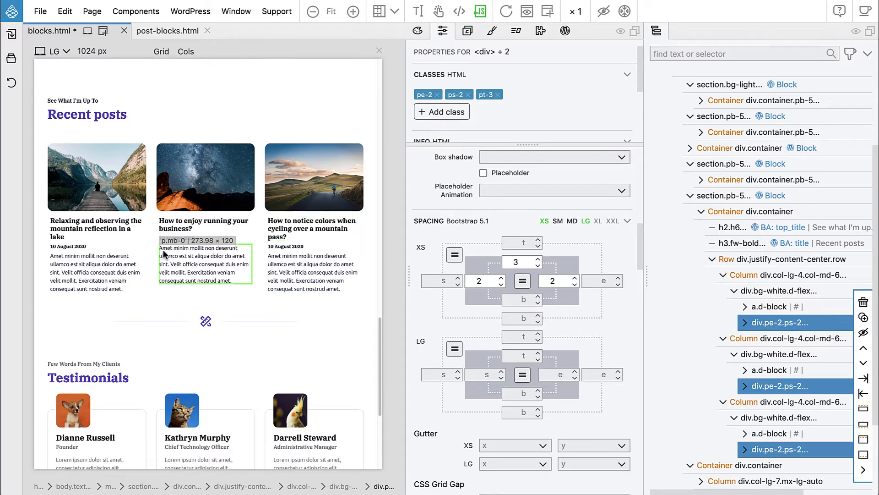
pyautogui.scroll(-2, 163, 252)
pyautogui.scroll(4, 163, 254)
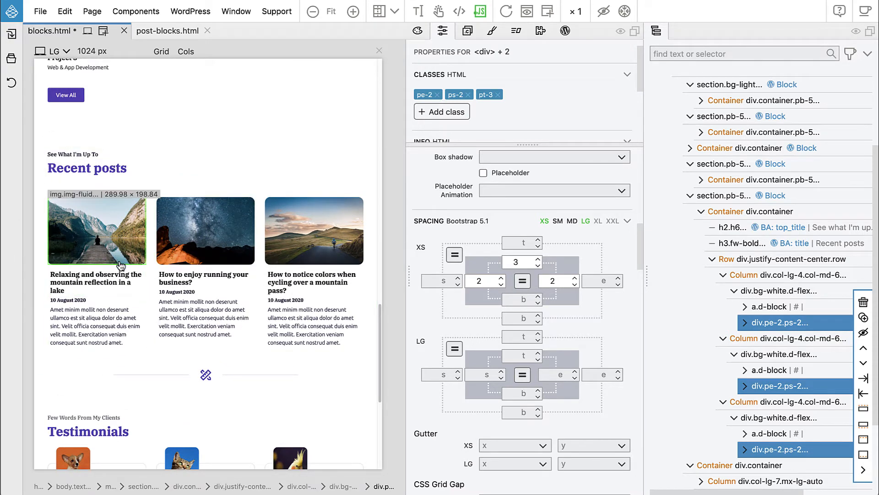
# - Add the Show Posts action to the first post column and set its loop type to custom query
pyautogui.click(149, 251)
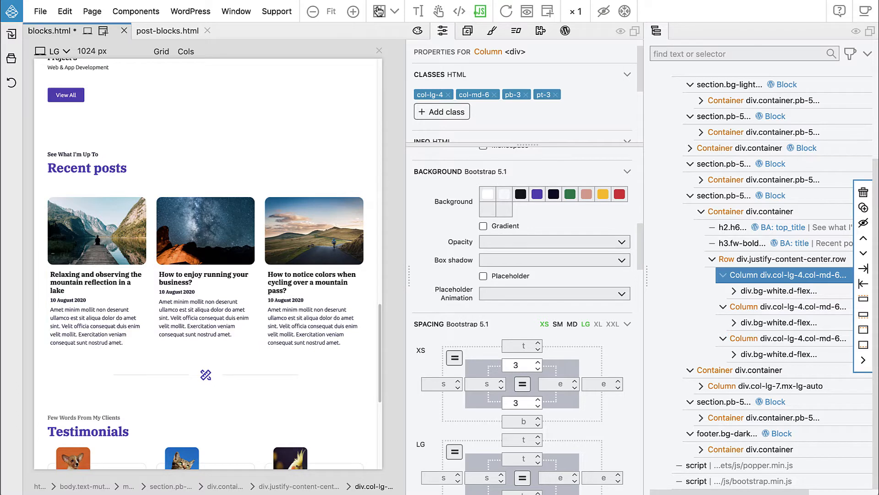
pyautogui.click(380, 9)
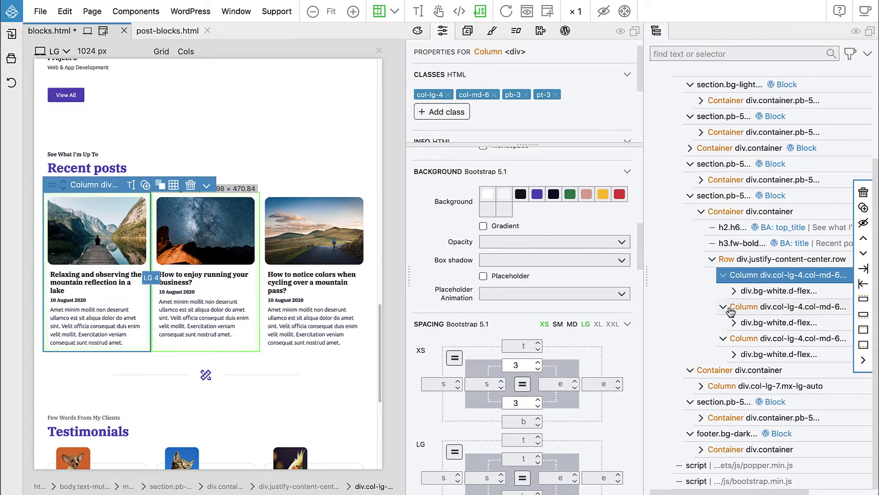
pyautogui.click(565, 31)
pyautogui.click(451, 285)
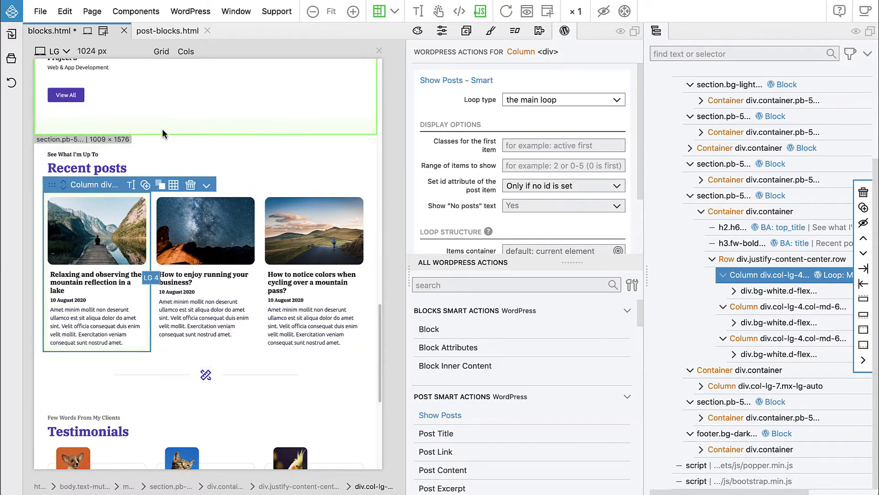
pyautogui.click(531, 103)
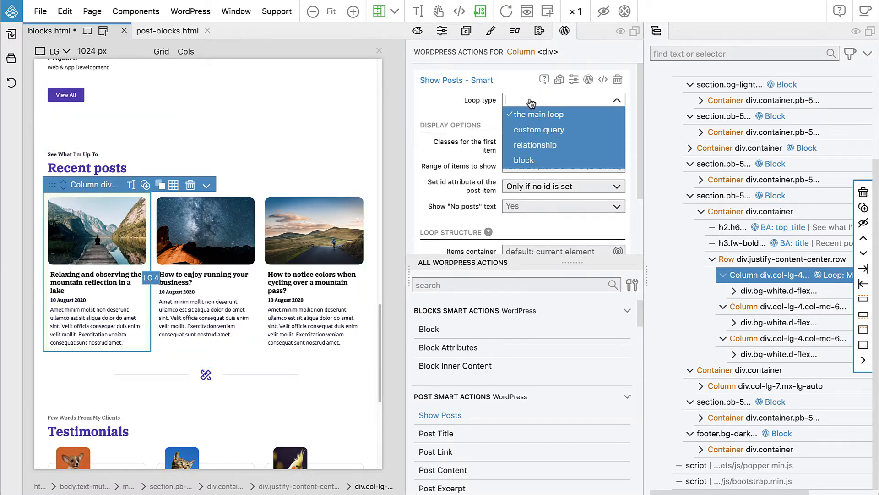
pyautogui.click(539, 132)
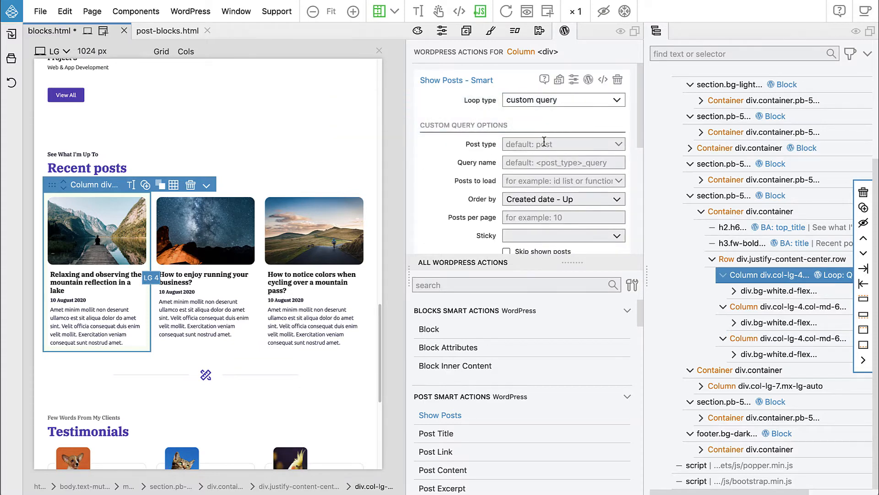
# - Name the custom query recent_posts and order its posts by Created date - Down
pyautogui.click(522, 163)
pyautogui.write('recent_posts')
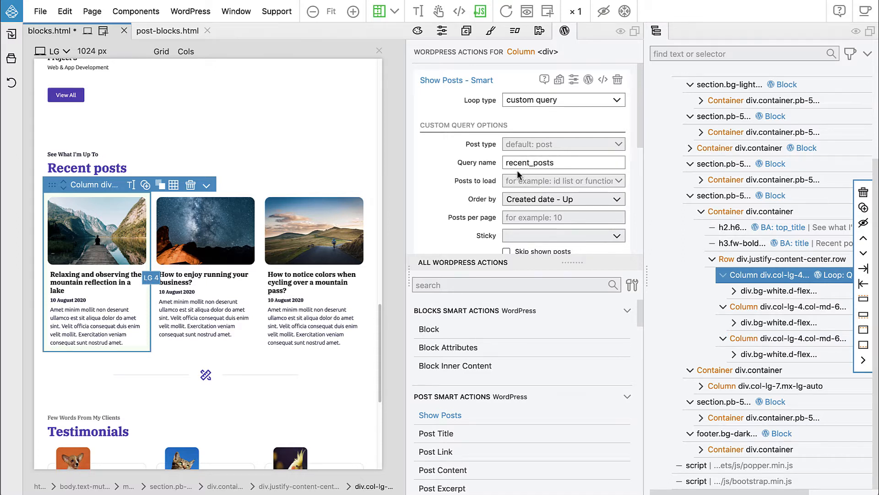
pyautogui.moveTo(488, 182)
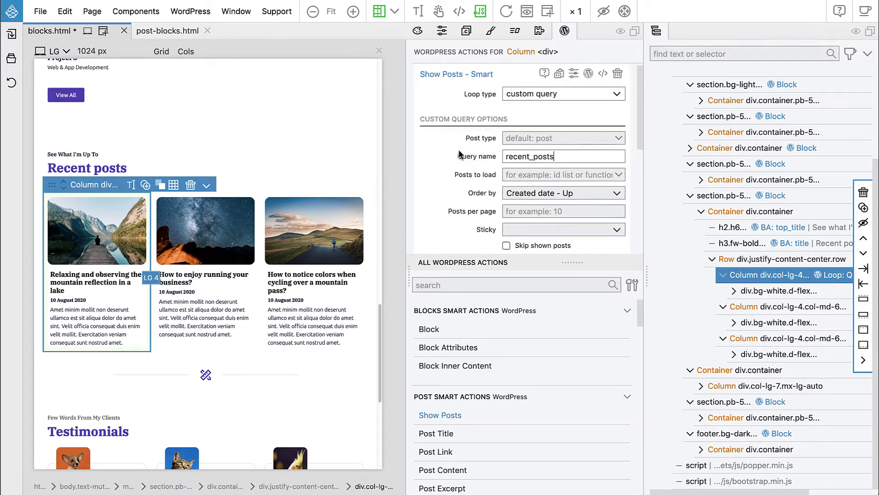
pyautogui.scroll(-3, 461, 155)
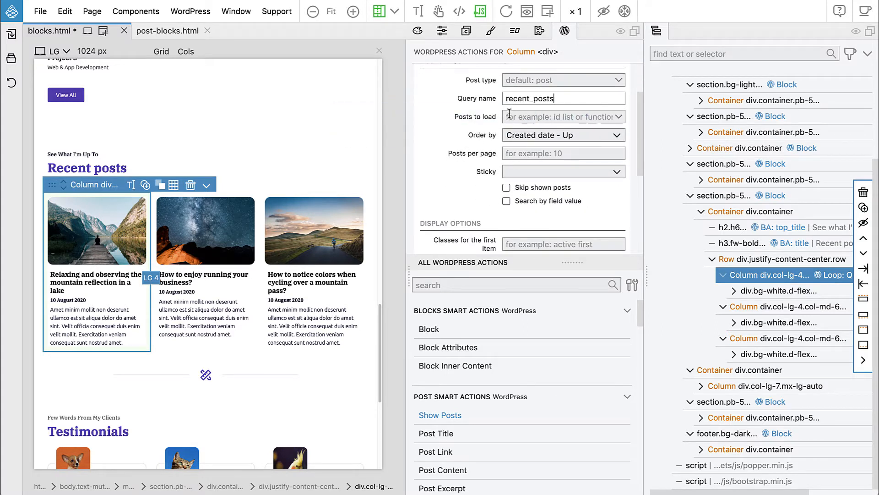
pyautogui.click(522, 136)
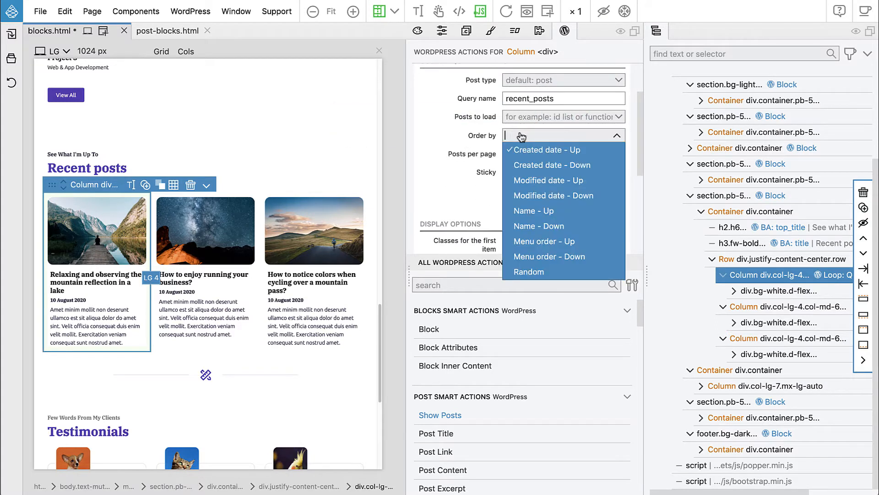
pyautogui.click(531, 167)
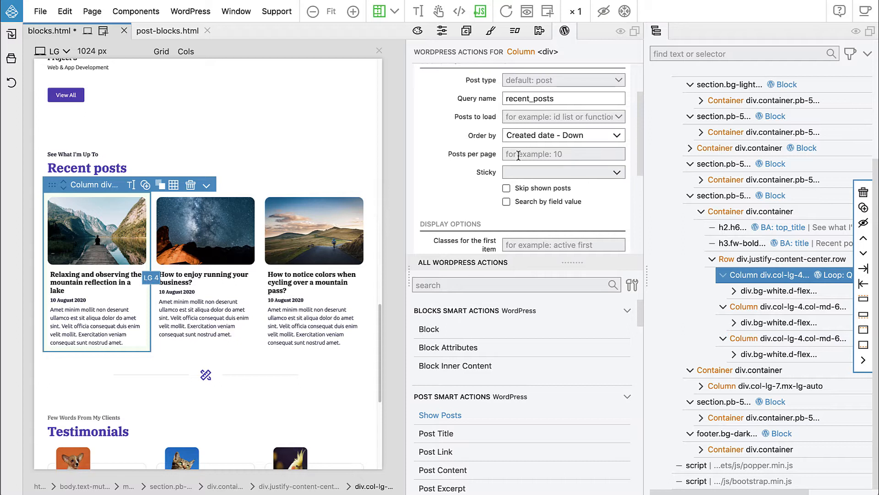
# - Limit the recent_posts query to 3 posts per page with Paginate results set to No, and review the remaining loop options
pyautogui.click(564, 154)
pyautogui.write('3')
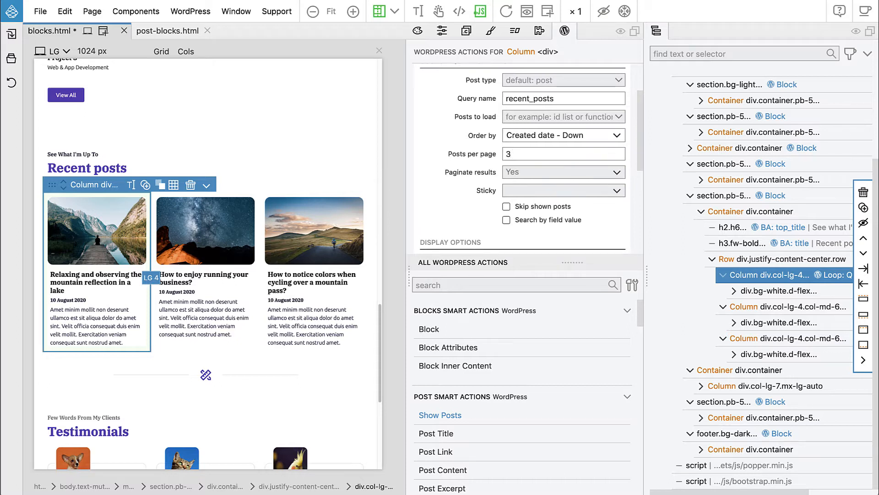
pyautogui.click(520, 173)
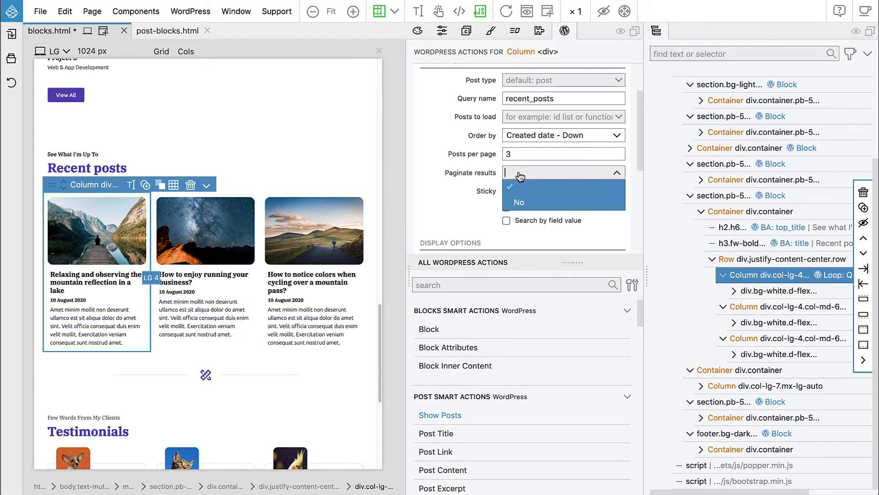
pyautogui.click(519, 203)
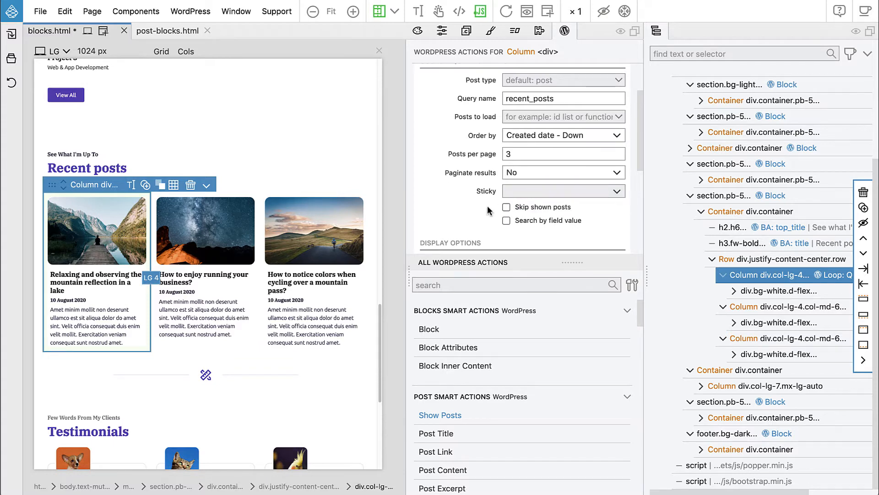
pyautogui.scroll(-4, 466, 213)
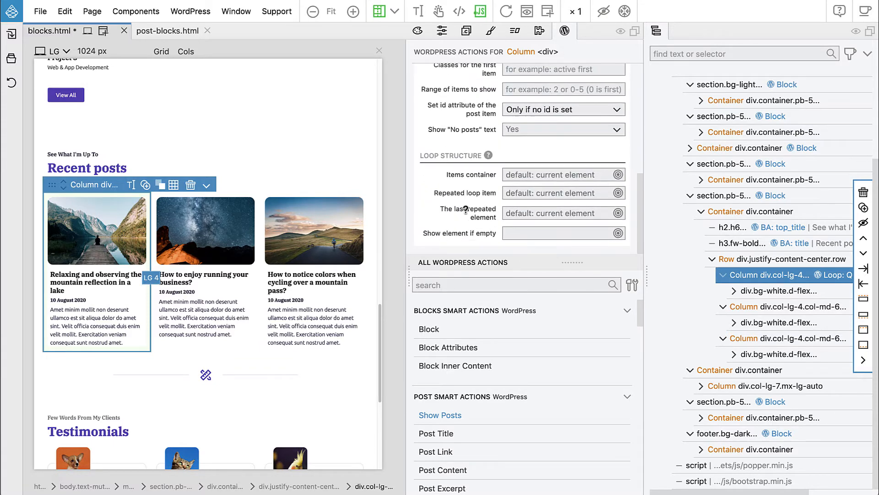
pyautogui.moveTo(466, 209)
pyautogui.scroll(2, 464, 206)
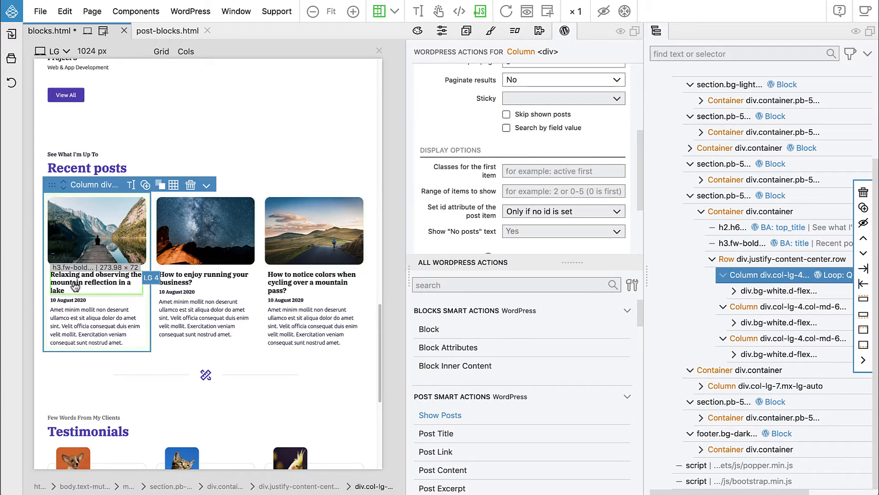
# - Add the Post Featured Image action to the first post card's image with size medium
pyautogui.click(84, 232)
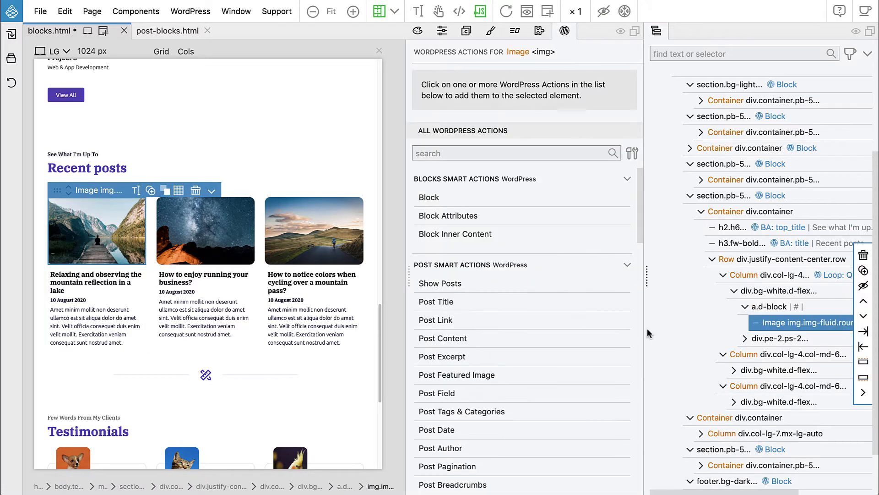
pyautogui.click(460, 376)
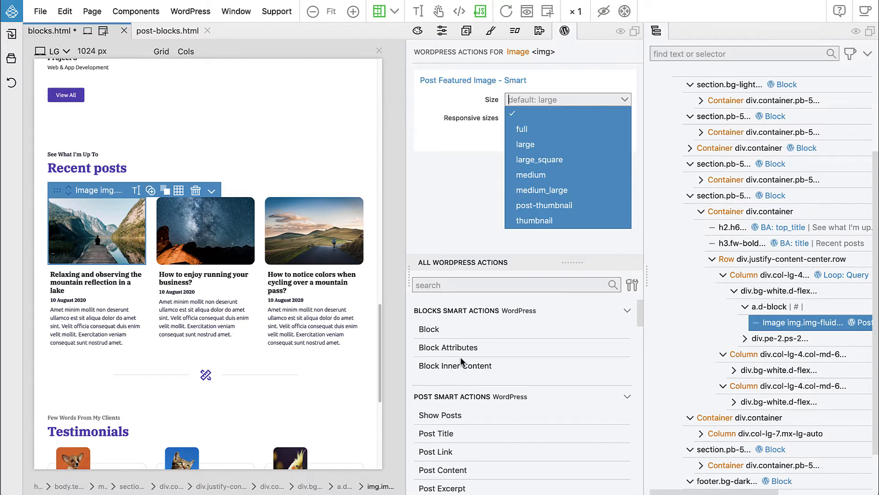
pyautogui.click(547, 176)
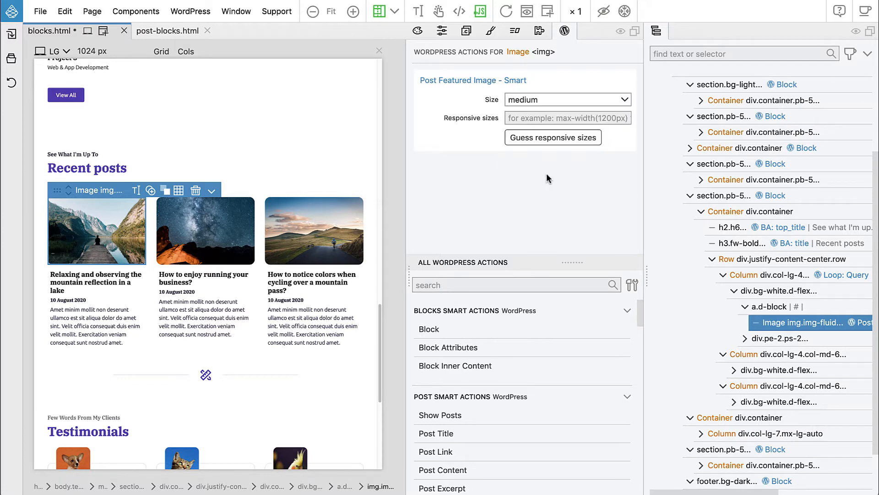
# - Add the Post Link action to both the image link and the title link in the first post card
pyautogui.click(772, 307)
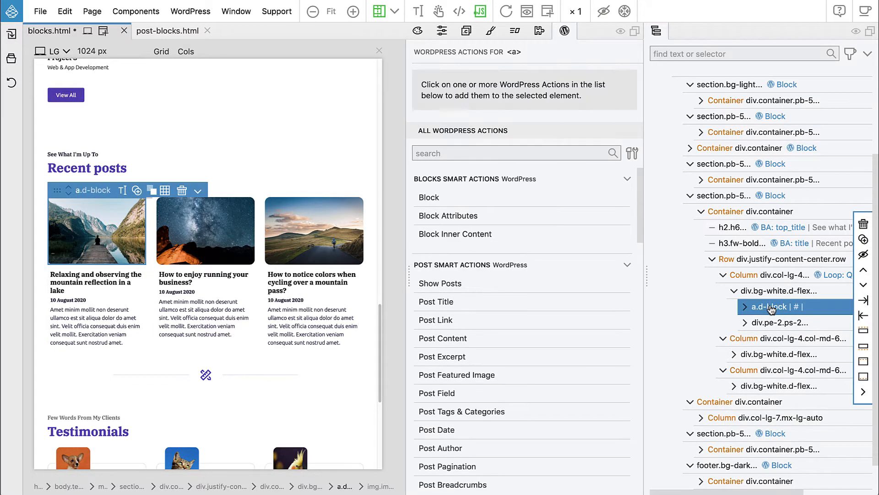
pyautogui.click(442, 320)
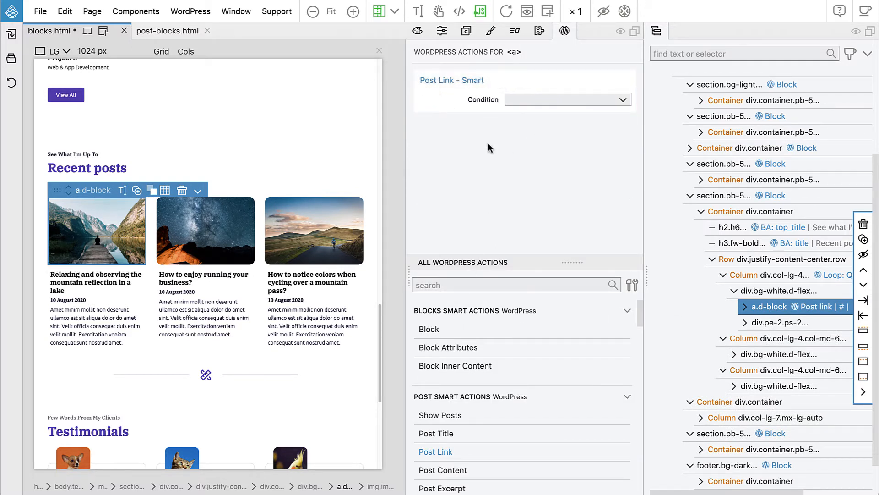
pyautogui.click(745, 323)
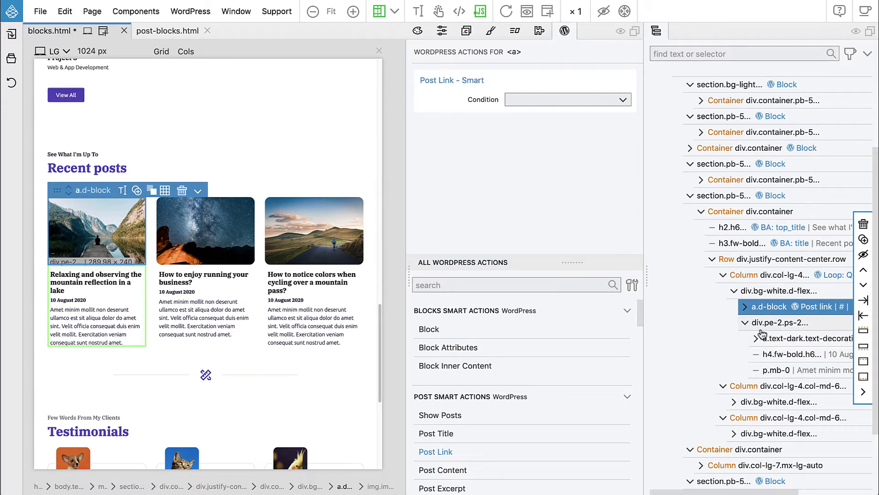
pyautogui.click(781, 341)
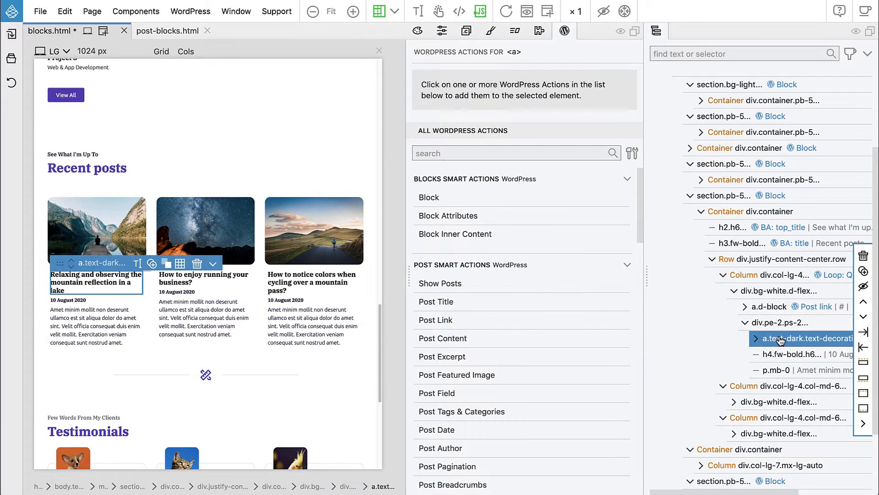
pyautogui.click(755, 339)
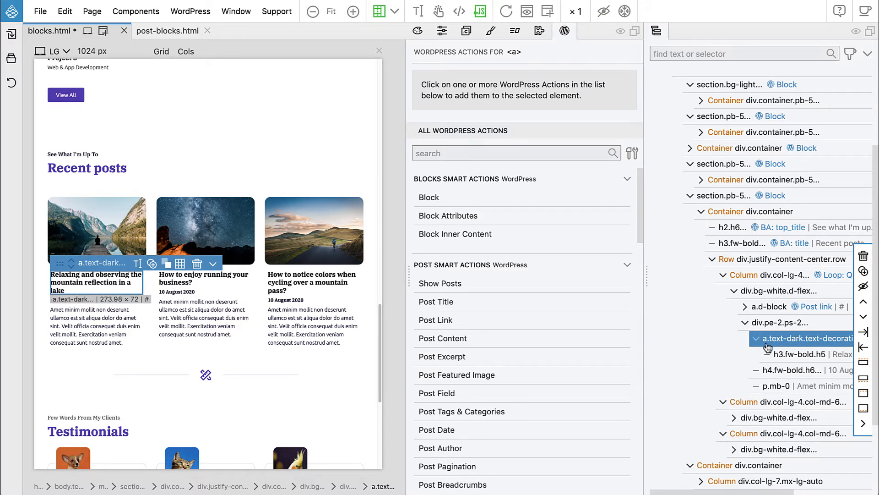
pyautogui.click(441, 321)
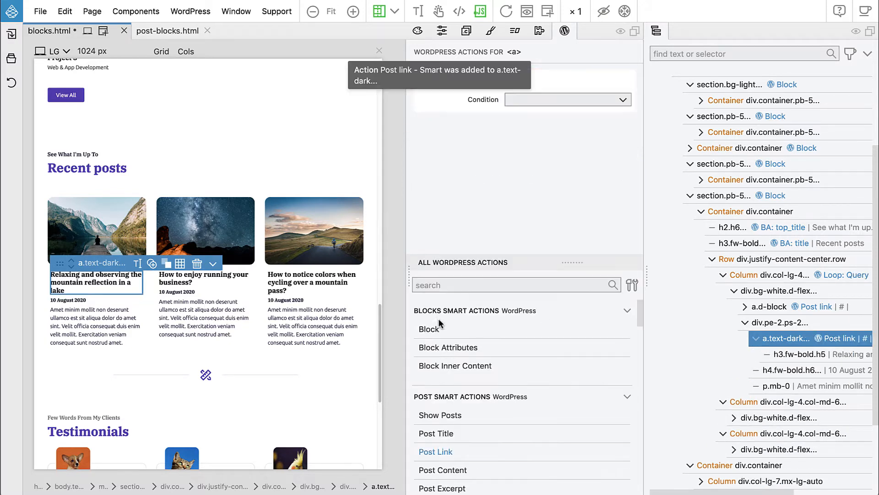
# - Add Post Title to the first card's h3 heading, Post Date to its h4 date, and Post Excerpt to its paragraph
pyautogui.click(804, 356)
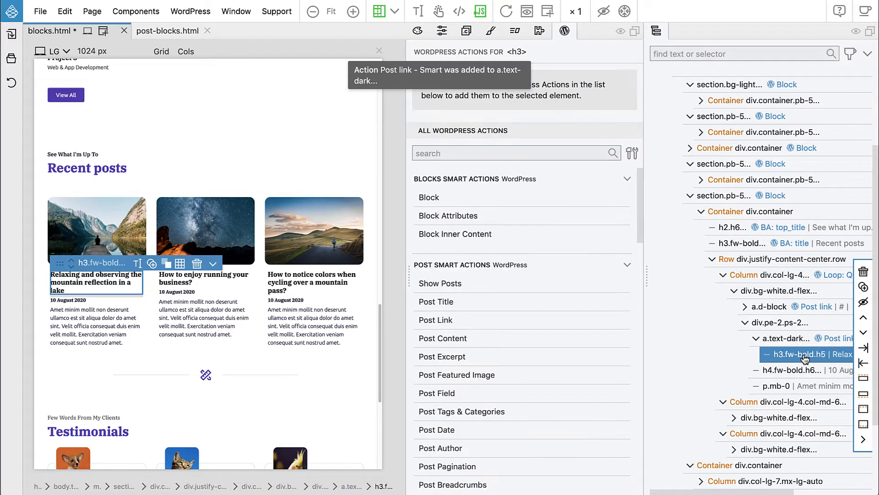
pyautogui.click(441, 302)
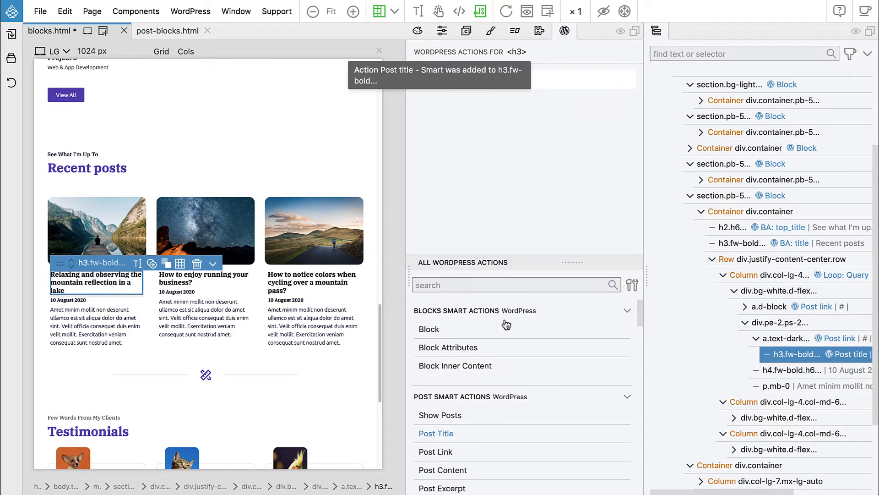
pyautogui.click(791, 370)
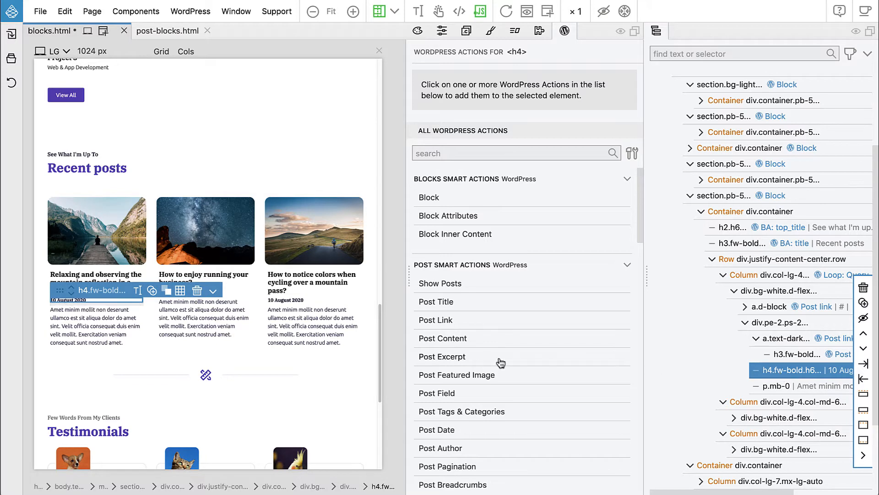
pyautogui.click(445, 429)
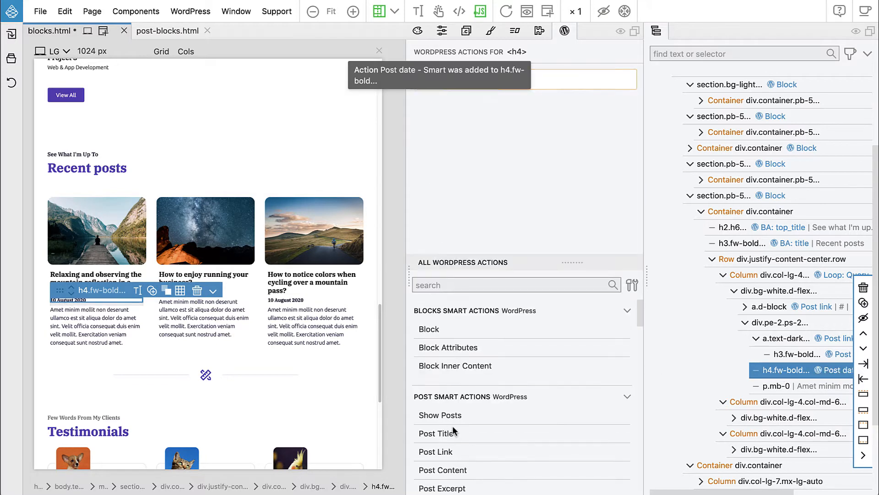
pyautogui.click(787, 387)
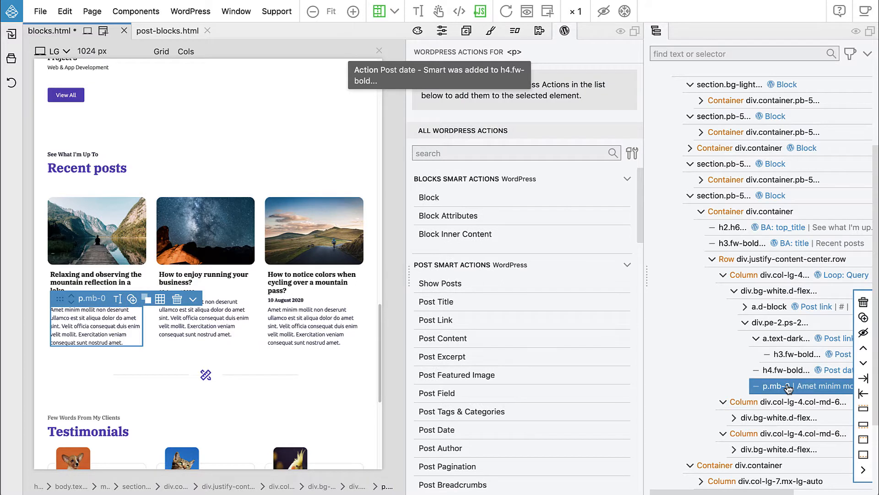
pyautogui.click(453, 358)
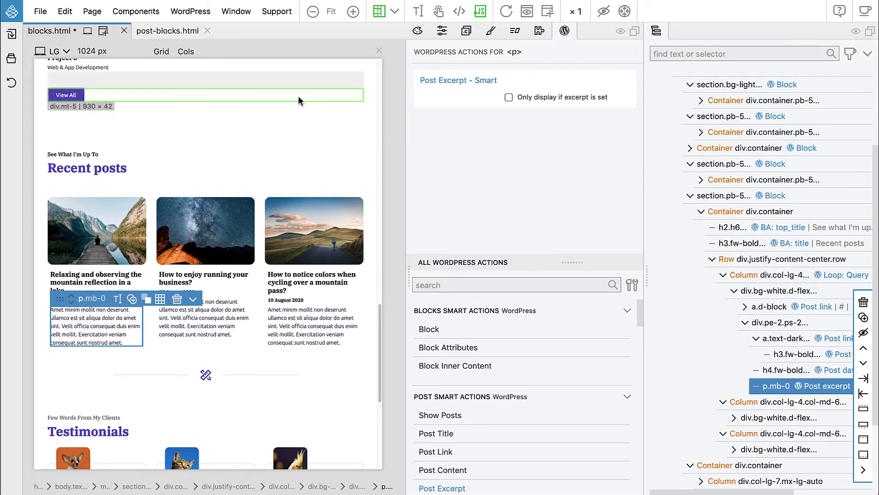
# - Export the WordPress theme, switch to Chrome and open the site's Home page for editing
pyautogui.click(192, 19)
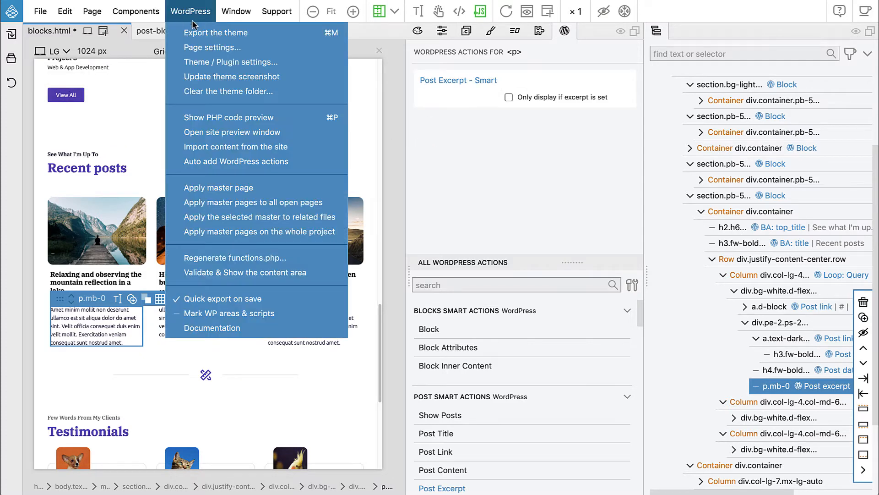
pyautogui.click(199, 38)
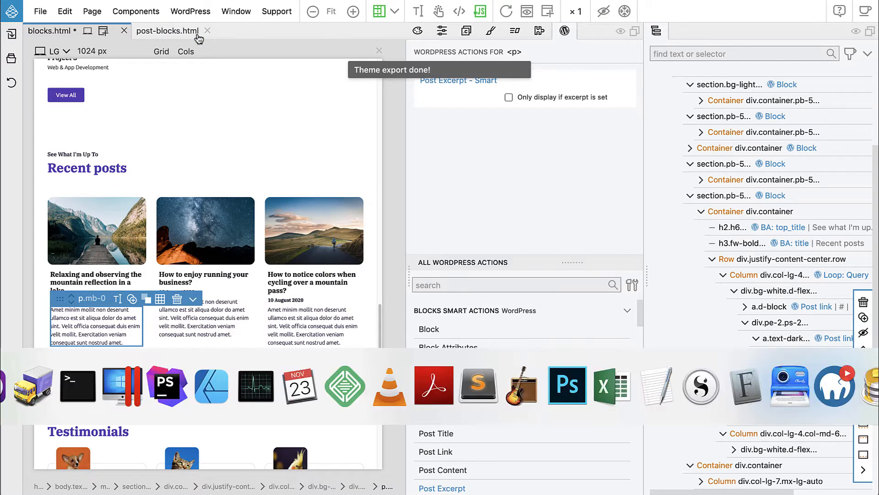
pyautogui.press('super+Tab')
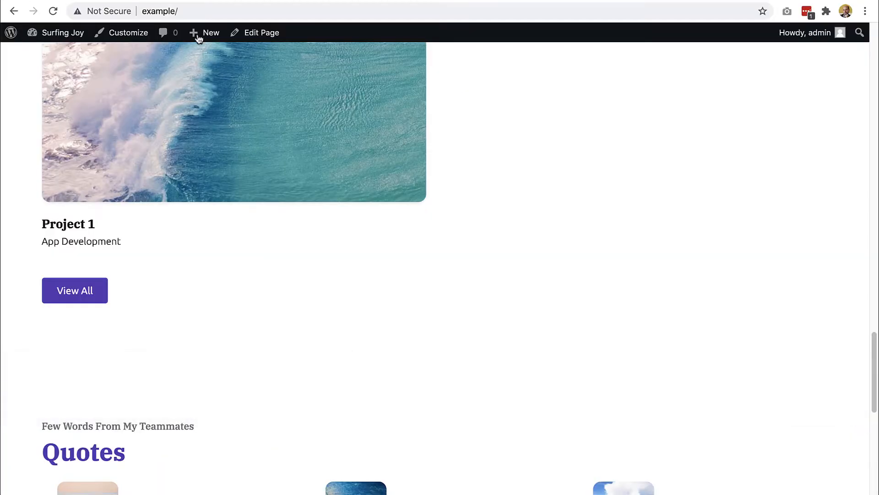
pyautogui.click(261, 34)
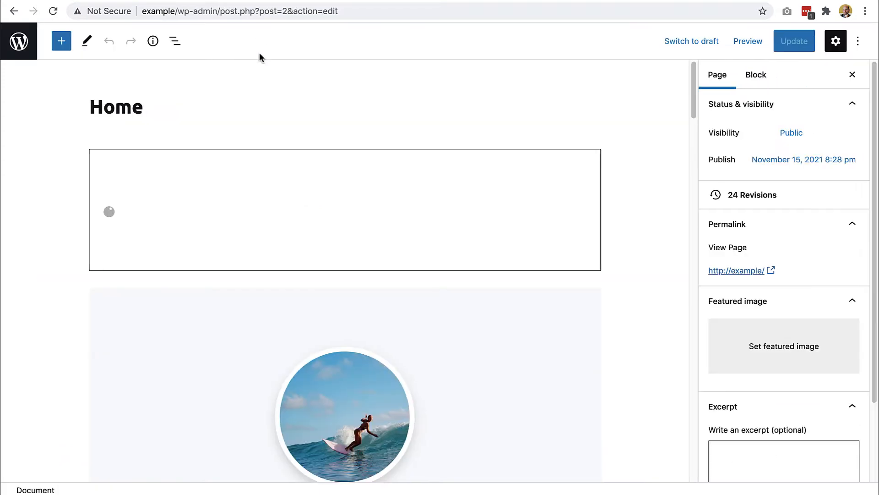
# - Insert a Divider block followed by a Recent posts block between the projects section and the Quotes section of the Home page
pyautogui.scroll(-15, 277, 103)
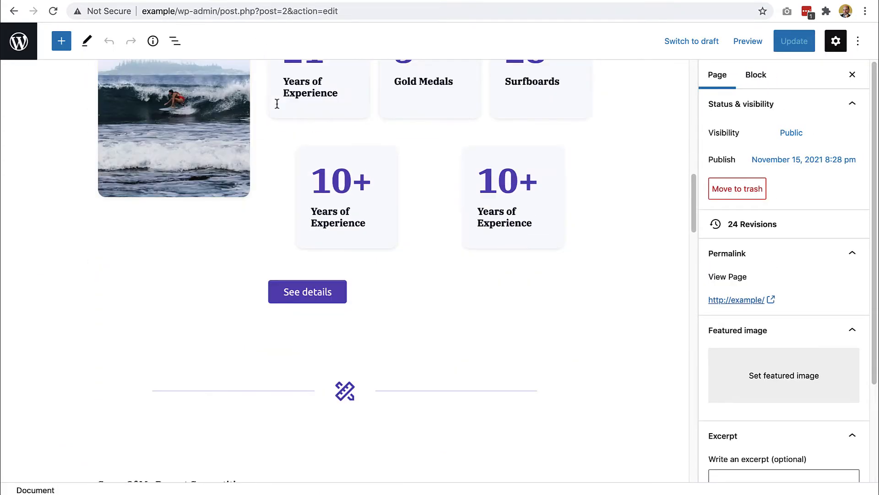
pyautogui.scroll(-12, 277, 104)
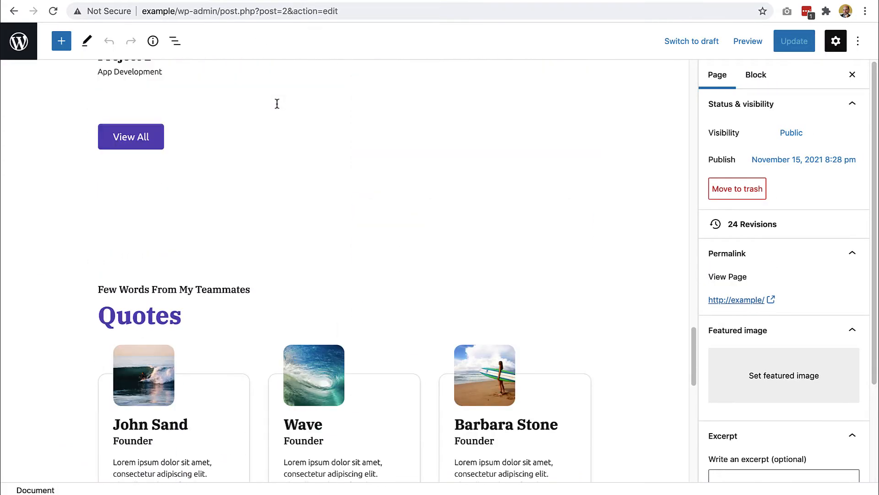
pyautogui.scroll(1, 276, 103)
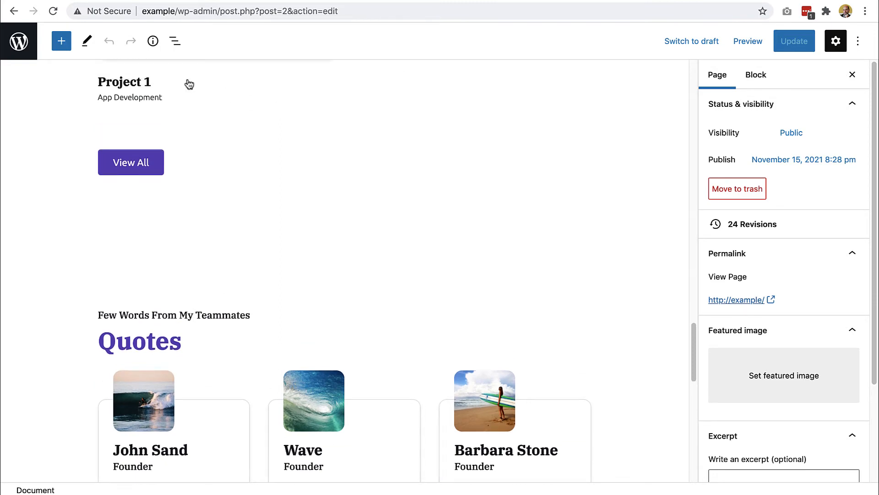
pyautogui.click(61, 43)
pyautogui.scroll(-20, 74, 216)
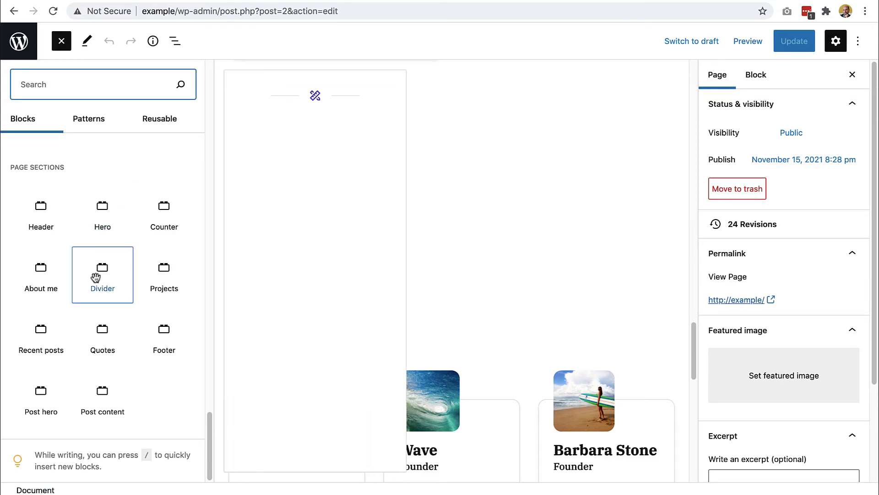
pyautogui.moveTo(93, 275); pyautogui.dragTo(424, 232)
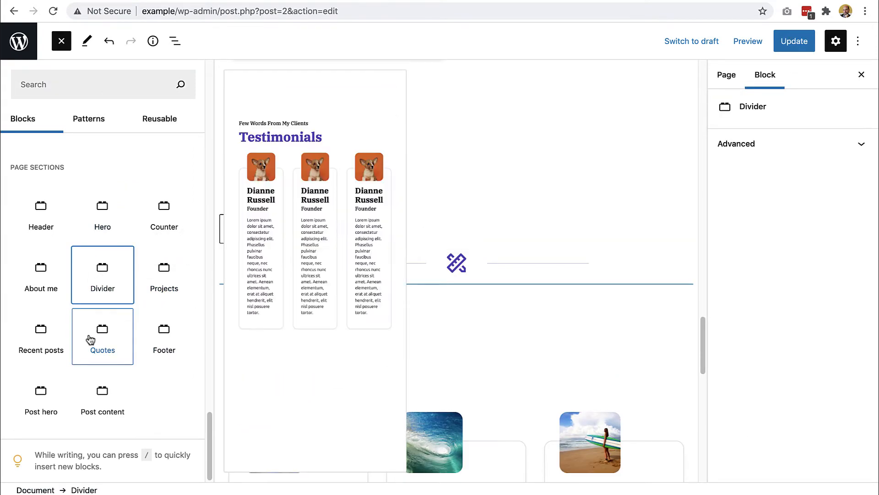
pyautogui.moveTo(41, 349); pyautogui.dragTo(422, 313)
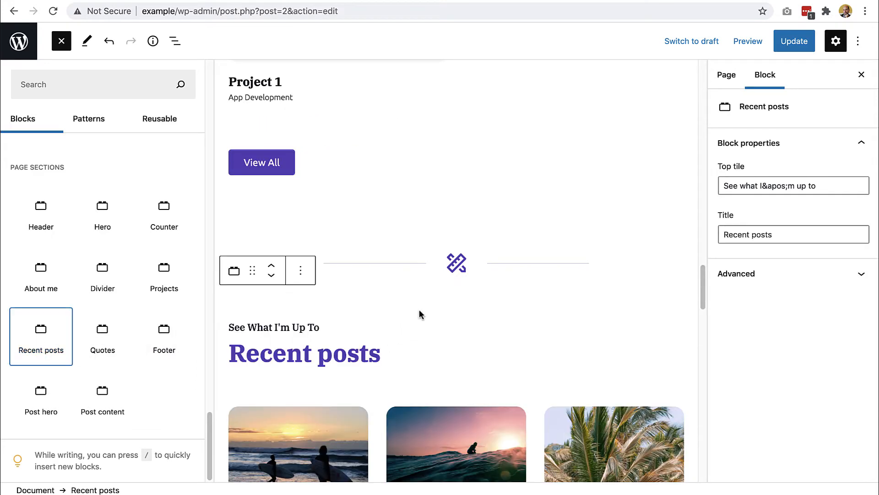
# - Examine the post cards in the inserted Recent posts block and save the Home page update
pyautogui.scroll(-5, 422, 313)
pyautogui.scroll(-4, 423, 317)
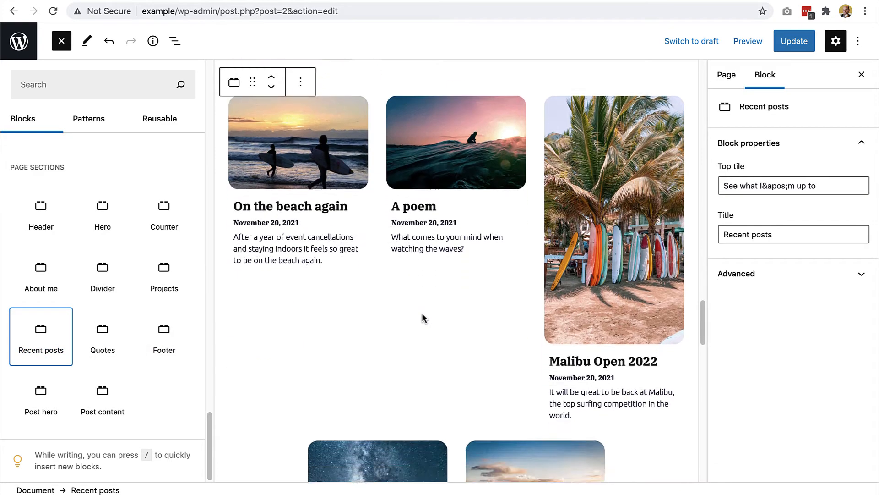
pyautogui.scroll(-3, 423, 316)
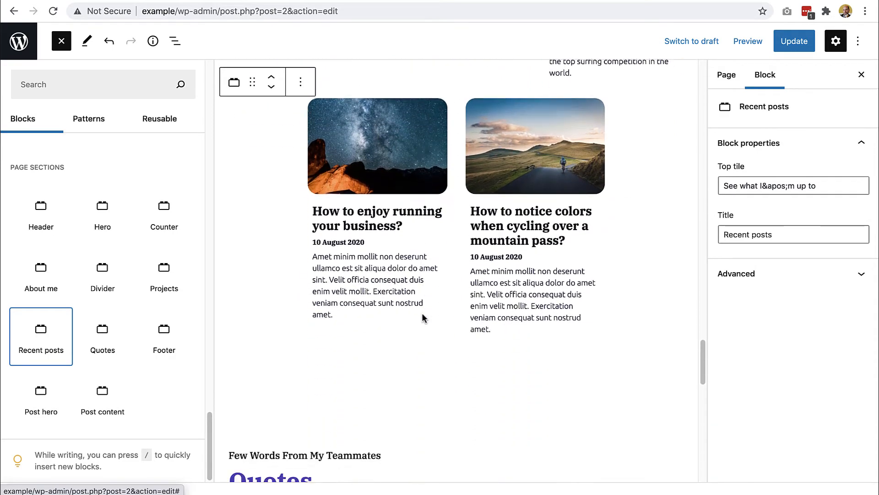
pyautogui.scroll(3, 422, 315)
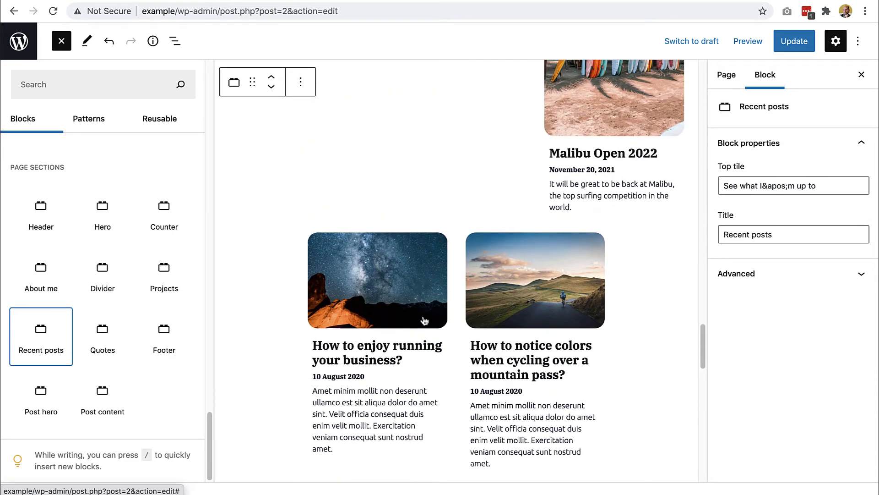
pyautogui.scroll(8, 424, 321)
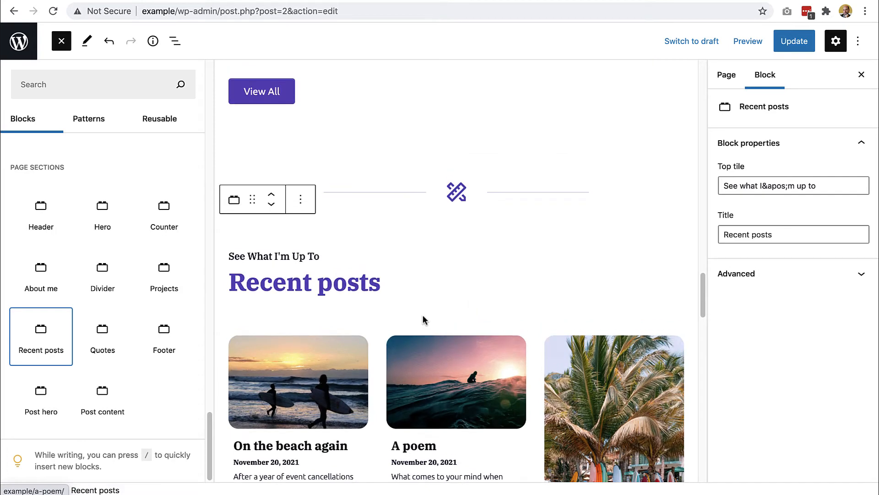
pyautogui.scroll(-3, 424, 316)
pyautogui.scroll(-4, 423, 319)
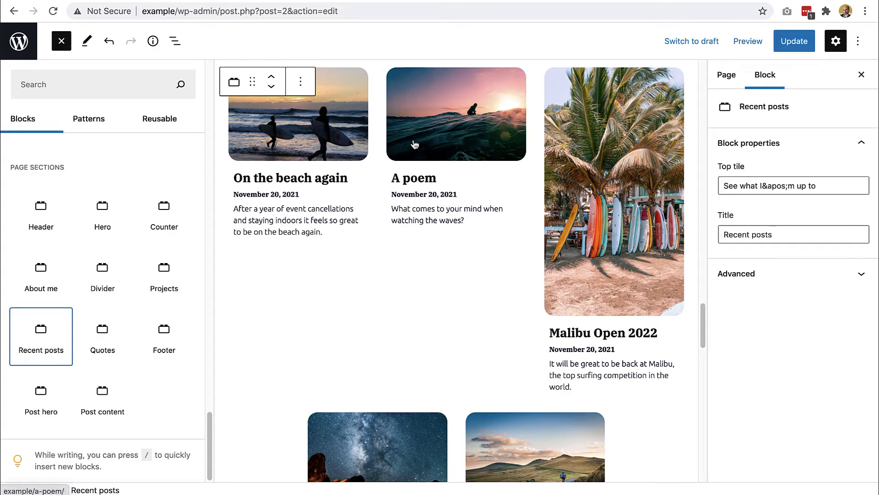
pyautogui.scroll(-8, 412, 202)
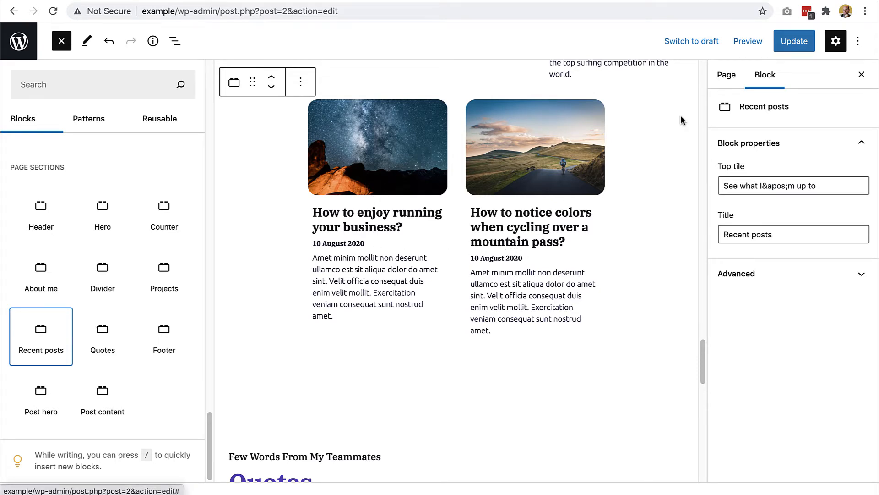
pyautogui.click(779, 42)
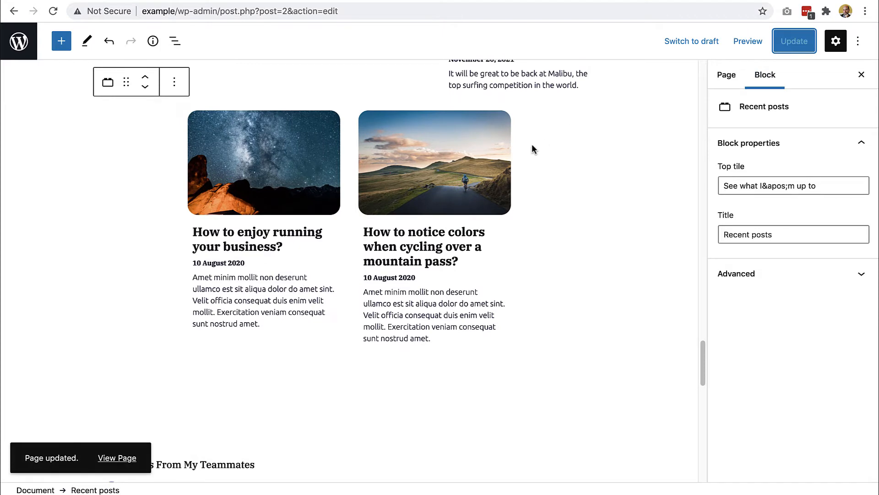
# - Switch back to Pinegrow and add the Don't Export action to the second and third recent post columns
pyautogui.press('super+Tab')
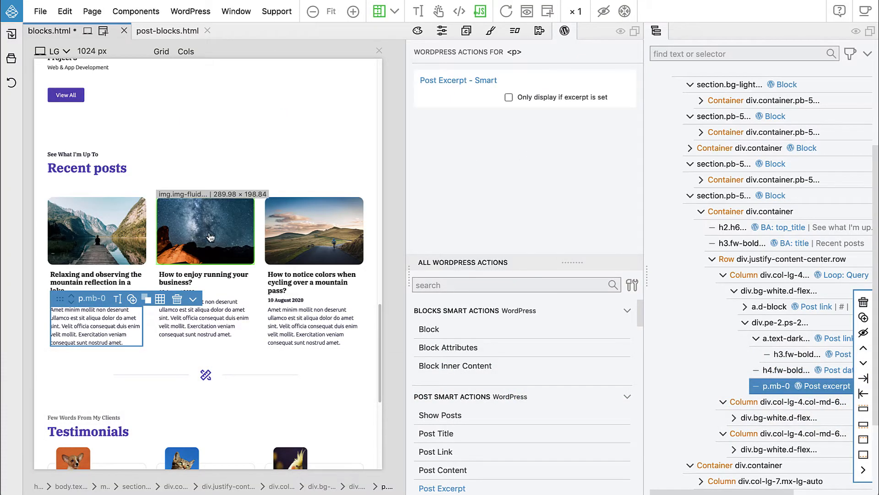
pyautogui.click(149, 255)
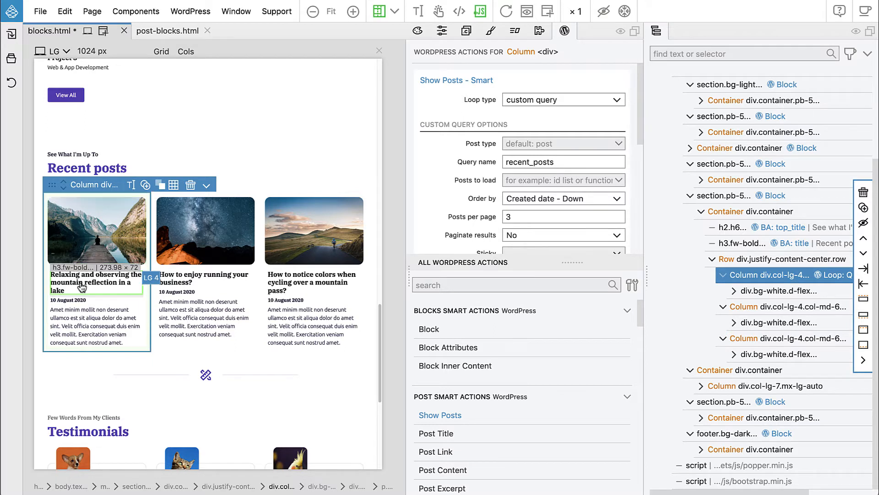
pyautogui.click(257, 231)
pyautogui.scroll(-10, 460, 281)
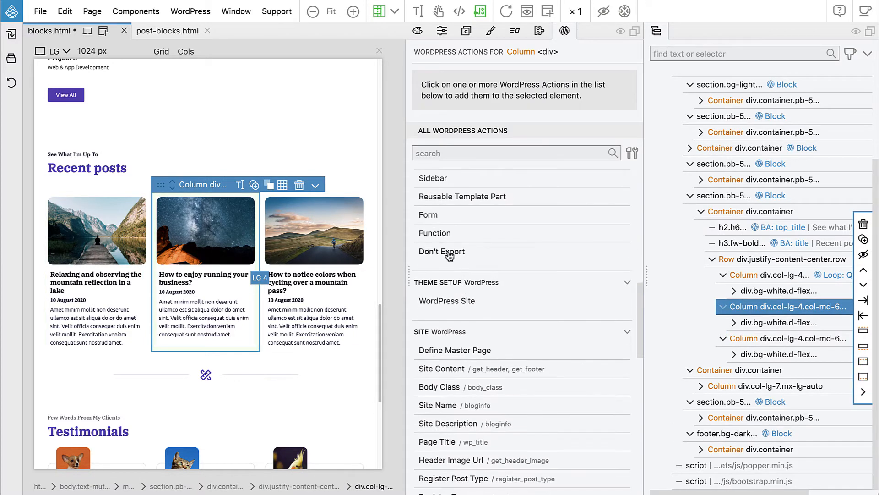
pyautogui.click(448, 253)
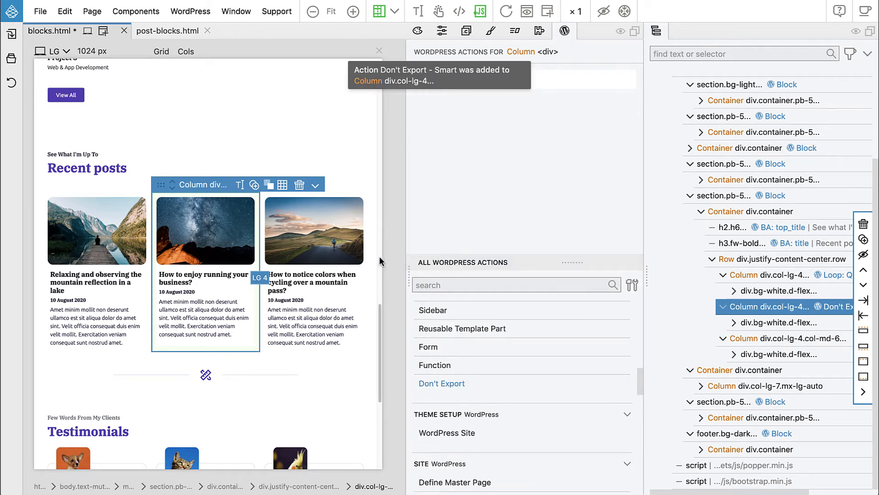
pyautogui.click(367, 257)
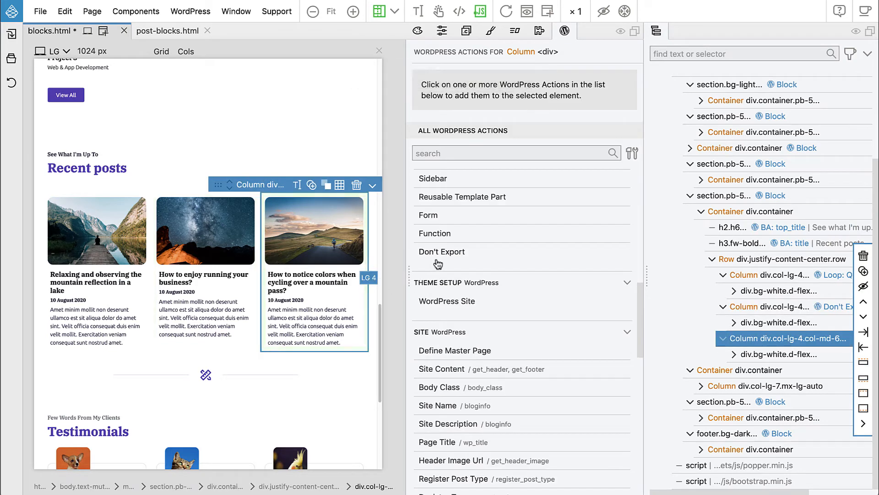
pyautogui.click(437, 254)
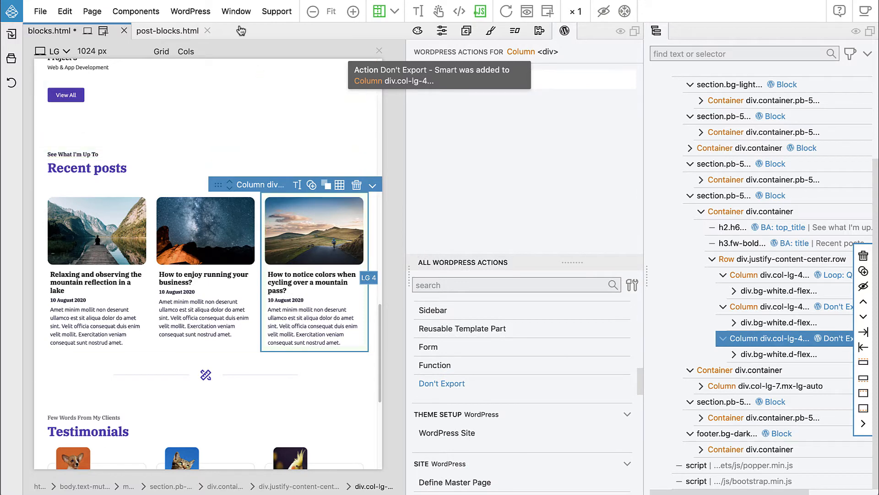
# - Export the WordPress theme with the Don't Export changes and switch to Chrome to reload the Home page editor
pyautogui.click(196, 14)
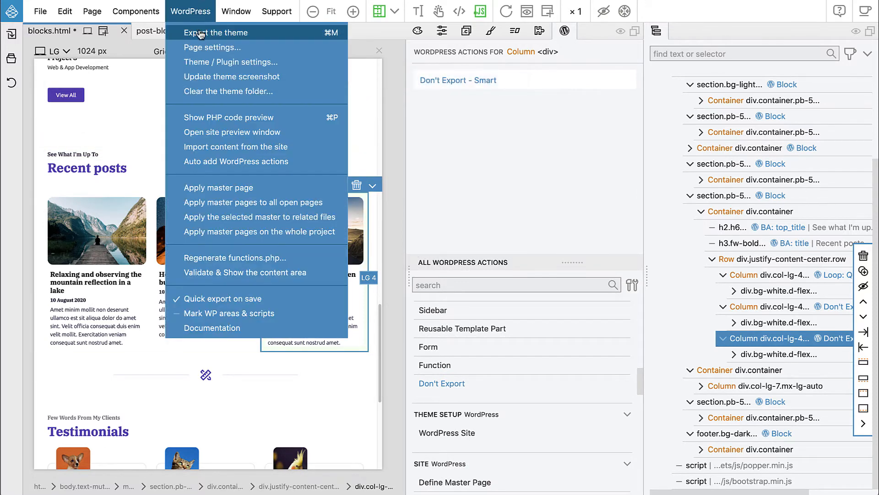
pyautogui.click(200, 34)
pyautogui.press('super+Tab')
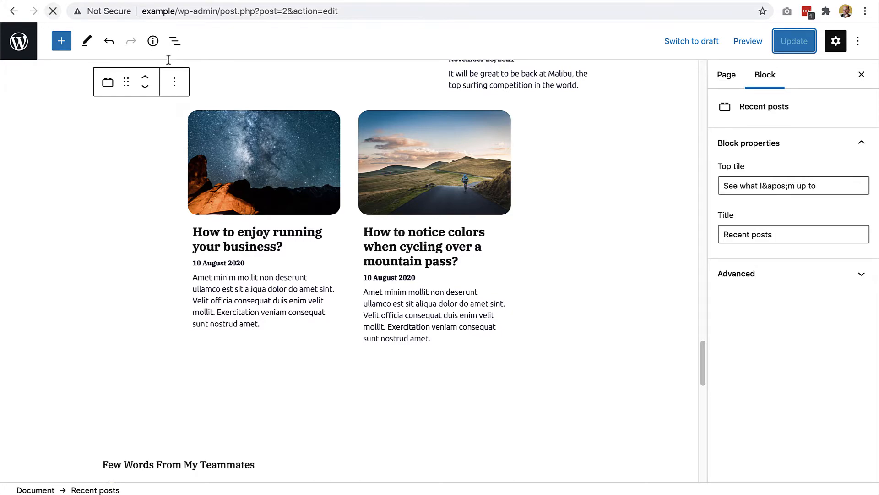
# - Examine the layout and featured image proportions of the post cards in the Home page's Recent posts block
pyautogui.scroll(-20, 377, 197)
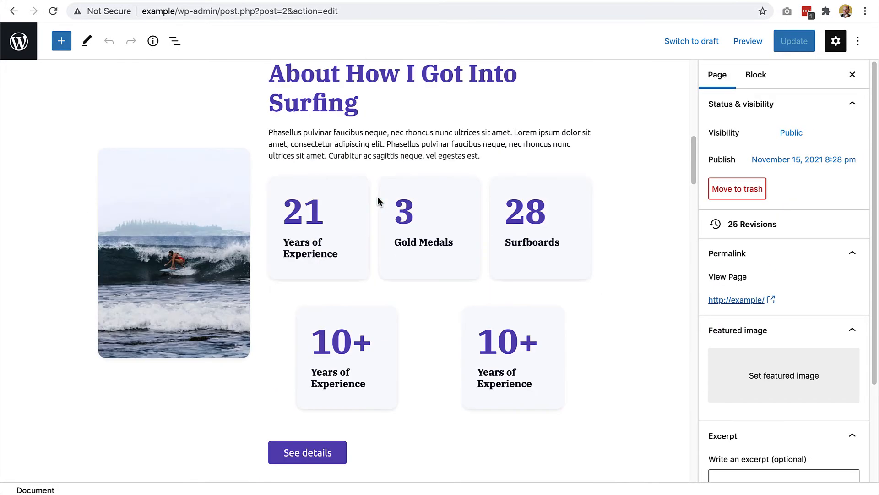
pyautogui.scroll(-10, 378, 198)
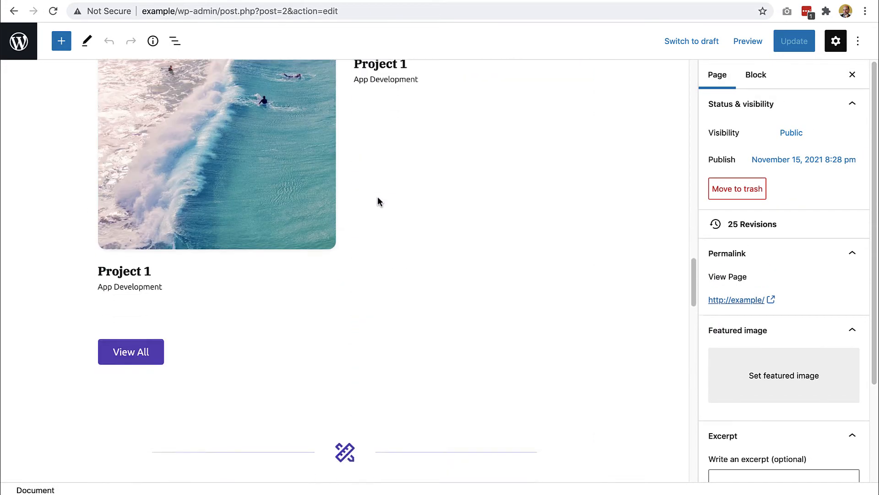
pyautogui.scroll(-3, 379, 202)
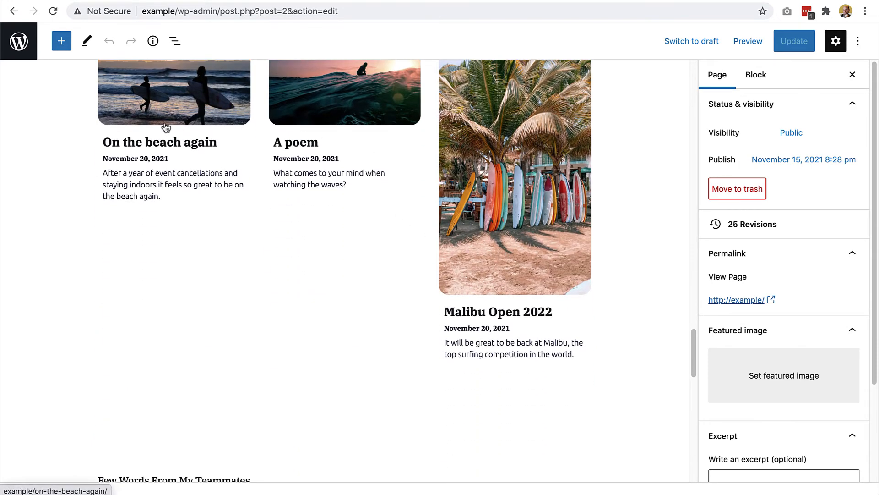
pyautogui.scroll(3, 164, 121)
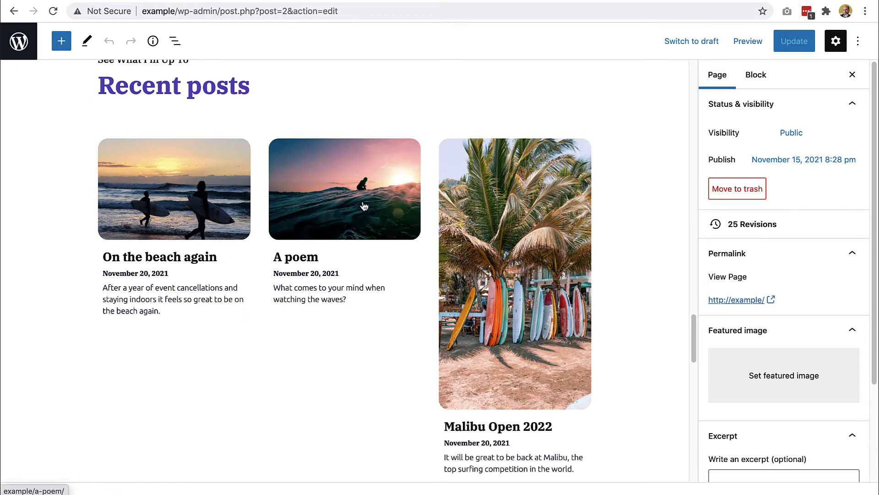
pyautogui.scroll(-3, 488, 209)
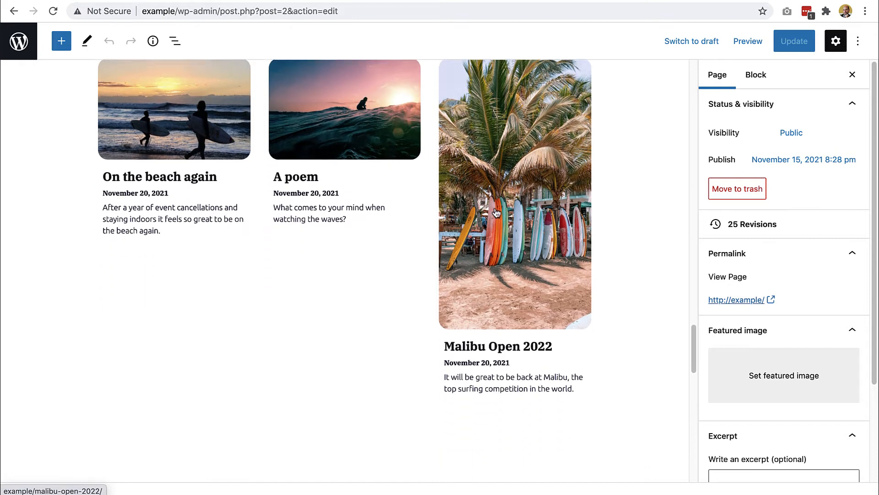
pyautogui.scroll(2, 496, 217)
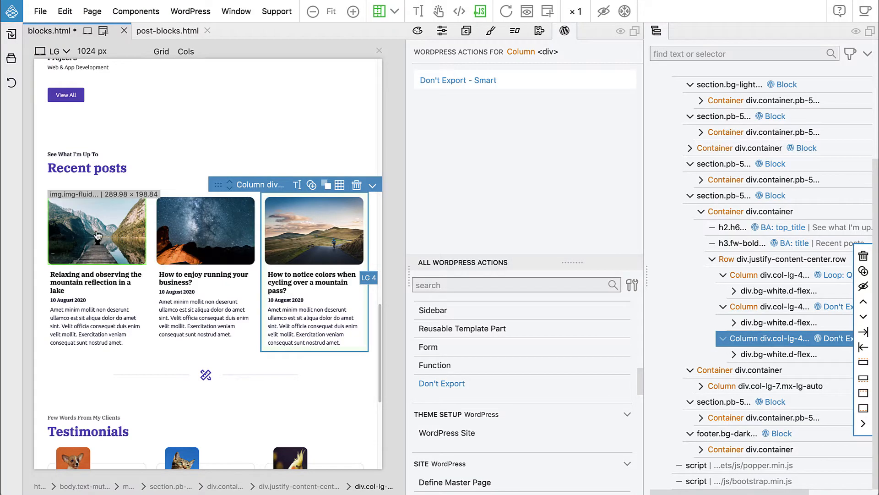
# - Switch back to Pinegrow, select the first recent post's featured image and show the project's file list at a narrower width
pyautogui.click(95, 235)
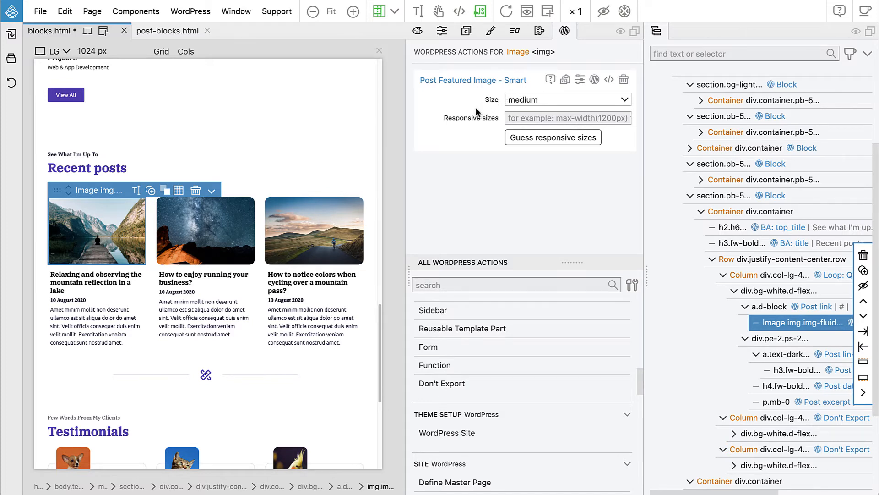
pyautogui.moveTo(465, 116)
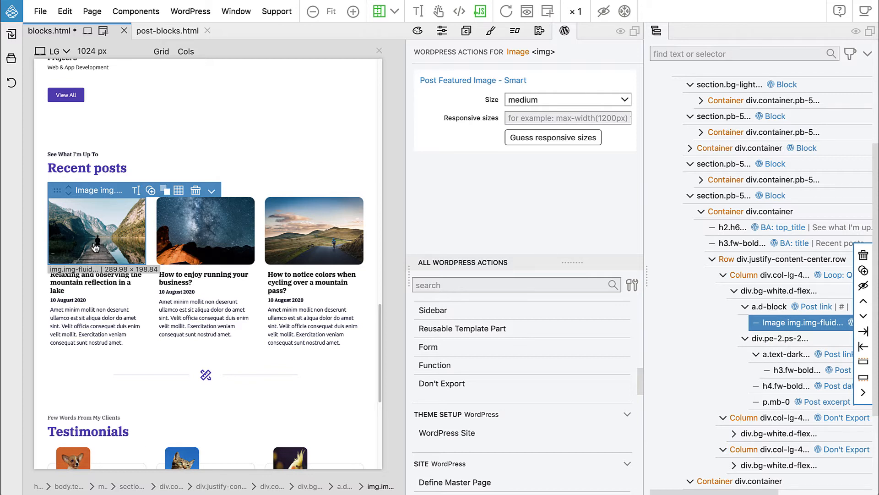
pyautogui.click(10, 59)
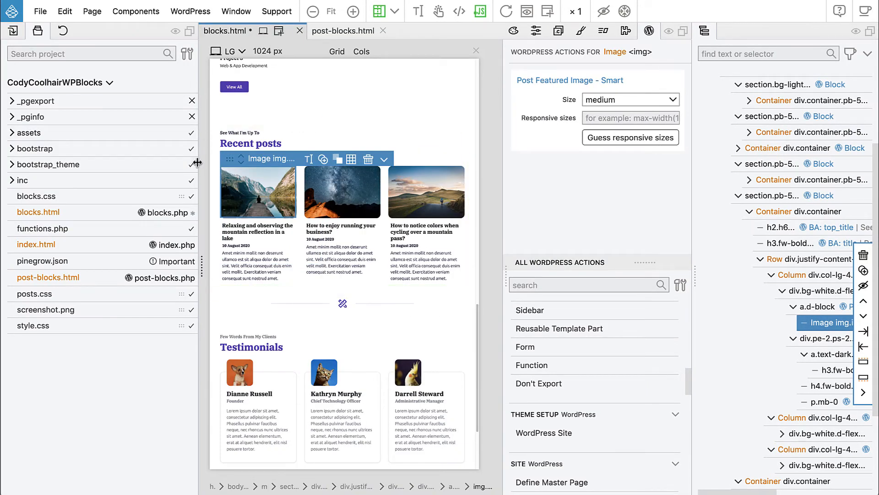
pyautogui.moveTo(197, 162); pyautogui.dragTo(171, 163)
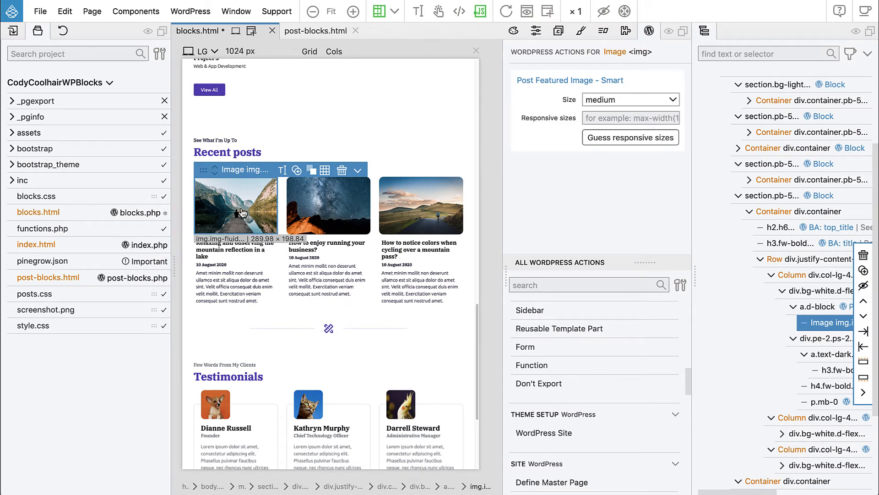
# - Add an inline aspect-ratio style of 4 / 3 to the first recent post's featured image
pyautogui.click(582, 32)
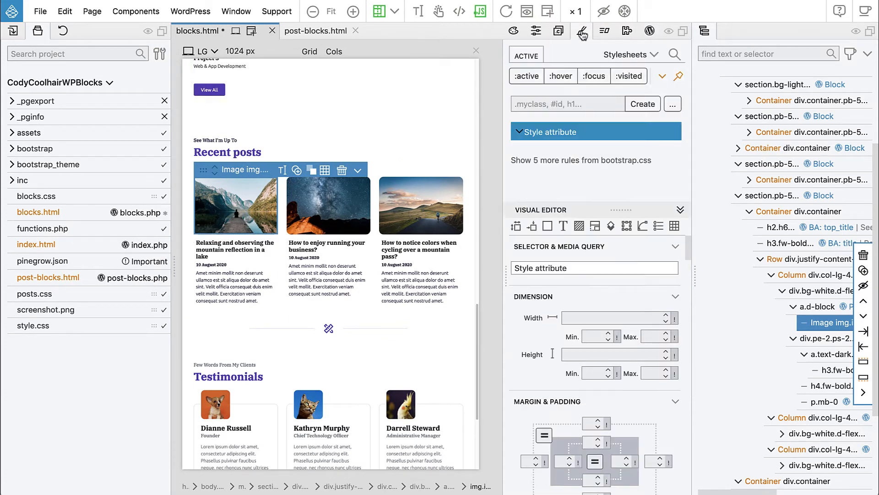
pyautogui.click(566, 146)
pyautogui.write('a')
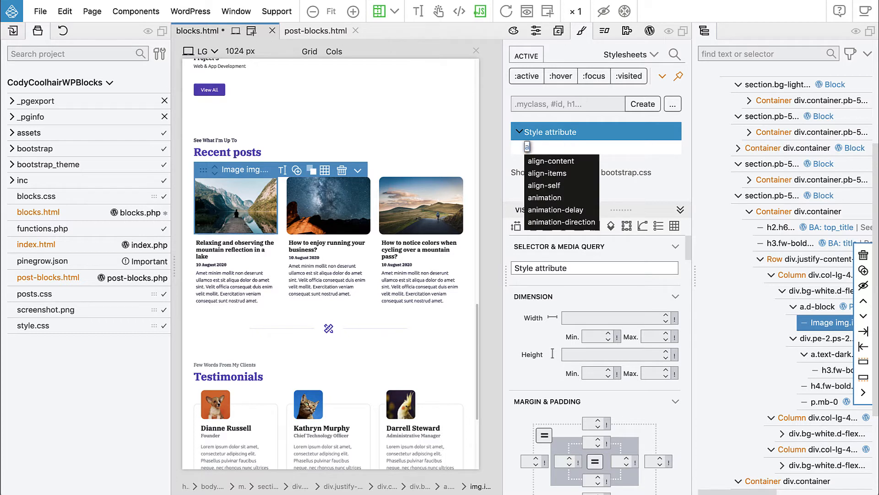
pyautogui.write('spect')
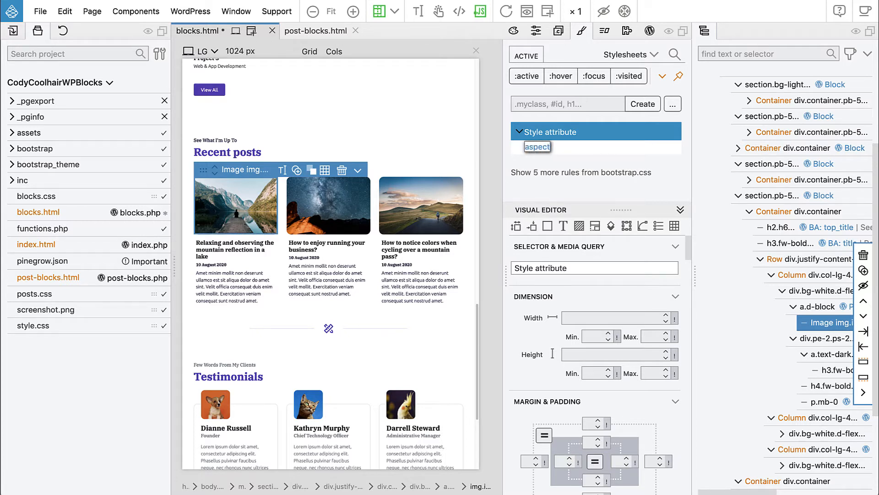
pyautogui.write('-ration')
pyautogui.press('BackSpace')
pyautogui.press('Return')
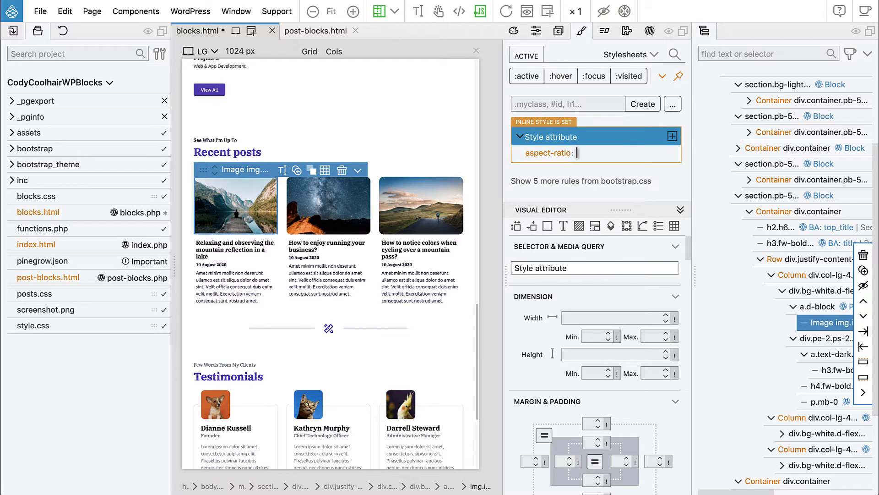
pyautogui.write('4 / 3')
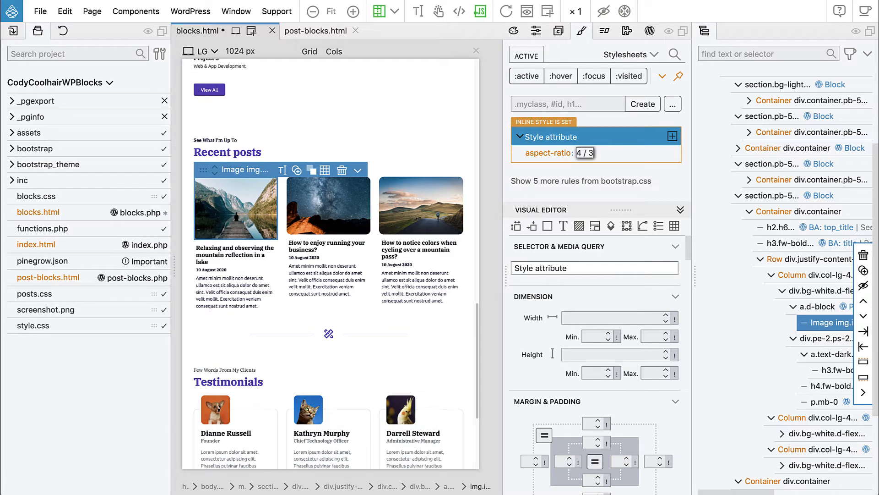
# - Try 4 / 2.5 and settle on 4 / 2.75 as the image's inline aspect-ratio
pyautogui.press('BackSpace')
pyautogui.write('2.')
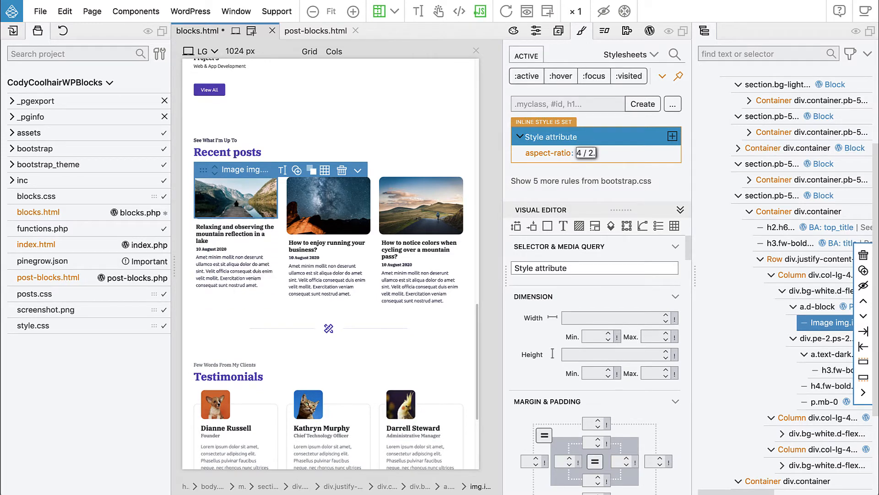
pyautogui.write('5')
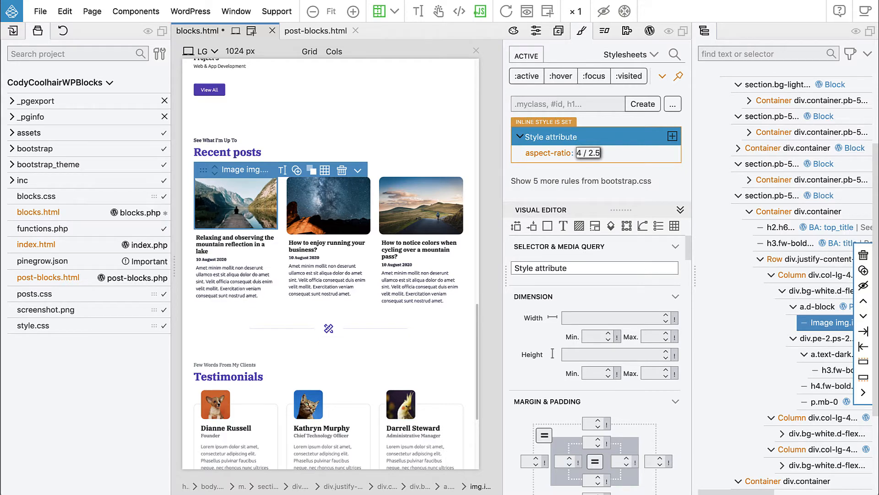
pyautogui.press('BackSpace')
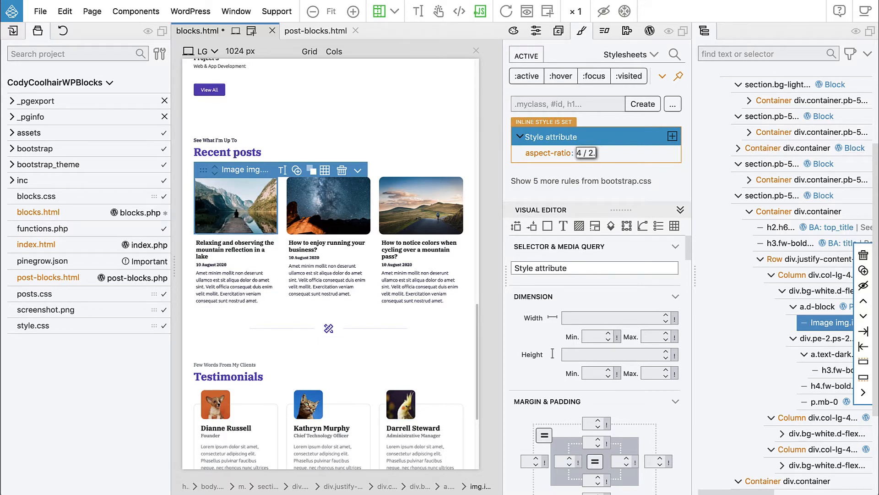
pyautogui.write('75')
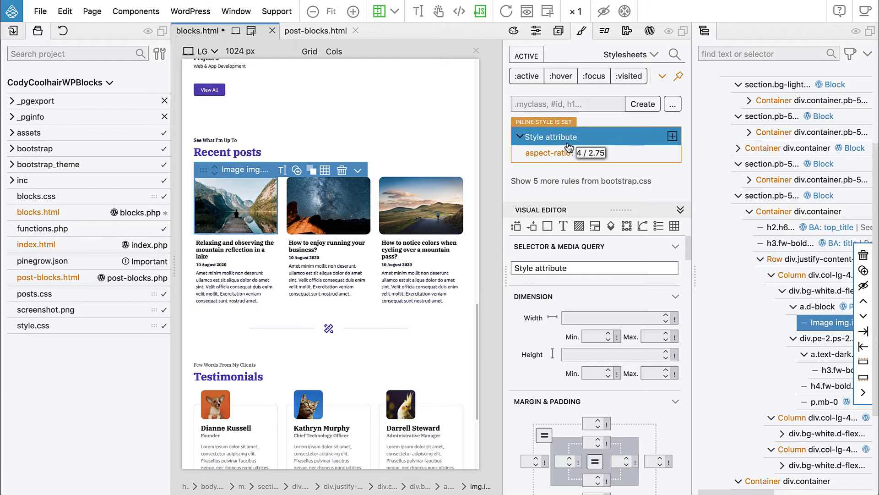
pyautogui.click(685, 154)
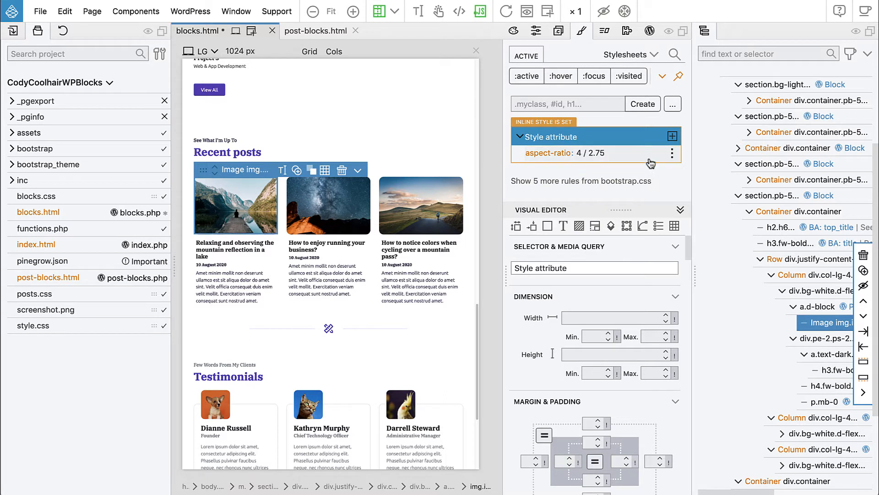
pyautogui.moveTo(668, 165)
# - Add a new folder named blocks to the CodyCoolhairWPBlocks project
pyautogui.click(49, 83)
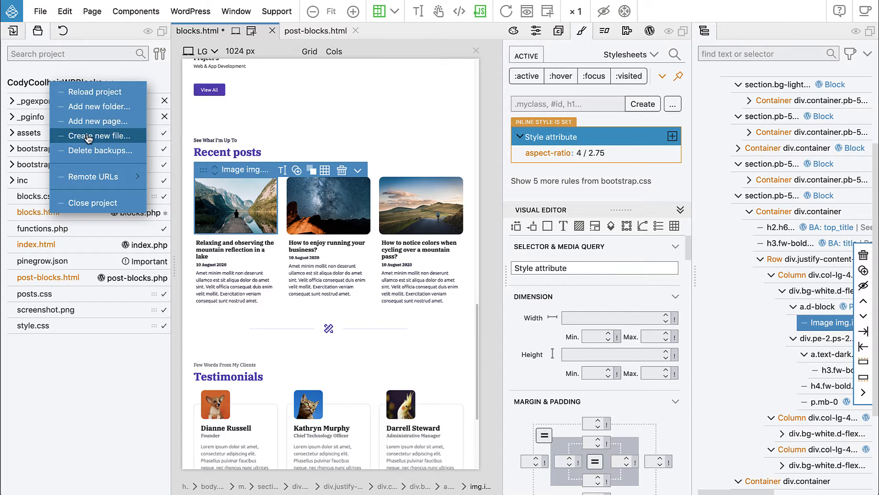
pyautogui.click(86, 106)
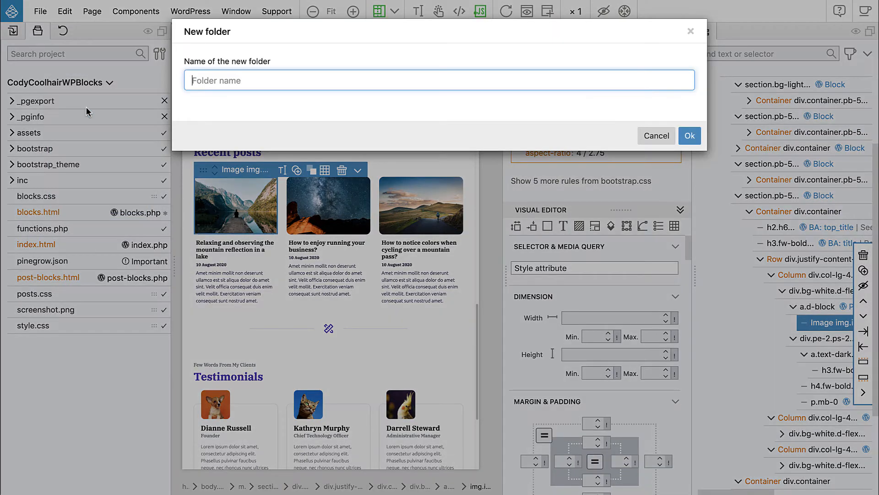
pyautogui.write('blocks')
pyautogui.press('Return')
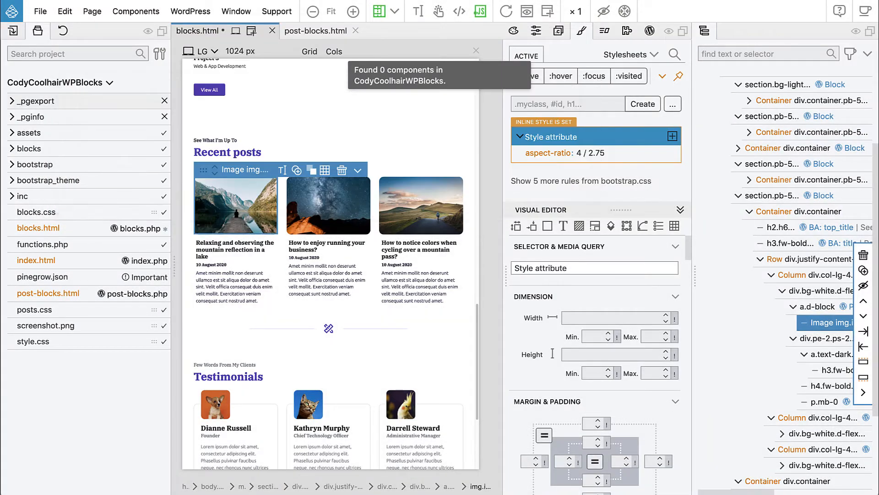
# - Create a new file named posts.css inside the blocks folder
pyautogui.click(13, 148)
pyautogui.rightClick(30, 148)
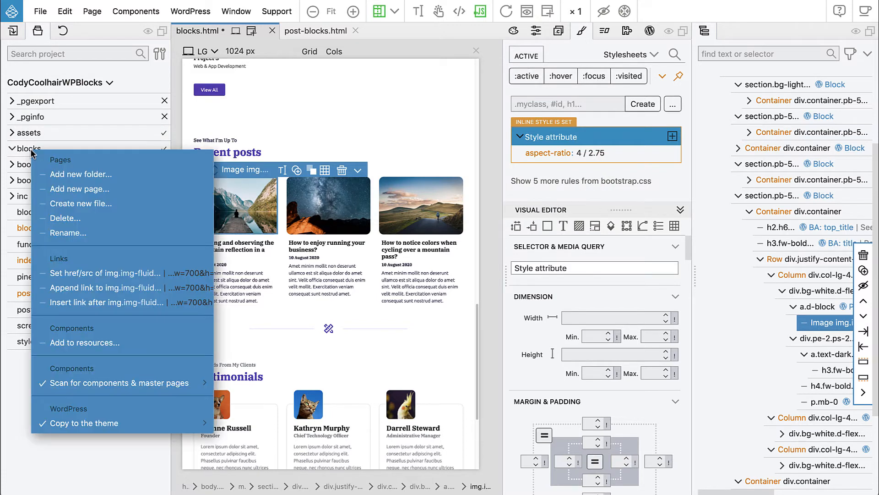
pyautogui.click(79, 203)
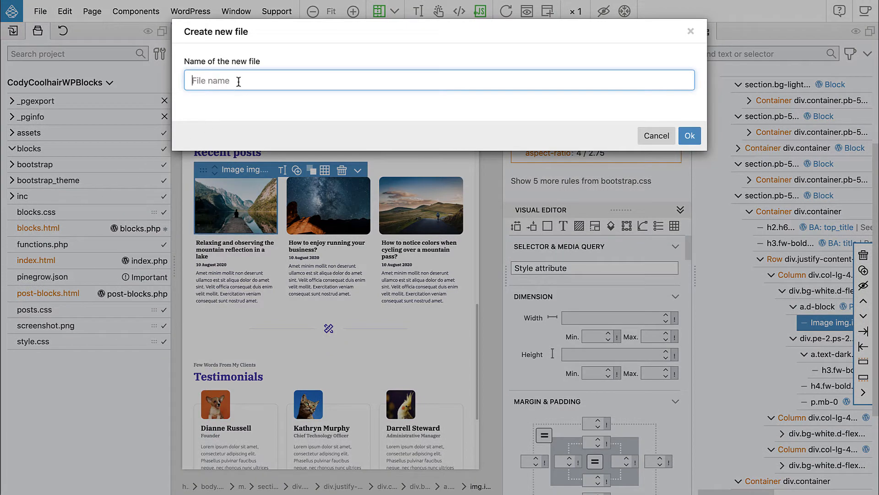
pyautogui.write('posts.css')
pyautogui.click(689, 135)
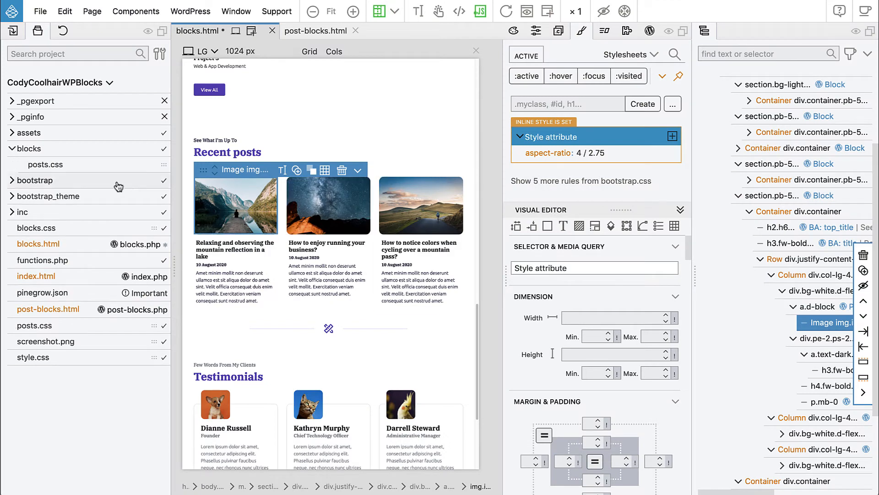
# - Check the contents of blocks/posts.css in the code editor, close it, and attach the stylesheet to blocks.html
pyautogui.doubleClick(41, 164)
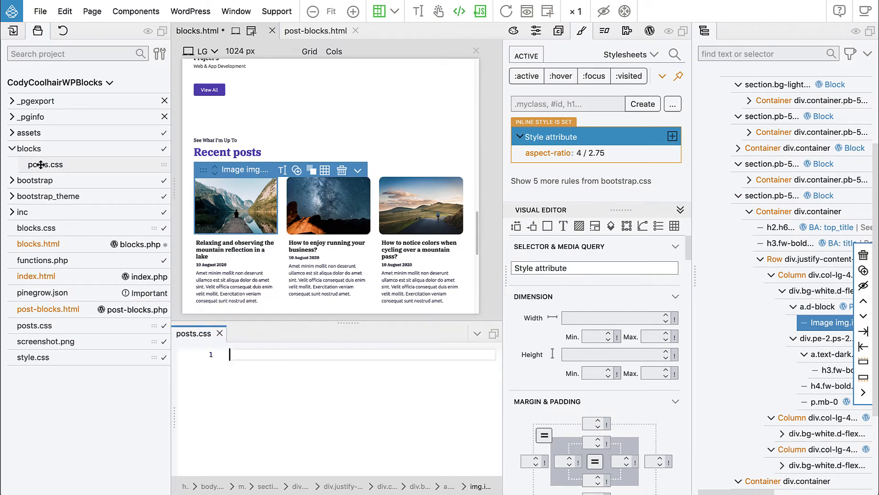
pyautogui.click(221, 333)
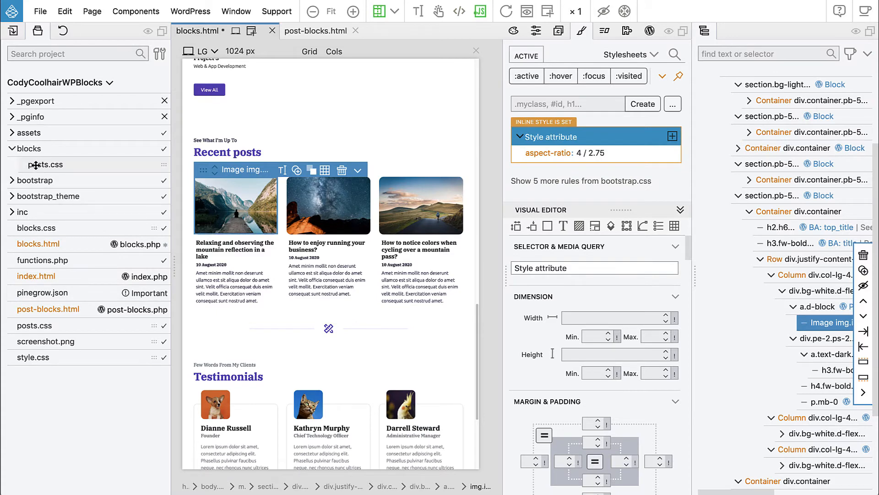
pyautogui.moveTo(36, 166); pyautogui.dragTo(268, 319)
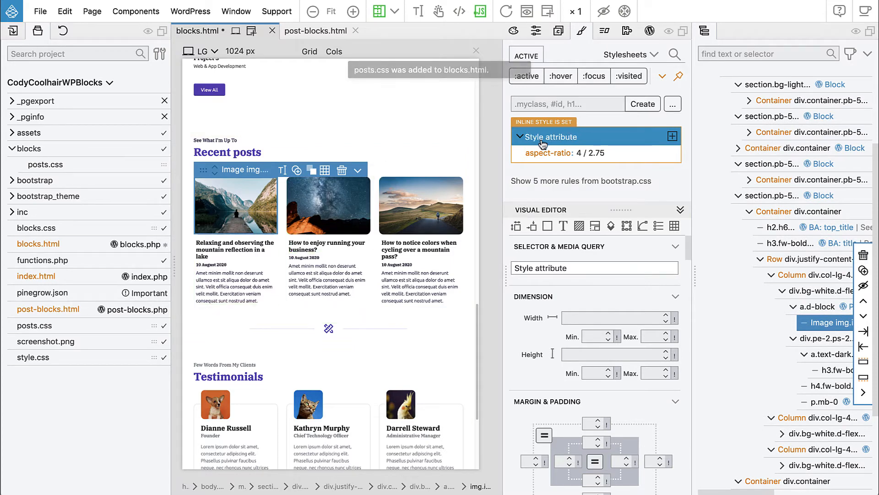
# - Save the image's inline style as a CSS rule with selector .post-image-aspect-ratio in blocks/posts.css, adding the class to the image
pyautogui.click(673, 137)
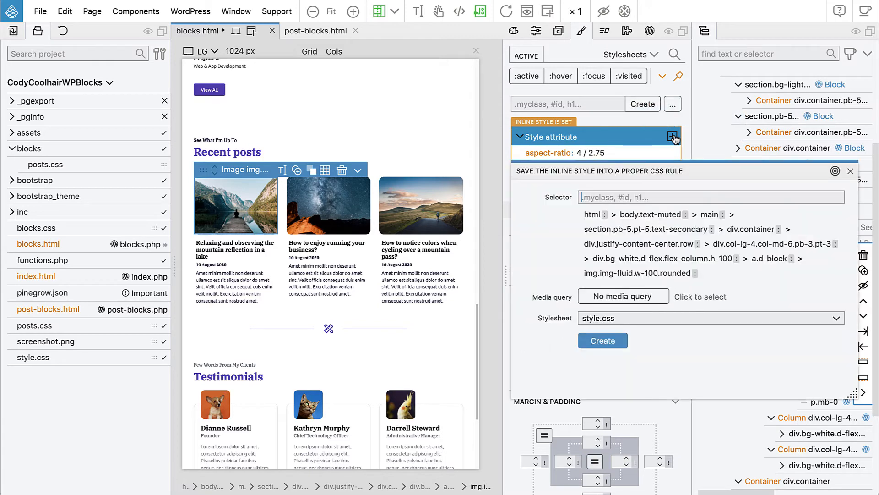
pyautogui.click(606, 322)
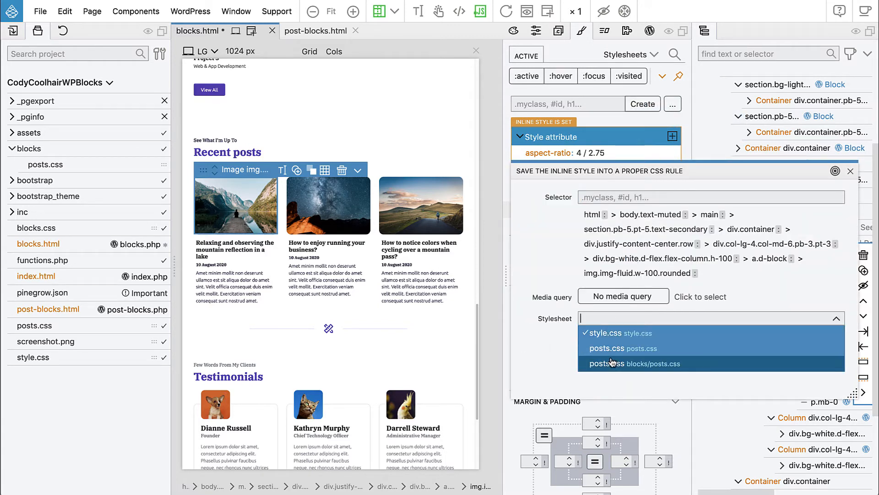
pyautogui.click(657, 366)
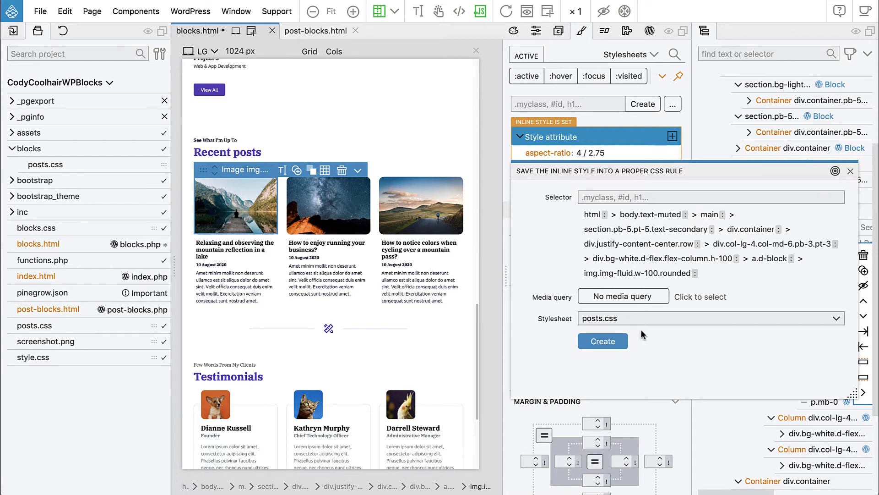
pyautogui.click(621, 193)
pyautogui.write('.')
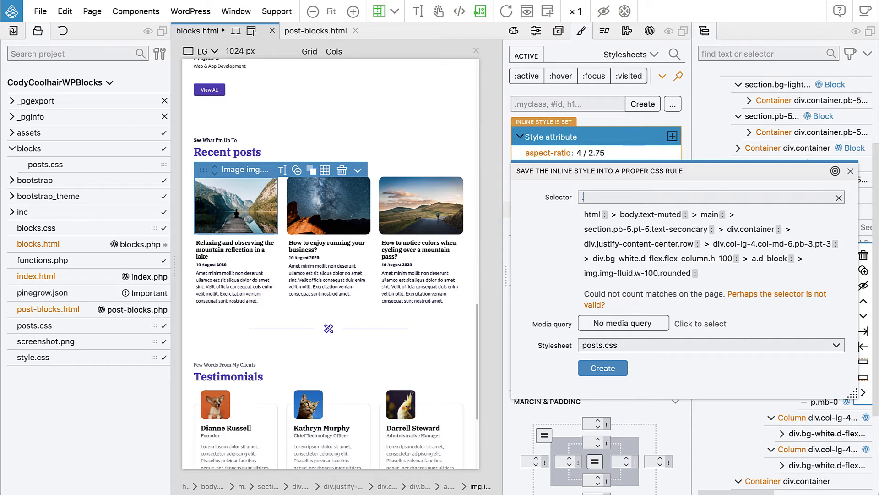
pyautogui.write('post')
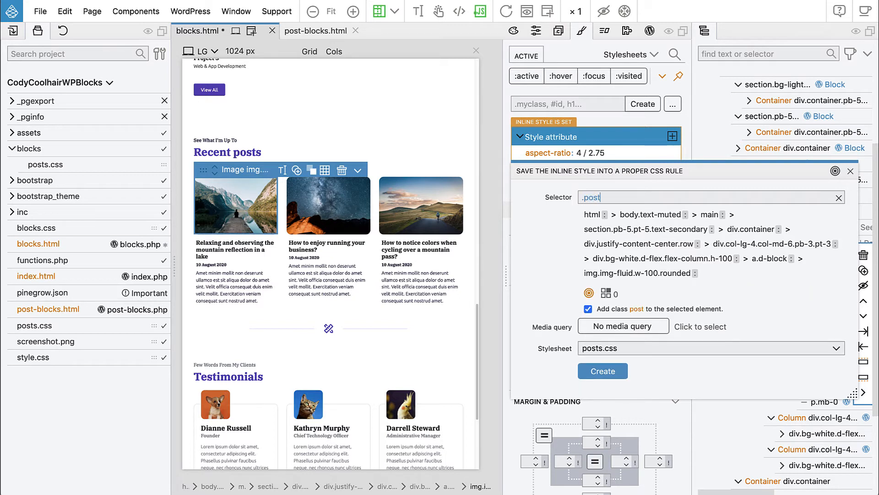
pyautogui.write('-imag')
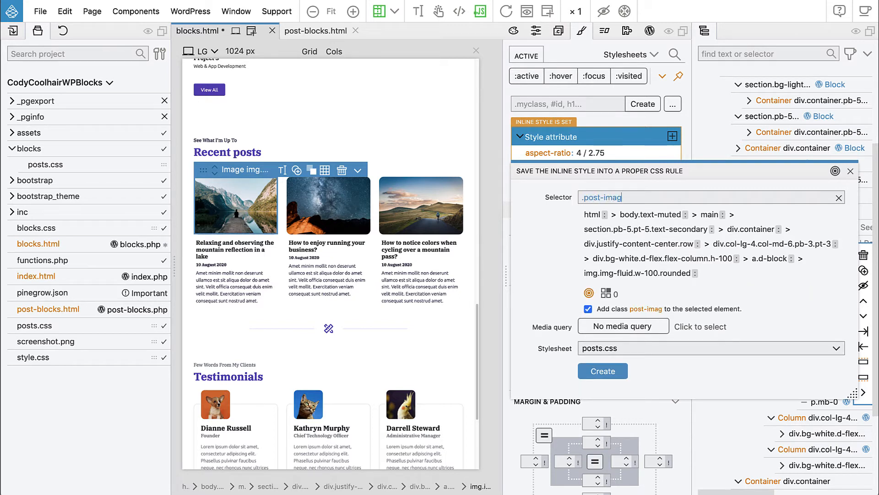
pyautogui.write('e-aspect')
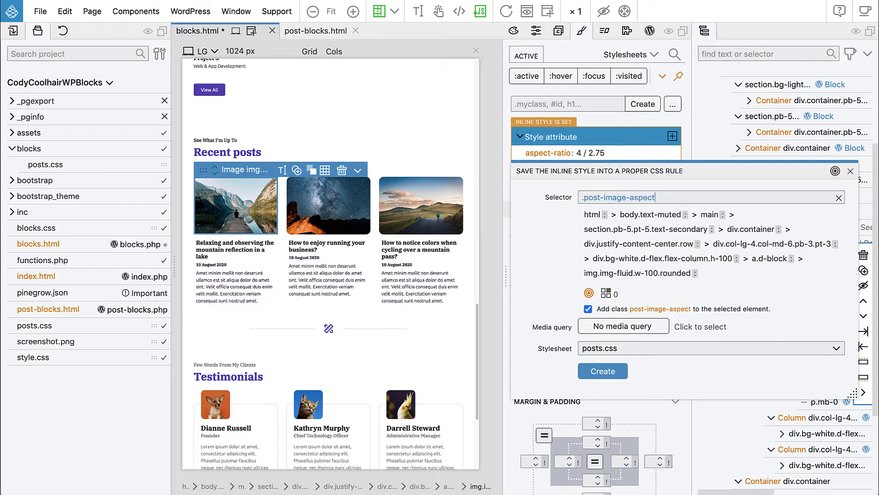
pyautogui.write('-ratio')
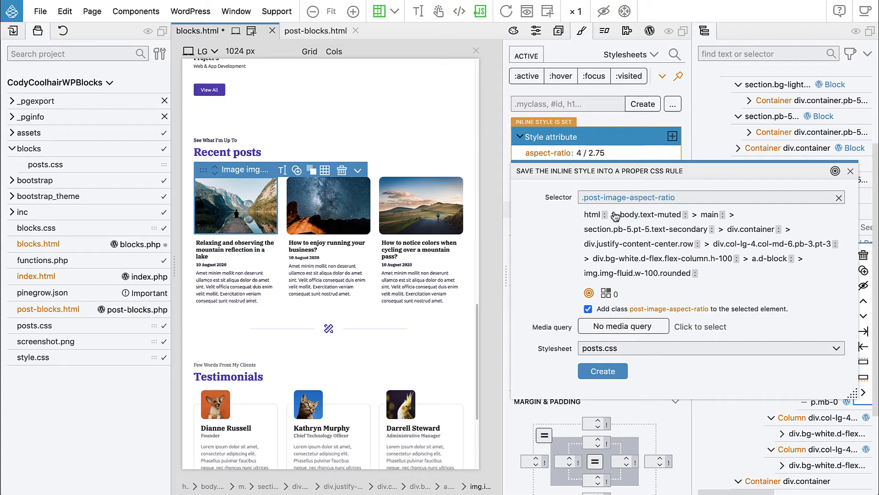
pyautogui.click(603, 372)
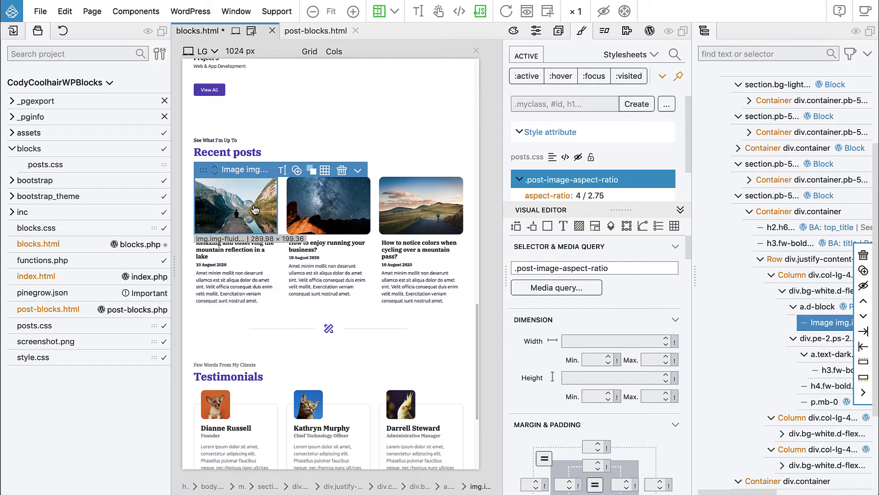
# - Check which classes are assigned to the first recent post's image
pyautogui.click(358, 170)
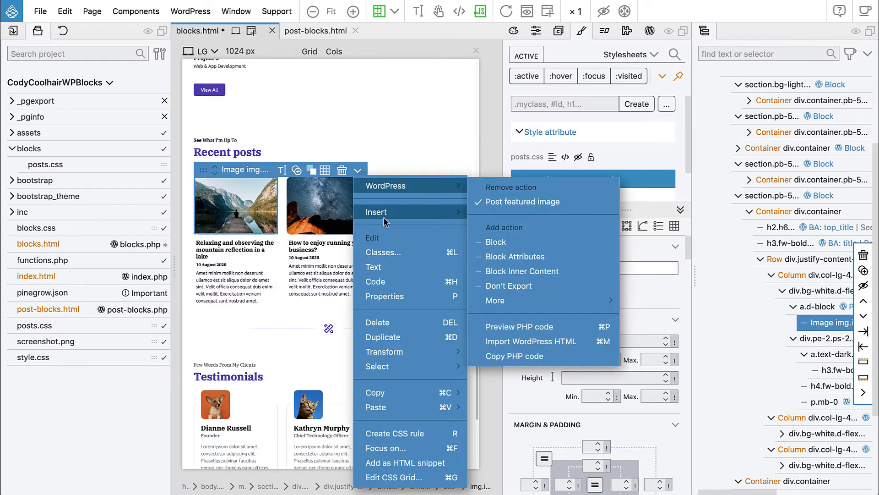
pyautogui.click(389, 254)
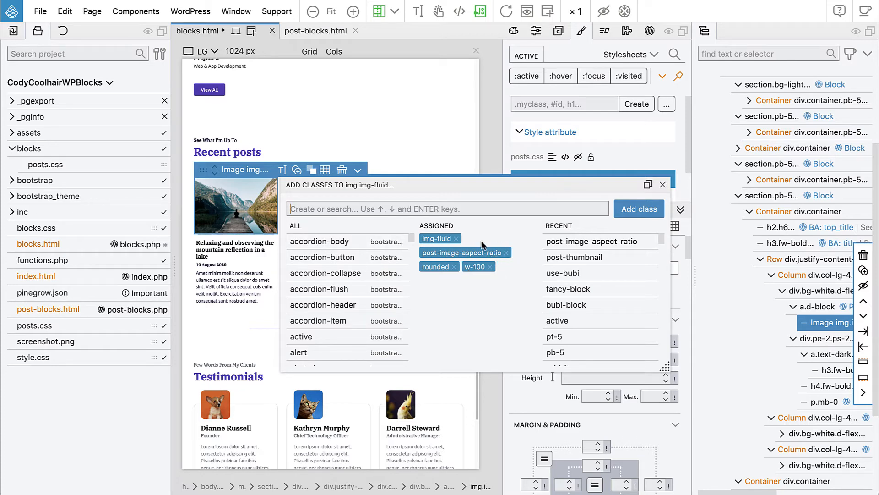
pyautogui.click(663, 186)
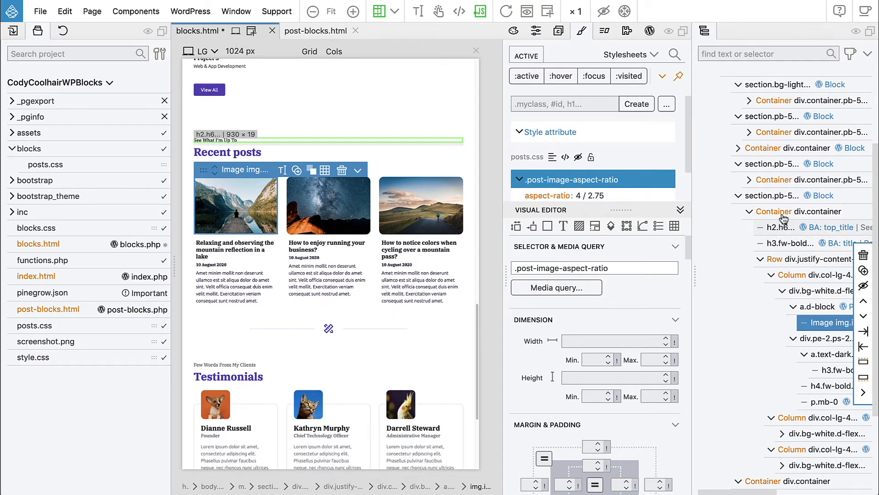
# - Set blocks/posts.css as the Style file in the Block action of the Recent posts section
pyautogui.click(770, 196)
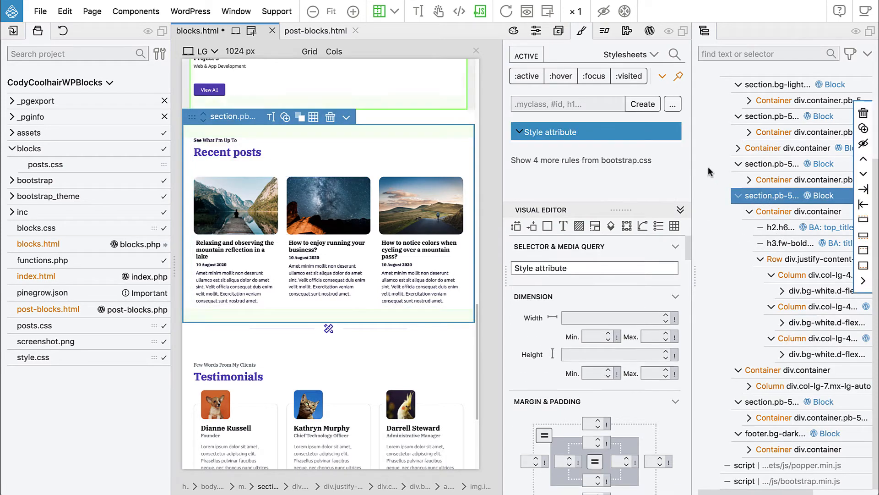
pyautogui.click(650, 31)
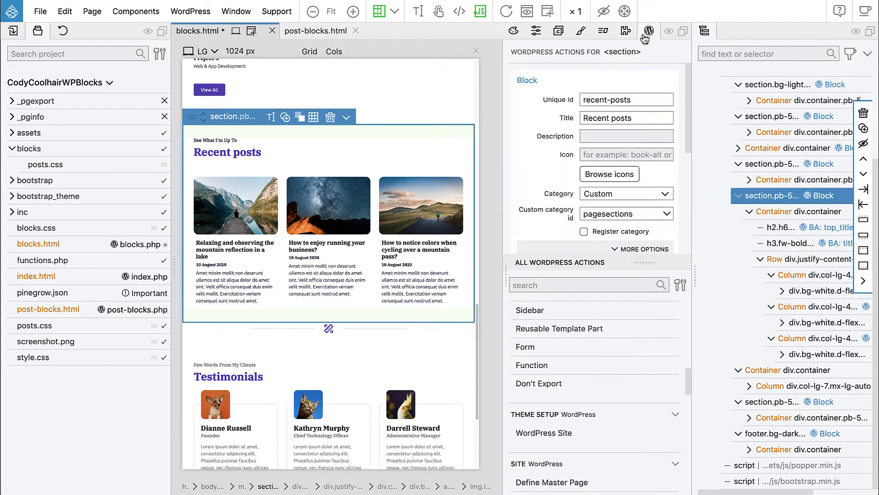
pyautogui.scroll(-6, 619, 173)
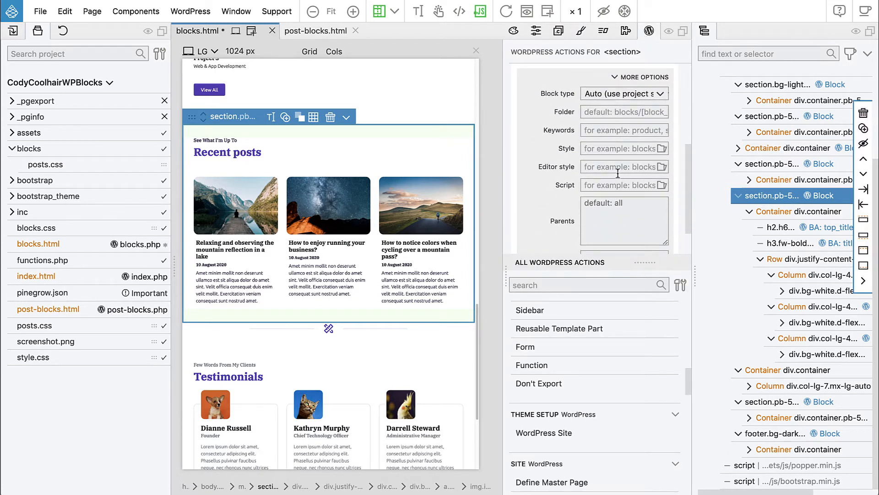
pyautogui.click(662, 149)
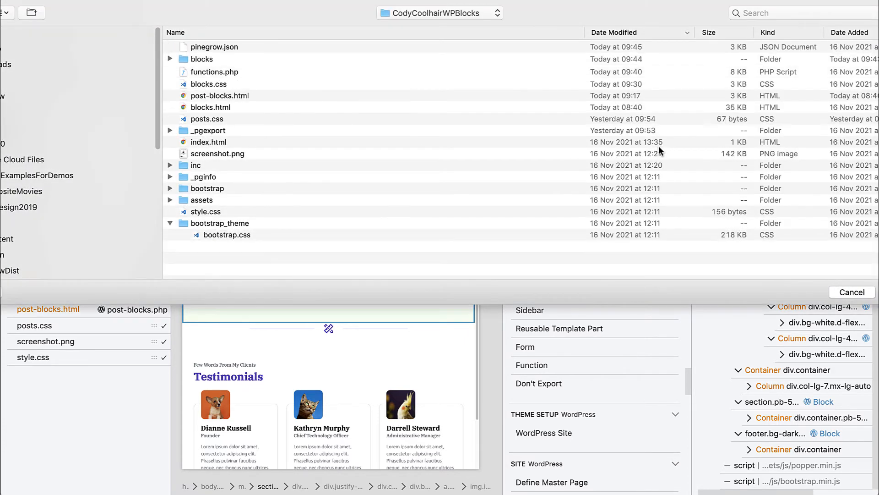
pyautogui.doubleClick(183, 58)
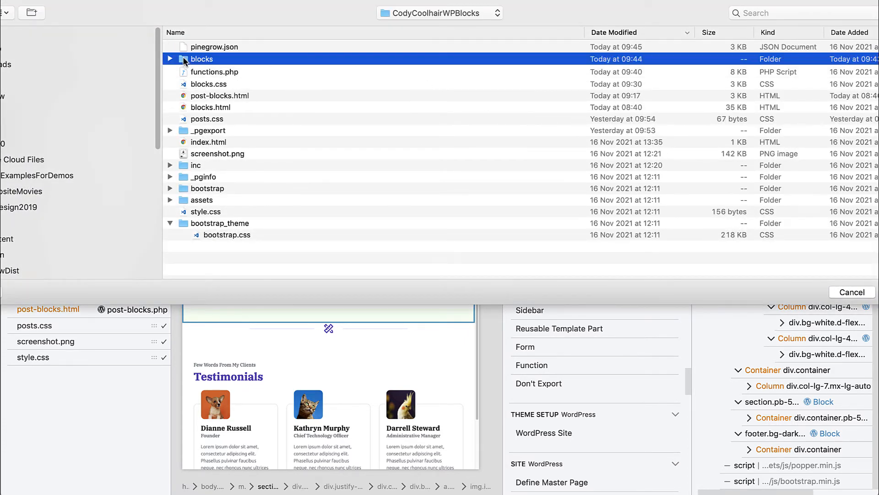
pyautogui.doubleClick(198, 46)
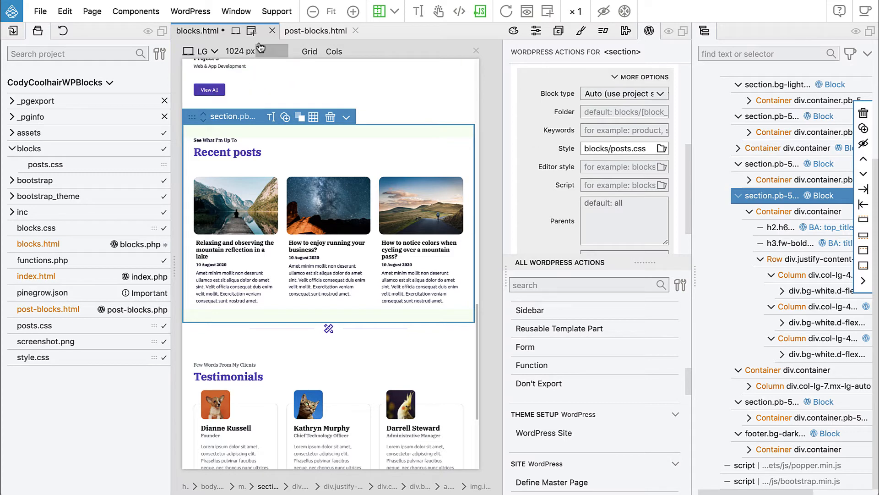
# - Export the WordPress theme, switch to the browser and reload the Home page editor to check the Recent posts block
pyautogui.click(190, 13)
pyautogui.click(201, 33)
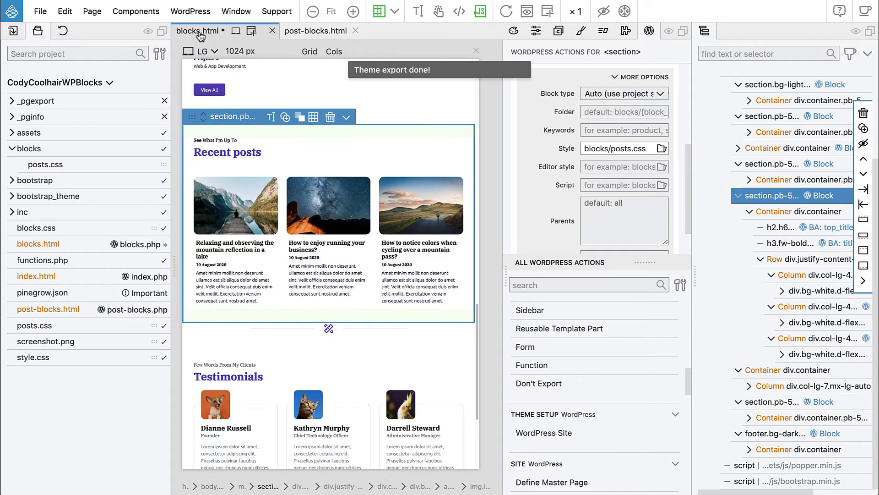
pyautogui.press('super+Tab')
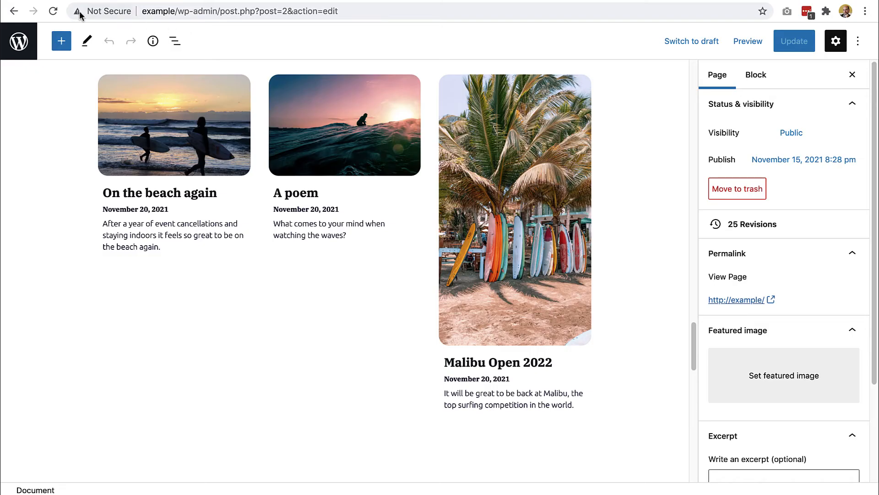
pyautogui.click(53, 11)
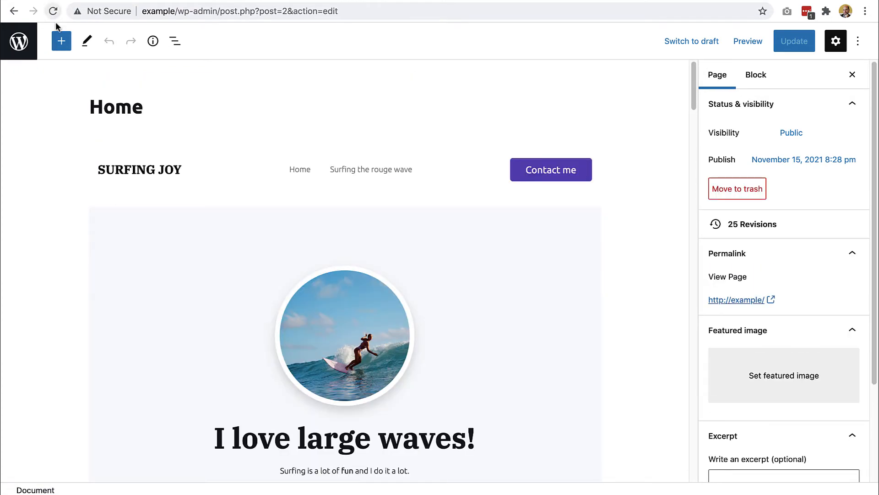
pyautogui.scroll(-10, 210, 151)
pyautogui.scroll(-15, 209, 155)
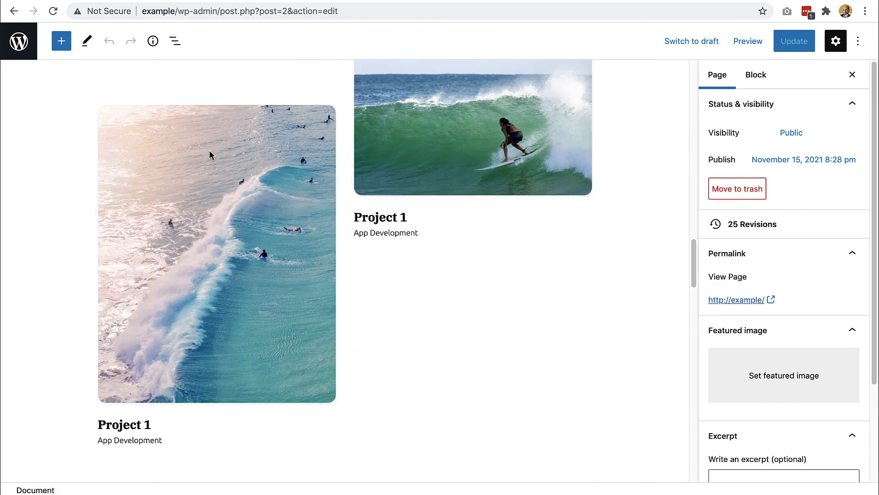
pyautogui.scroll(-1, 211, 156)
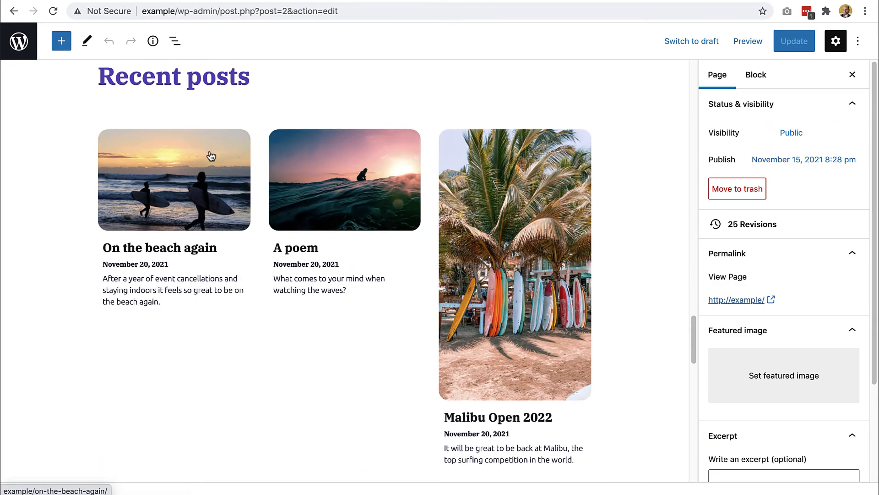
# - Inspect the first recent post's image in the browser developer tools, checking its classes and applied style rules
pyautogui.rightClick(159, 174)
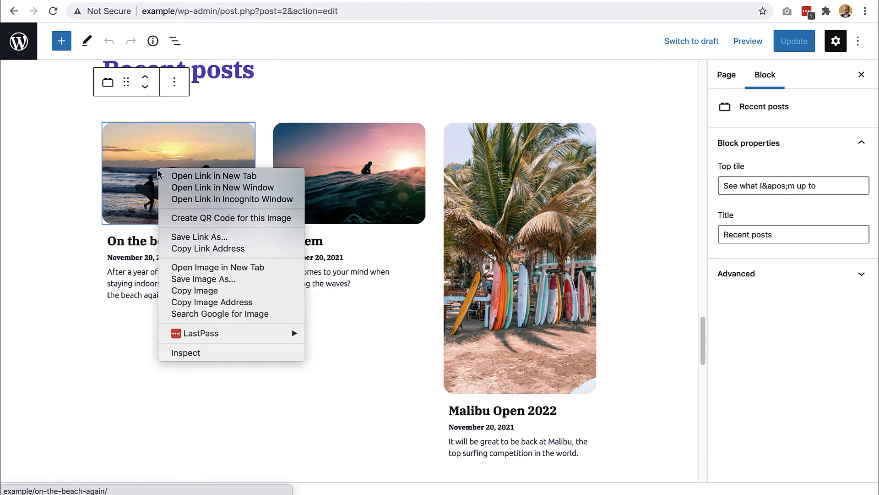
pyautogui.click(211, 353)
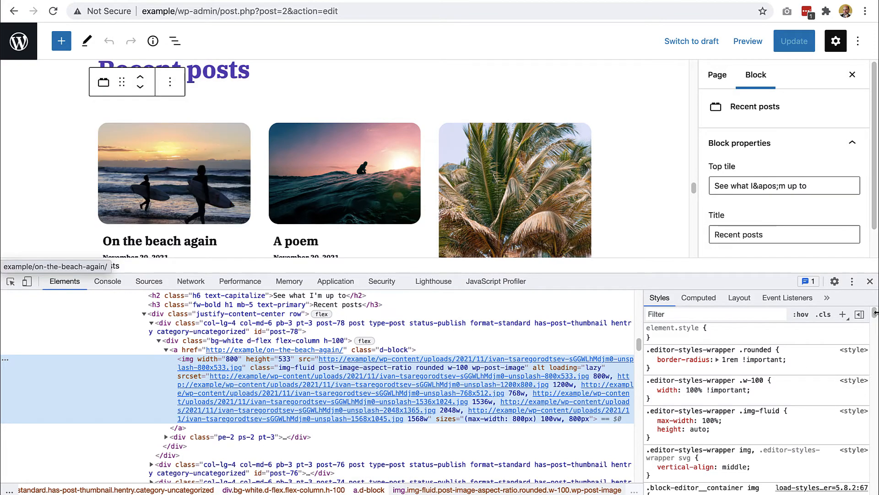
pyautogui.scroll(-4, 814, 360)
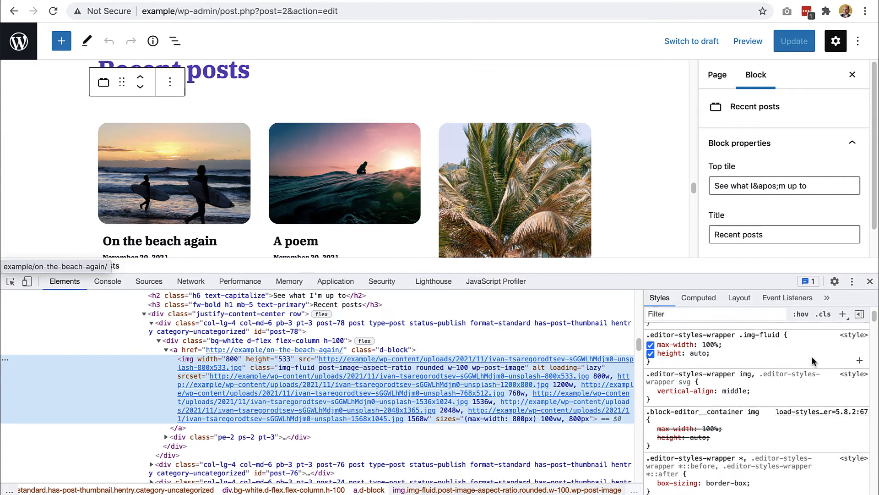
pyautogui.scroll(-6, 814, 361)
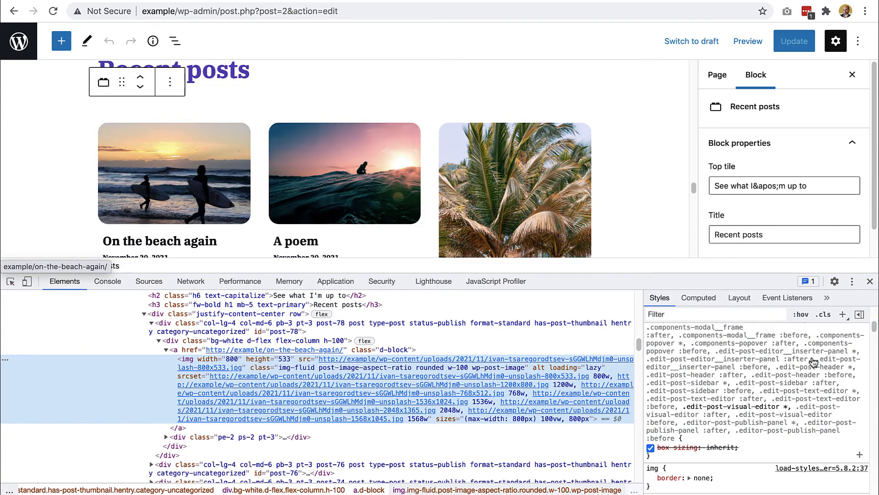
pyautogui.scroll(-4, 812, 357)
pyautogui.scroll(12, 813, 360)
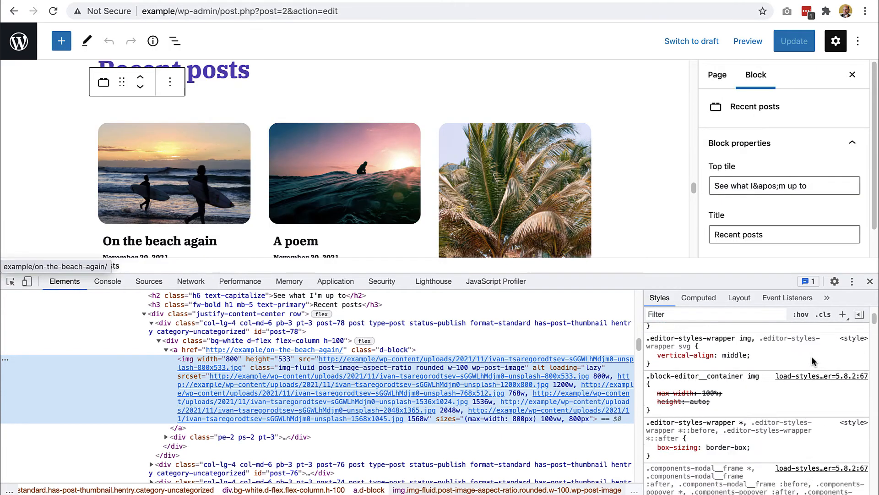
pyautogui.moveTo(493, 358)
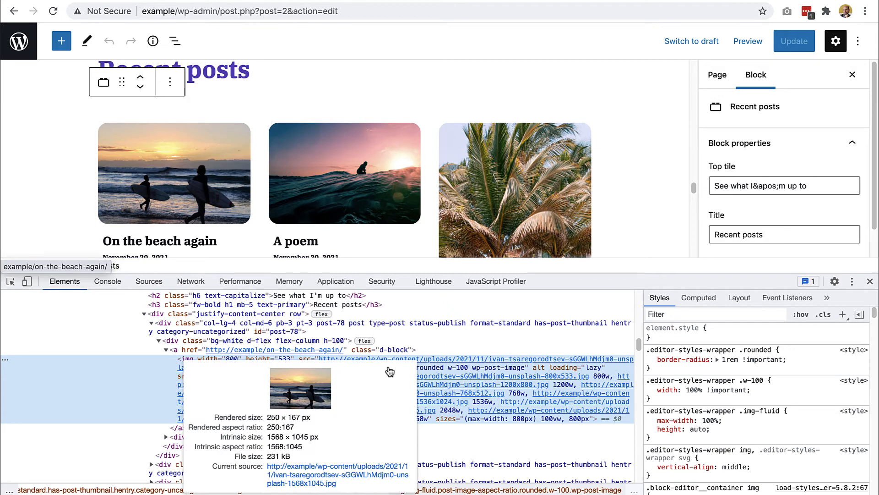
pyautogui.click(870, 285)
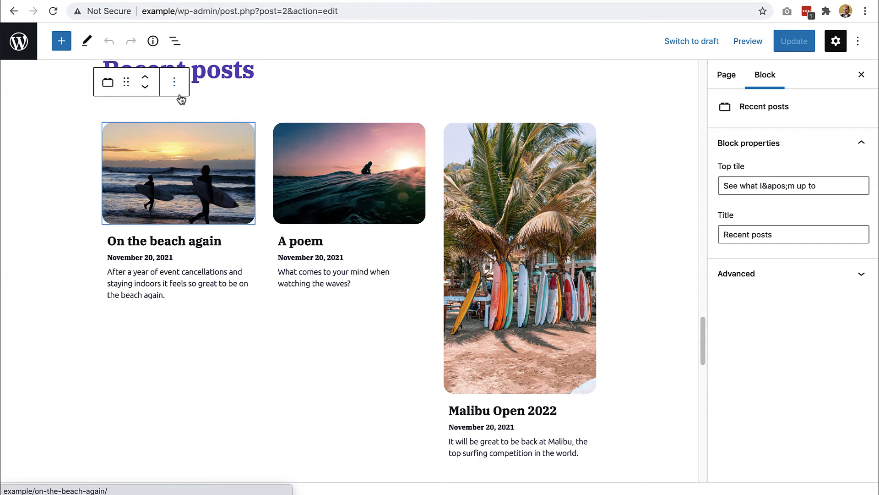
# - Leave the page editor and visit the live Surfing Joy site to examine the image proportions in its Recent posts section
pyautogui.click(18, 46)
pyautogui.moveTo(46, 33)
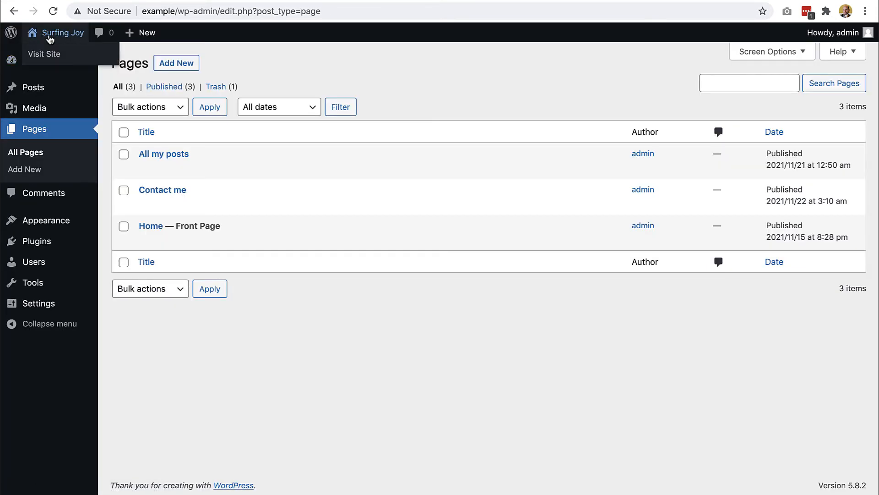
pyautogui.click(49, 55)
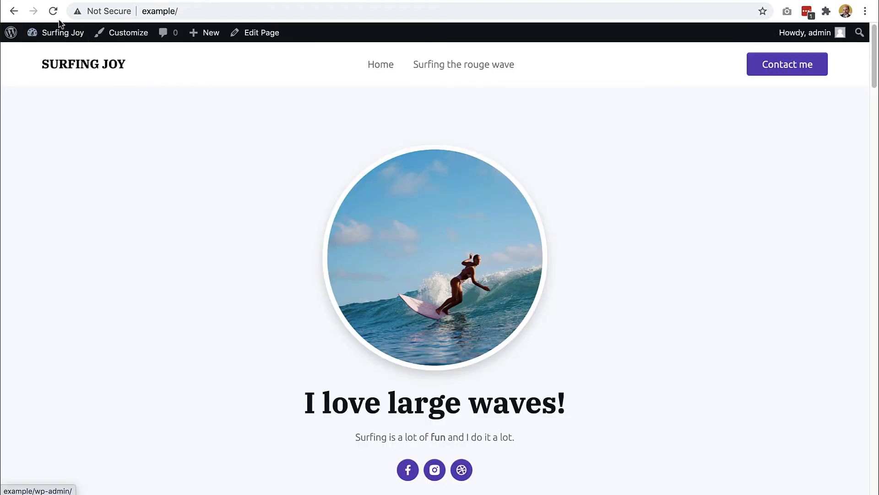
pyautogui.scroll(-15, 397, 257)
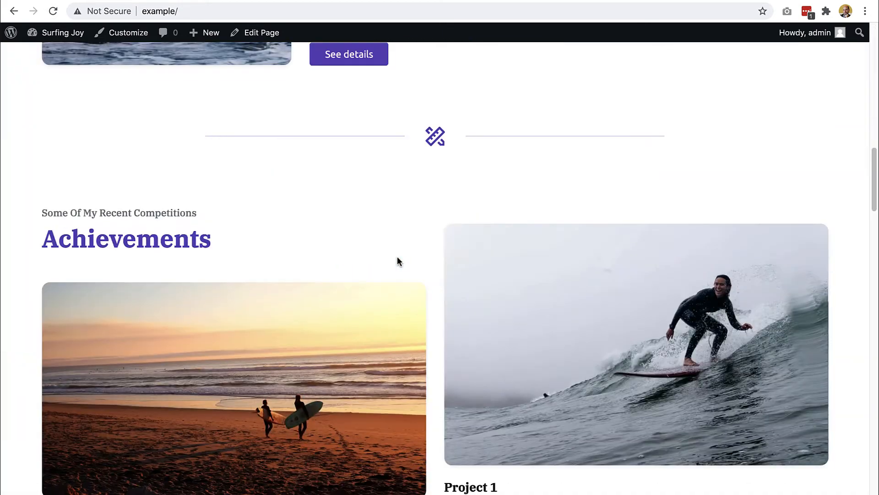
pyautogui.scroll(-15, 397, 260)
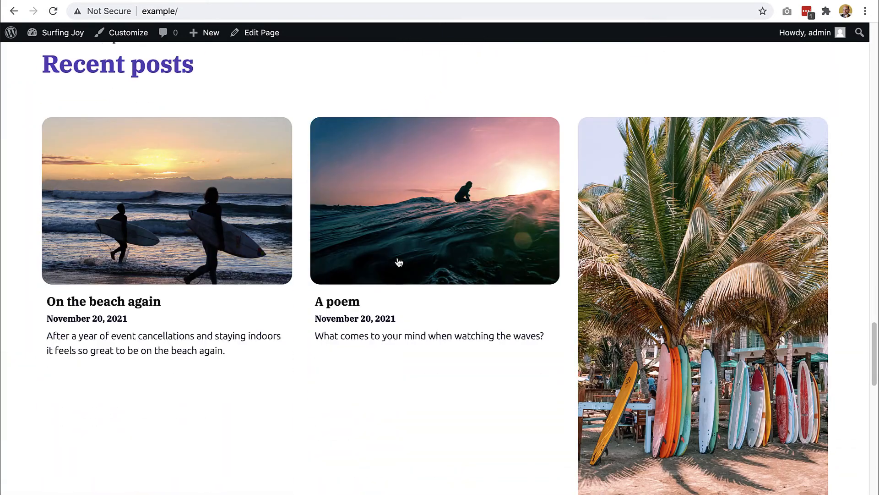
pyautogui.scroll(-5, 398, 259)
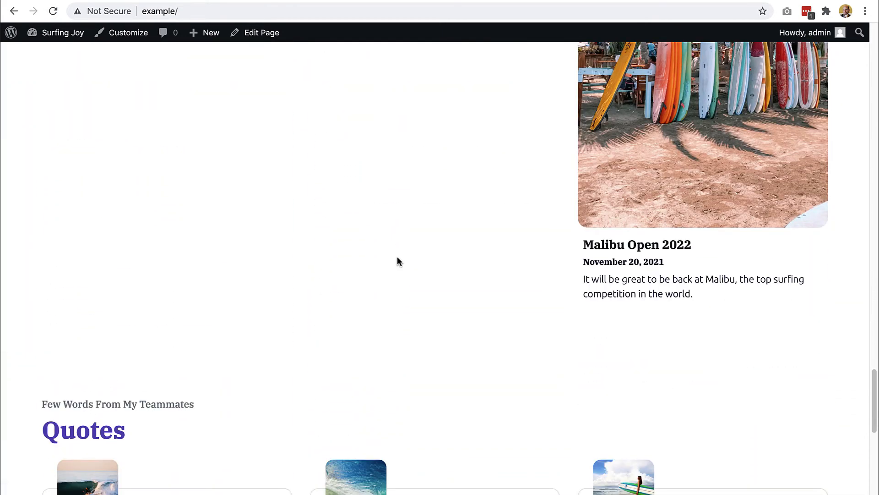
# - Switch to Pinegrow and set the posts.css file in the blocks folder to always copy to the theme (Yes)
pyautogui.scroll(5, 397, 258)
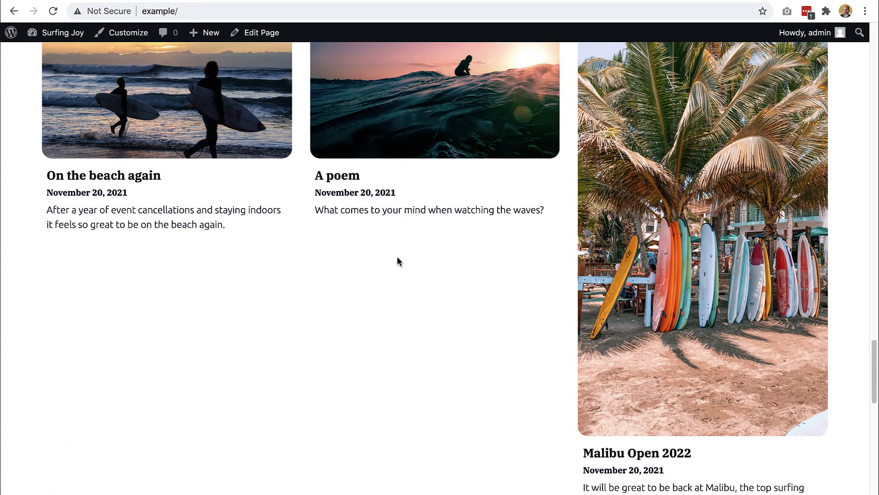
pyautogui.press('super+Tab')
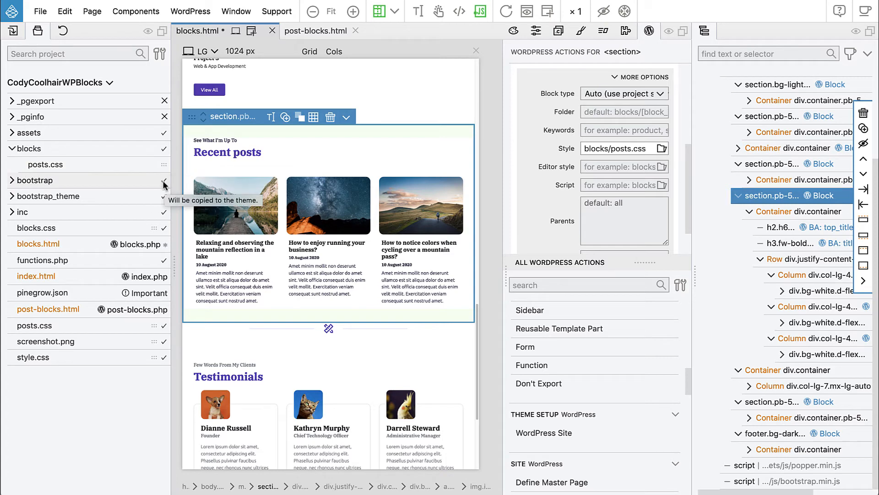
pyautogui.rightClick(156, 165)
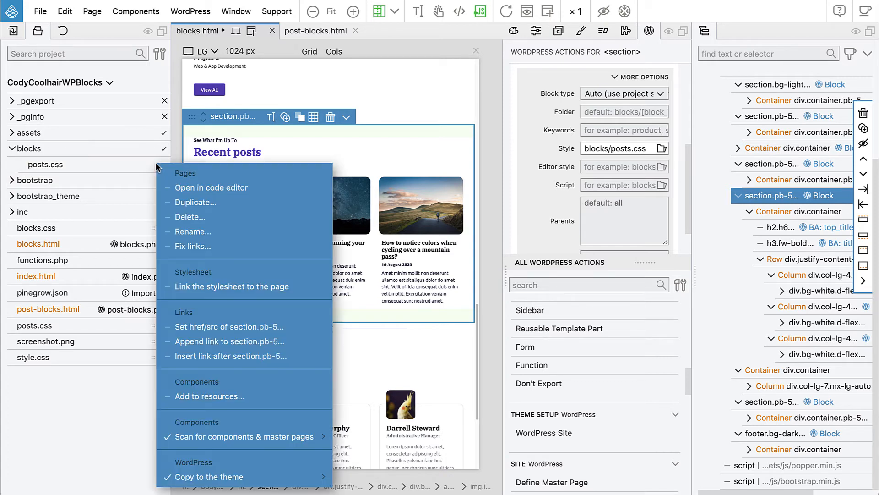
pyautogui.moveTo(254, 474)
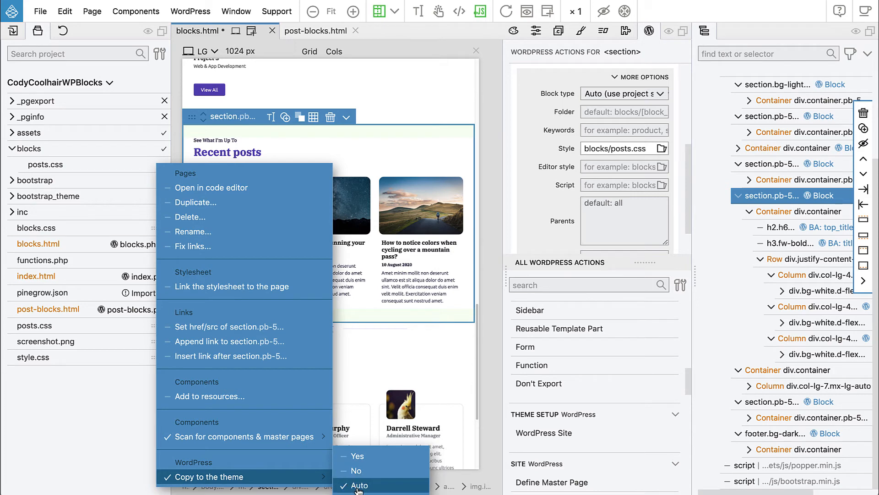
pyautogui.click(358, 456)
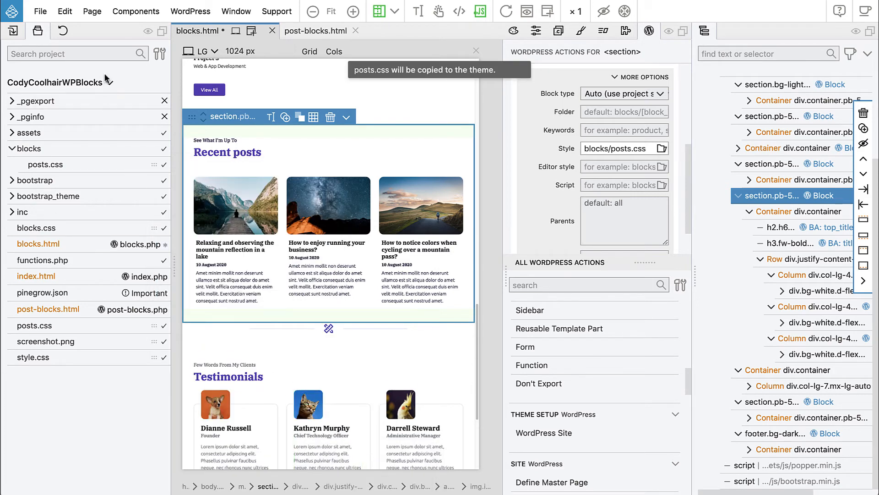
# - Export the WordPress theme, switch to the browser and reload the live site
pyautogui.click(188, 13)
pyautogui.click(193, 33)
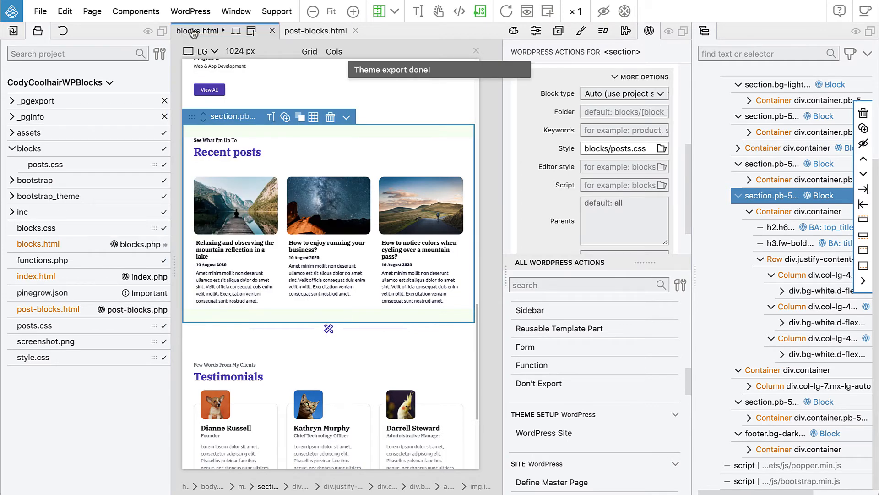
pyautogui.press('super+Tab')
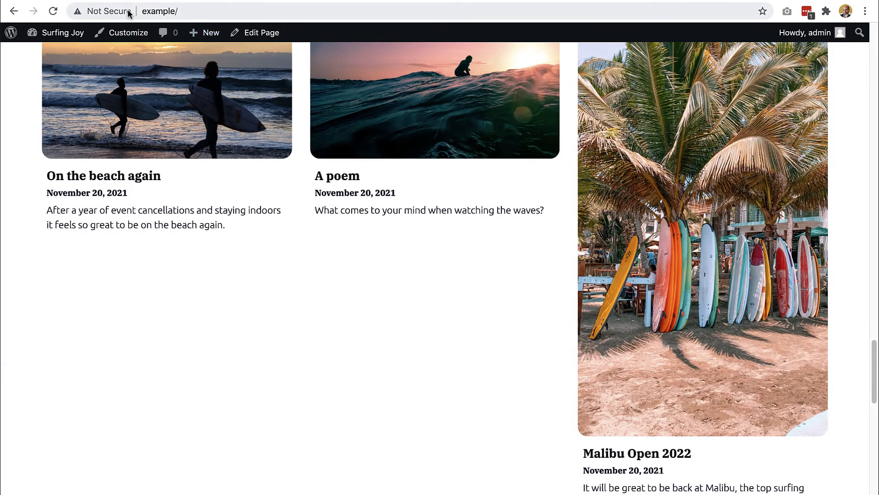
pyautogui.click(53, 12)
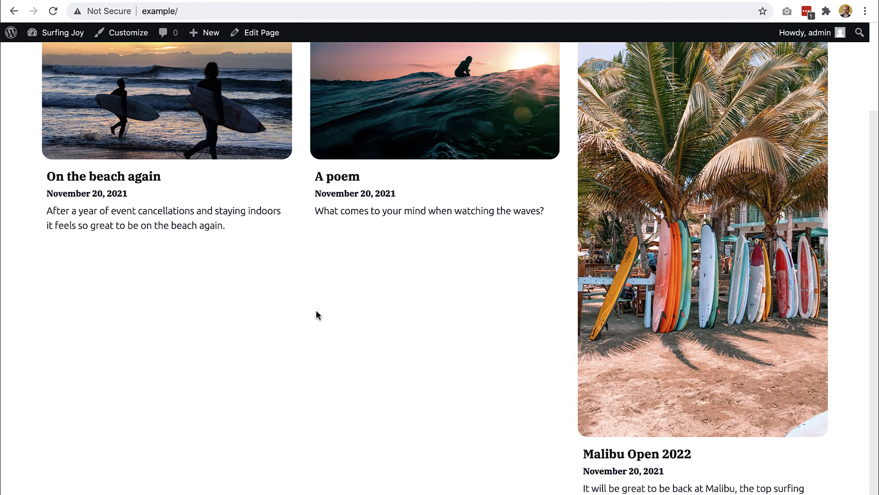
# - Save blocks.html in Pinegrow, reload the live site and examine the image proportions in the Recent posts section
pyautogui.press('super+Tab')
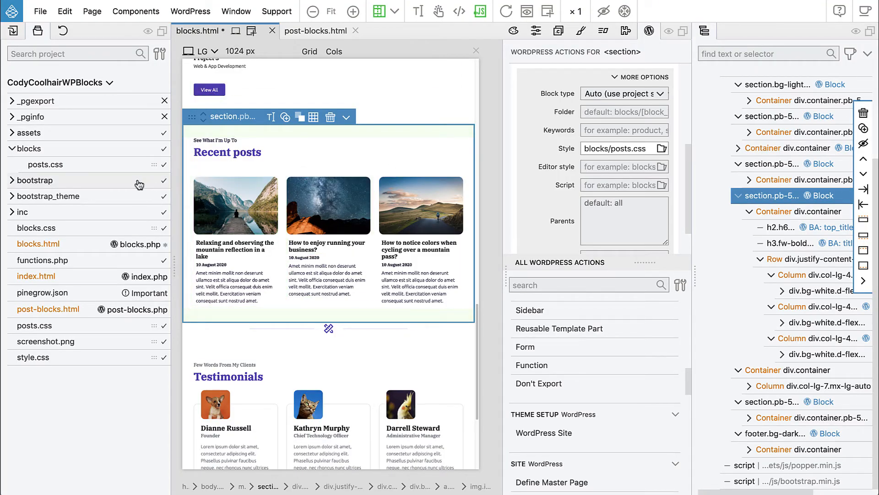
pyautogui.press('super+s')
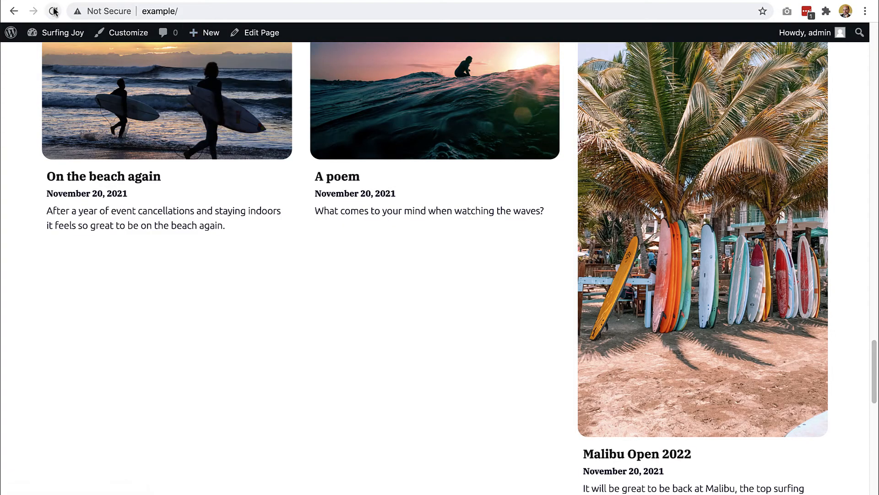
pyautogui.click(54, 11)
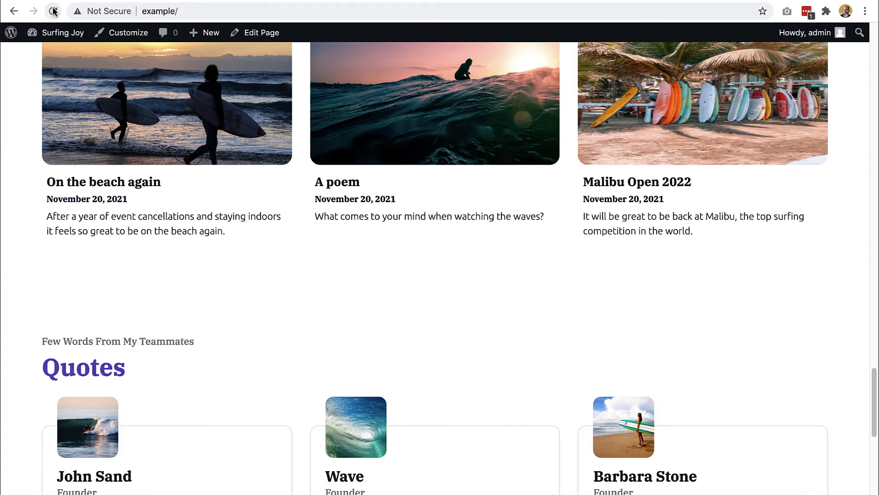
pyautogui.scroll(5, 309, 262)
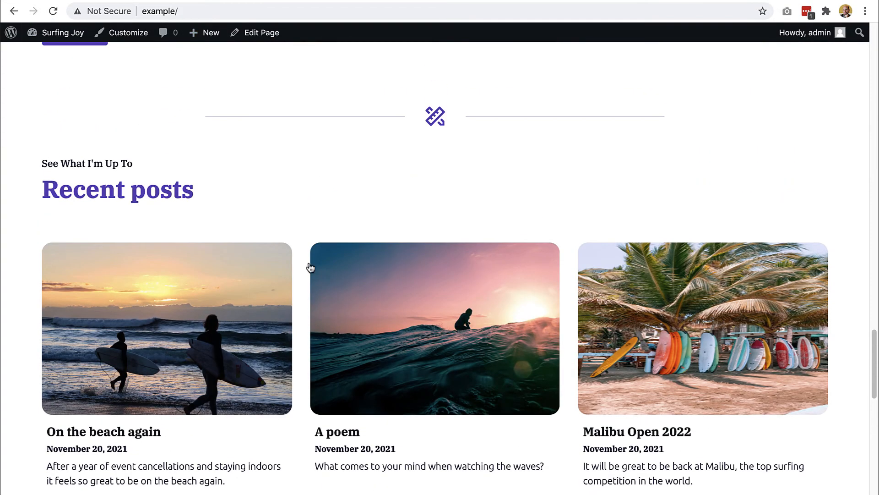
pyautogui.scroll(-2, 310, 266)
pyautogui.scroll(-3, 310, 266)
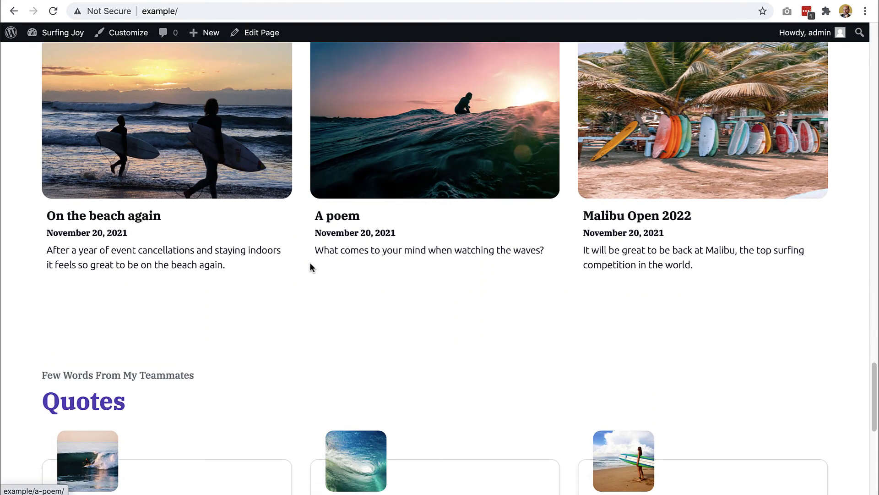
pyautogui.scroll(2, 310, 267)
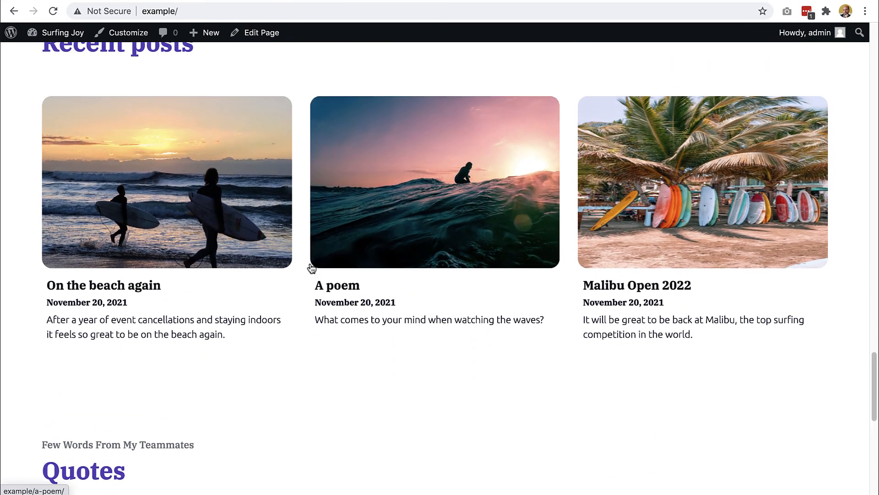
pyautogui.scroll(2, 311, 268)
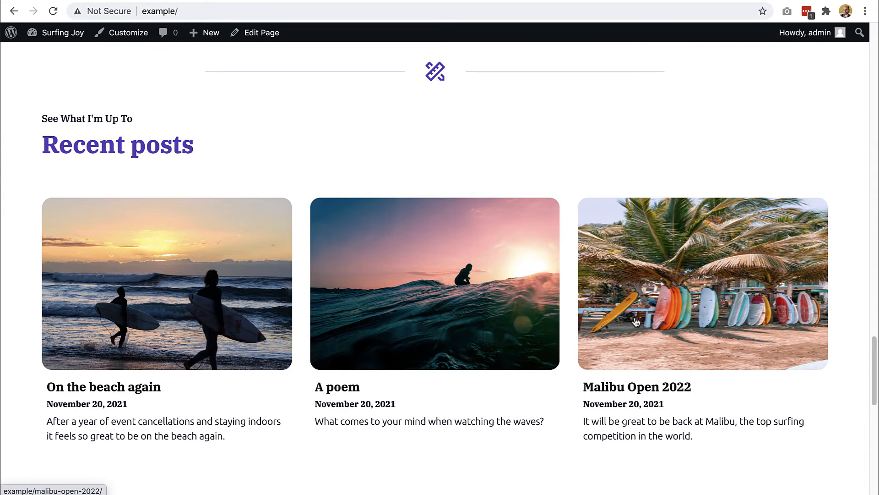
# - In Pinegrow, set Object fit to Cover in the post images' .post-image-aspect-ratio rule, save, and check the live Recent posts section
pyautogui.press('super+Tab')
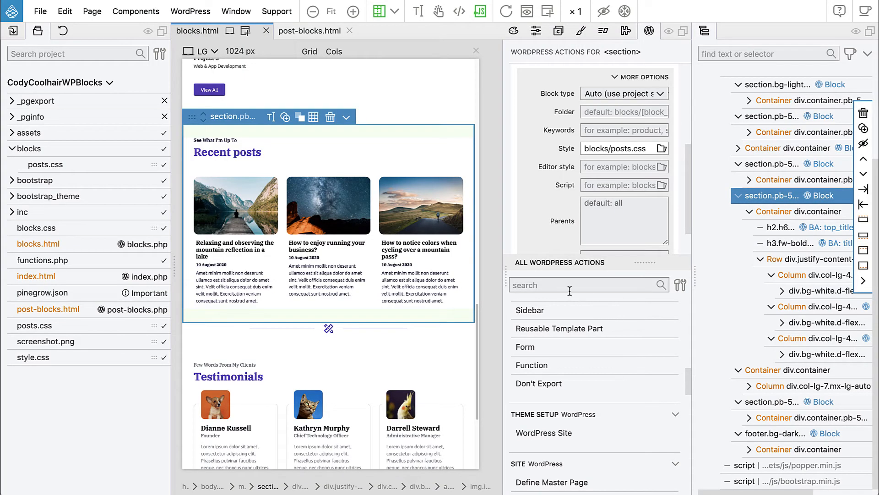
pyautogui.click(581, 30)
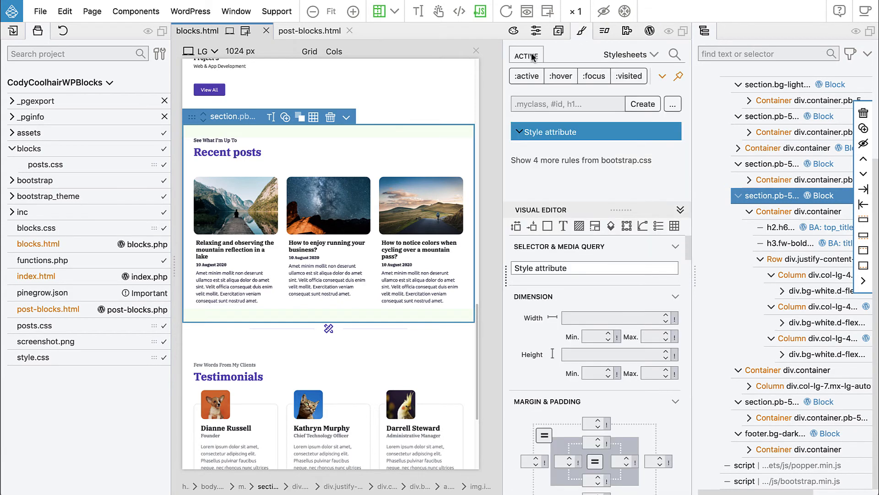
pyautogui.click(241, 212)
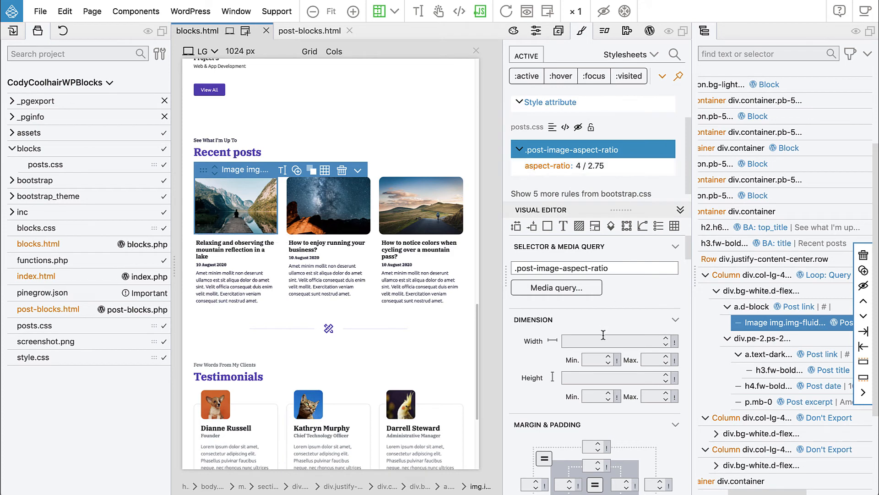
pyautogui.scroll(-5, 602, 335)
pyautogui.scroll(-8, 602, 335)
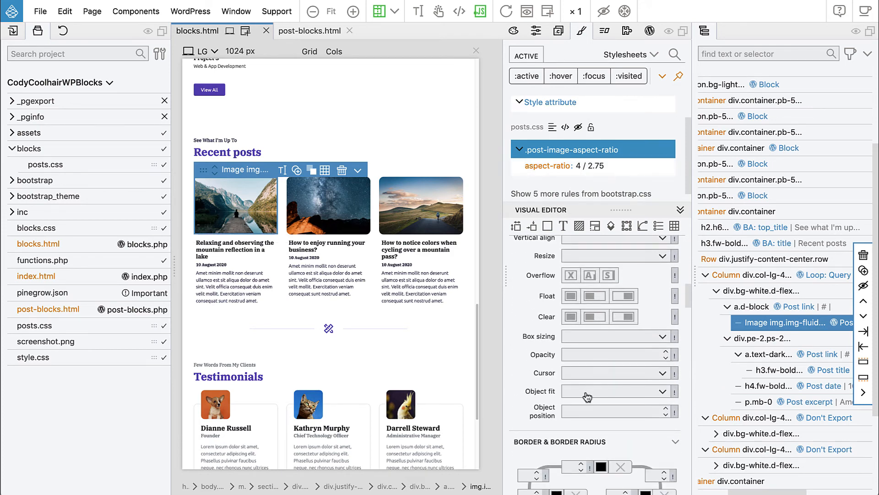
pyautogui.click(587, 392)
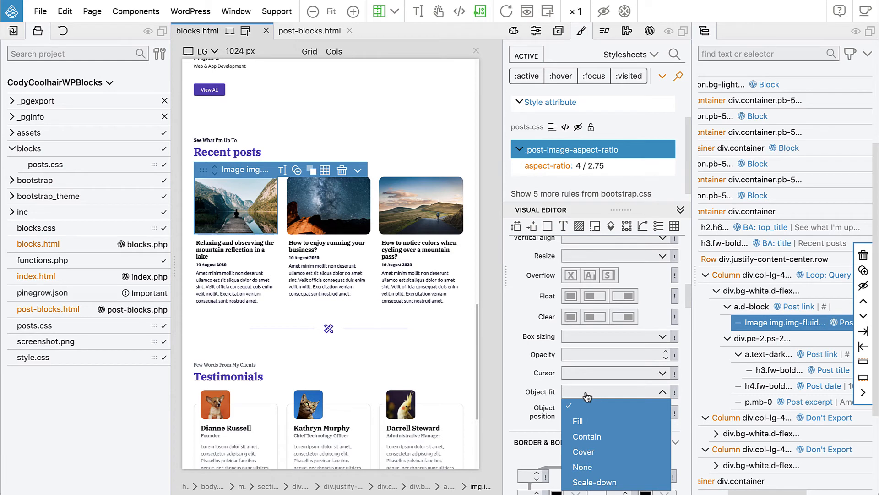
pyautogui.click(594, 450)
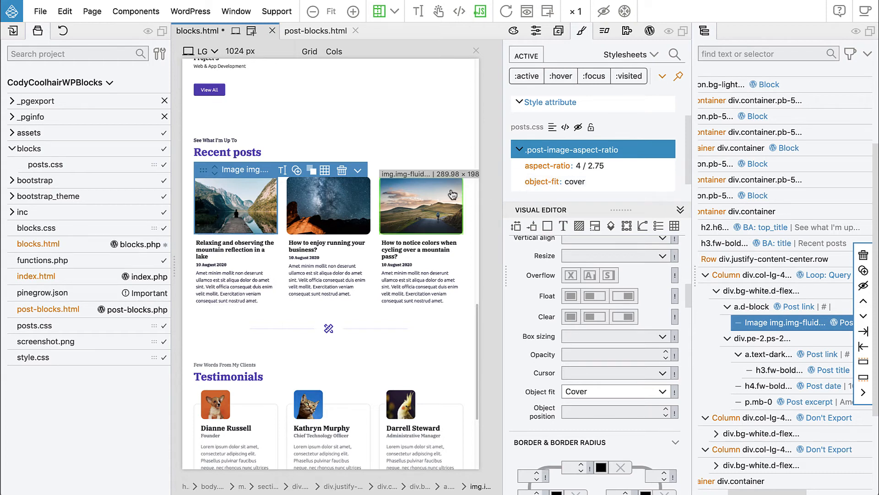
pyautogui.hotkey('ctrl', 's')
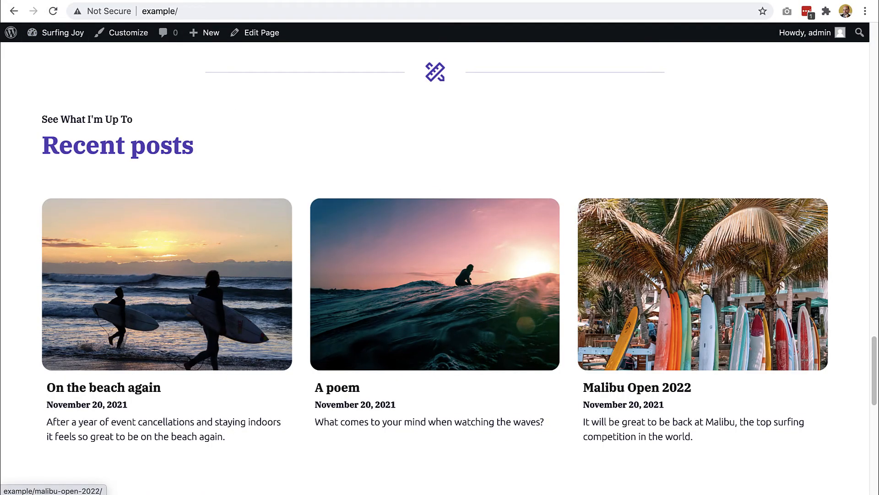
pyautogui.scroll(-3, 704, 285)
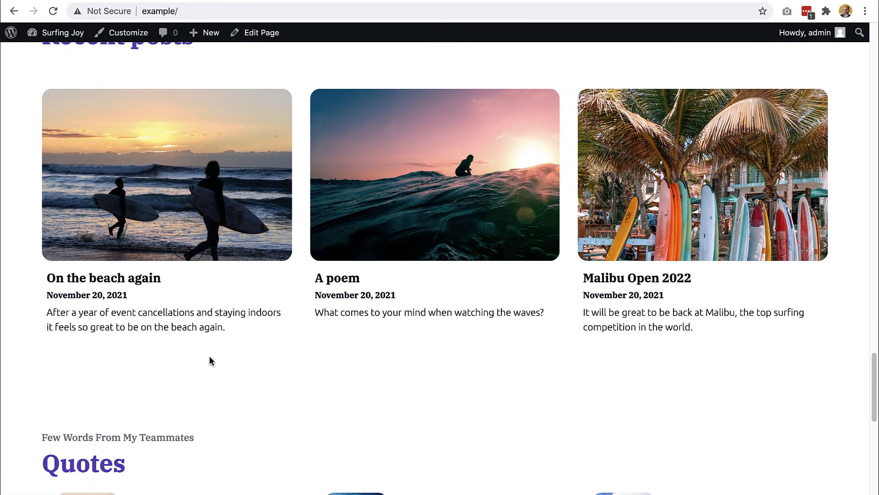
# - In Pinegrow, copy the projects section's View All button div into the Recent posts container, directly below the posts row
pyautogui.press('super+Tab')
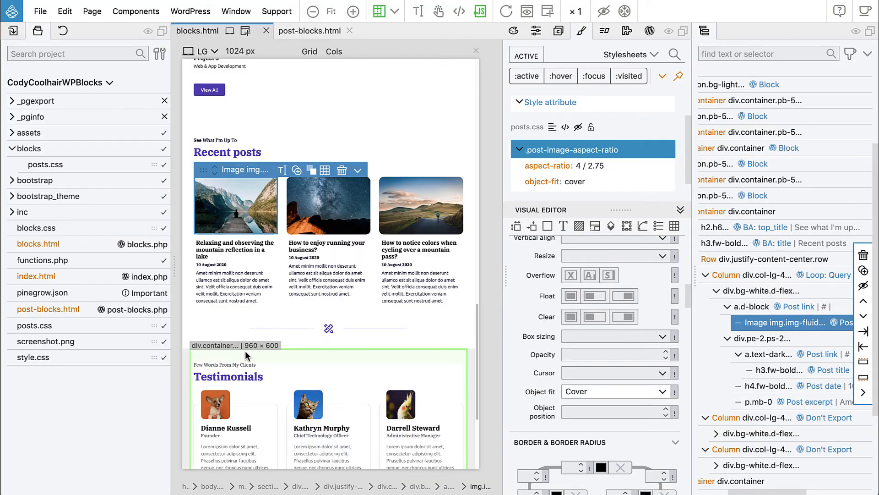
pyautogui.scroll(2, 246, 351)
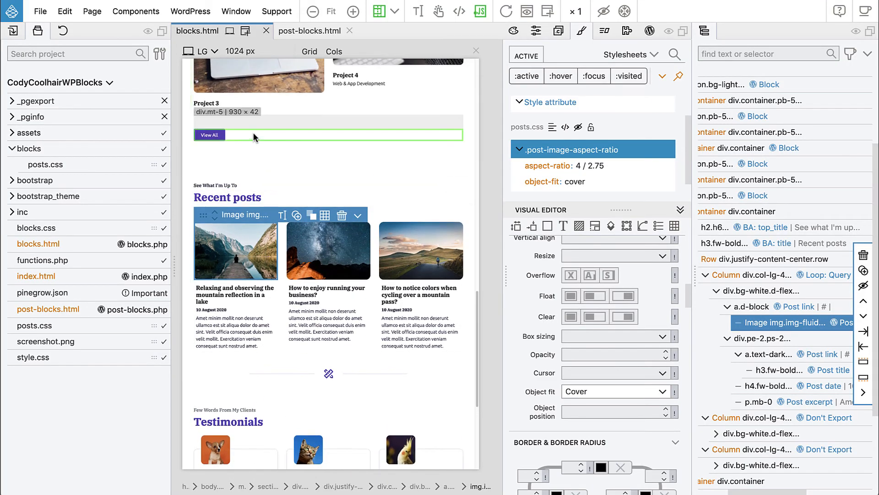
pyautogui.click(252, 134)
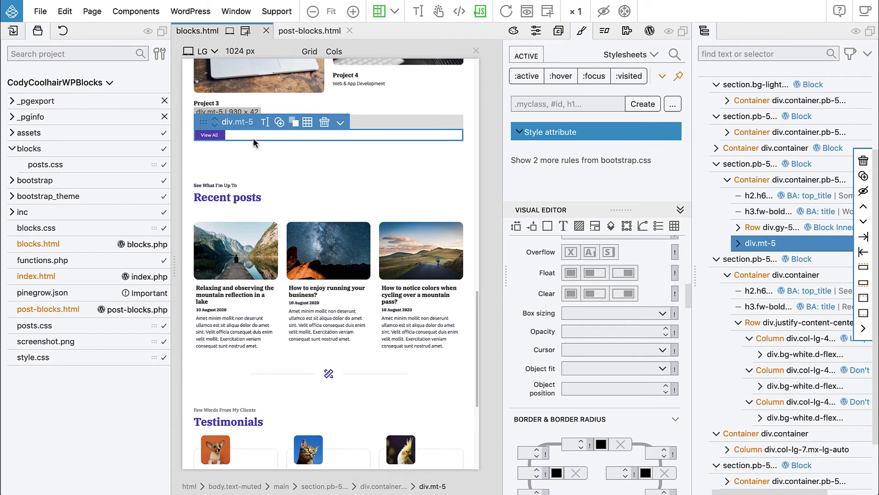
pyautogui.moveTo(205, 122)
pyautogui.mouseDown()
pyautogui.moveTo(250, 255)
pyautogui.moveTo(251, 362)
pyautogui.mouseUp()
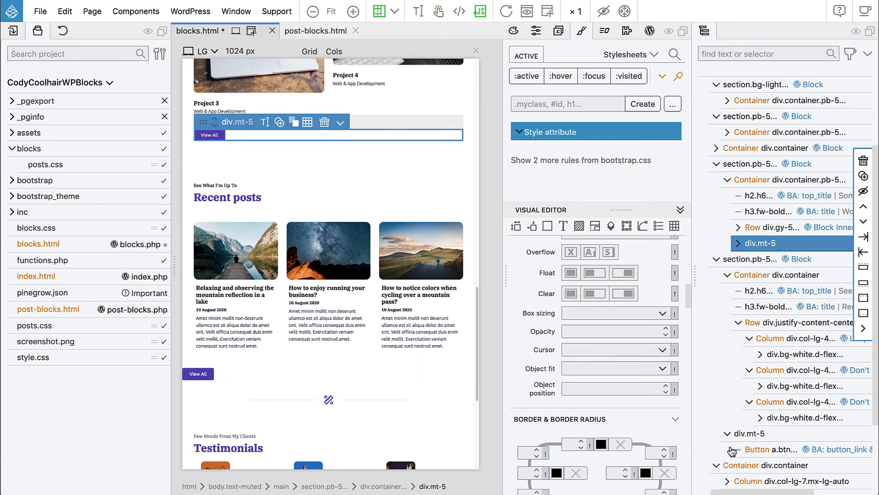
pyautogui.click(738, 325)
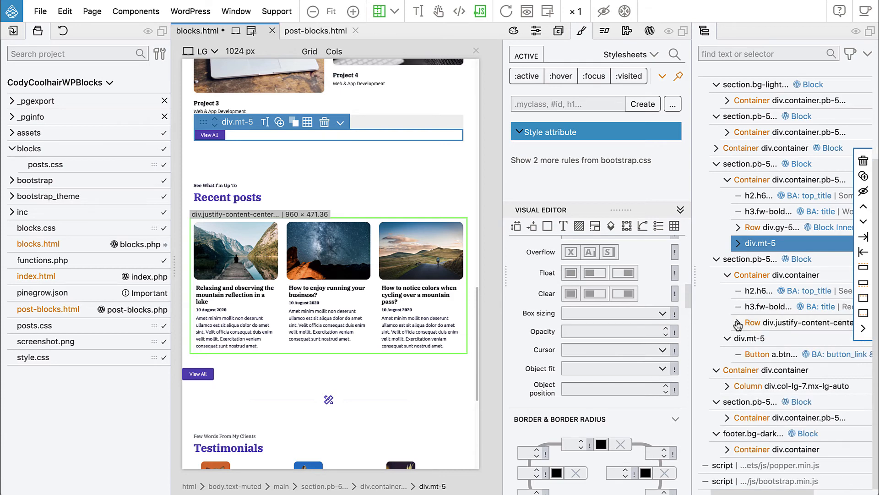
pyautogui.moveTo(739, 340); pyautogui.dragTo(749, 343)
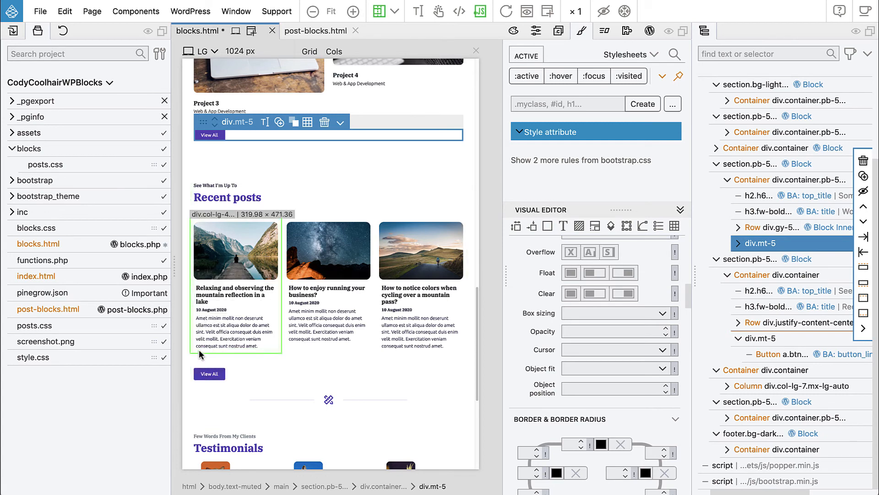
# - Turn display helpers off and set the XS top margin of the View All button div in Recent posts to 3
pyautogui.click(256, 371)
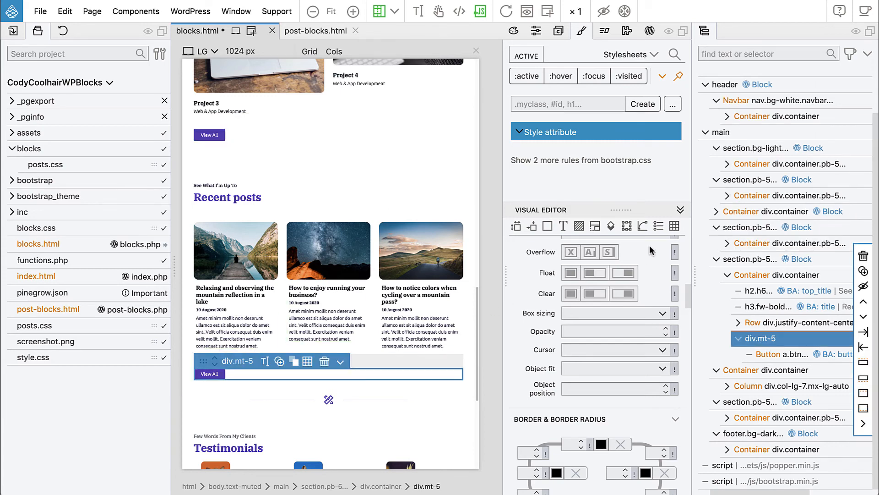
pyautogui.scroll(10, 644, 289)
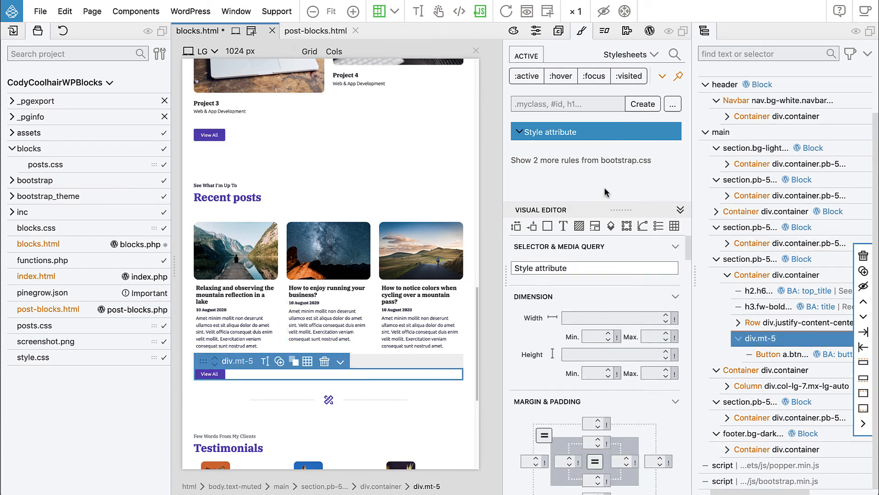
pyautogui.click(536, 31)
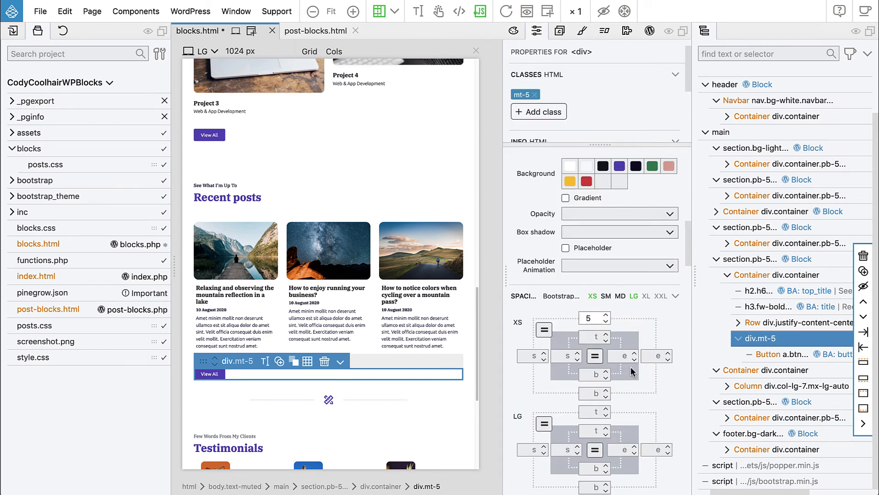
pyautogui.scroll(-1, 647, 381)
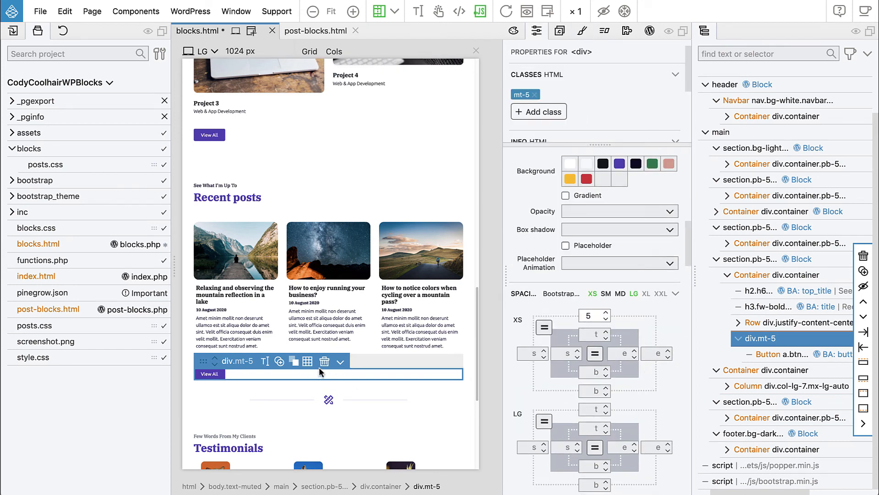
pyautogui.click(379, 11)
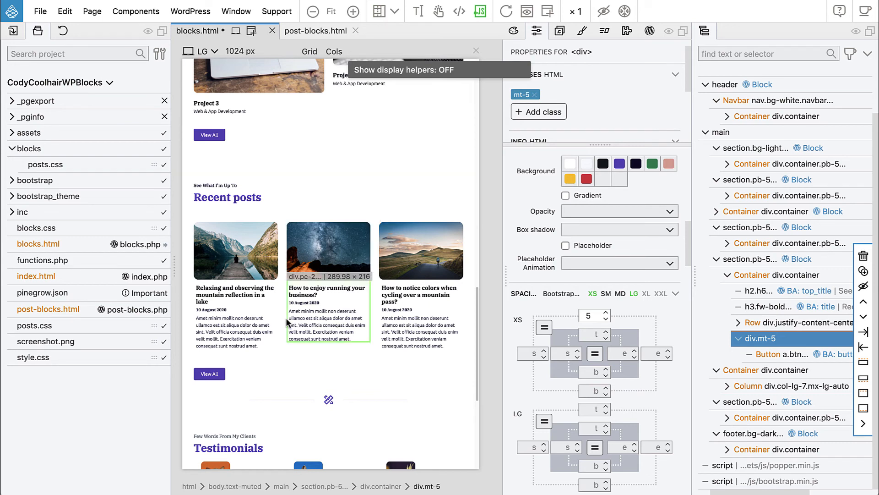
pyautogui.click(594, 318)
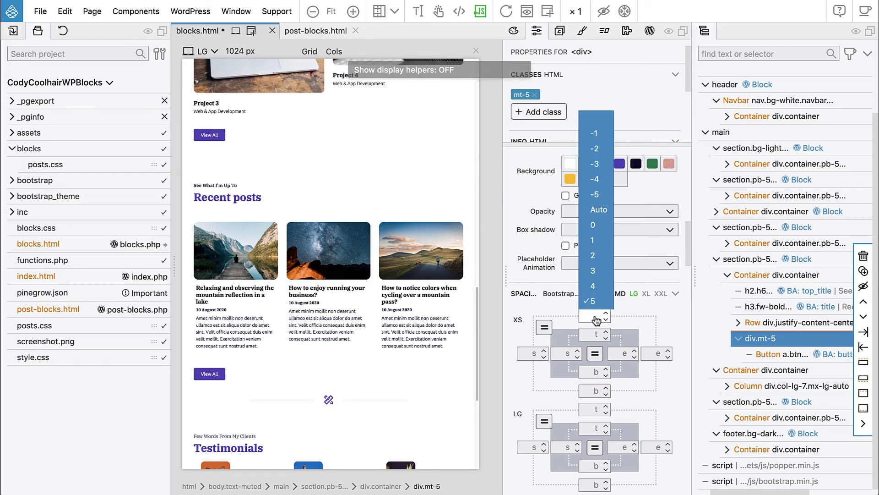
pyautogui.click(600, 271)
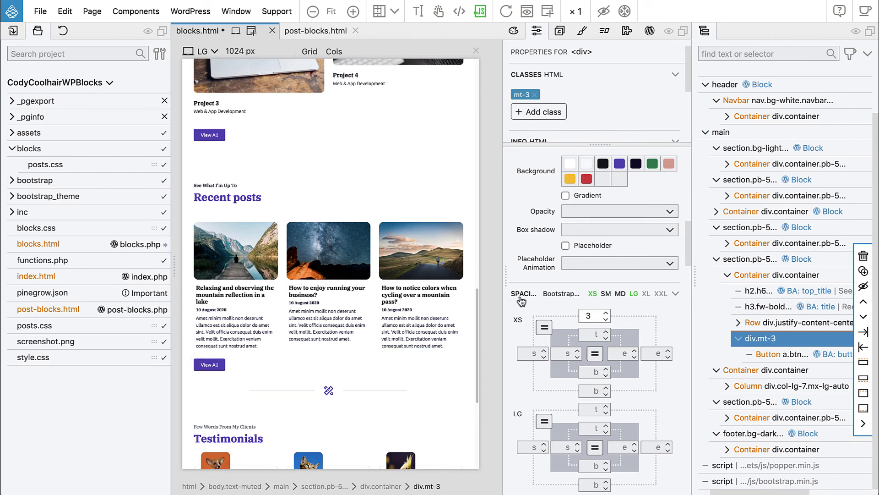
# - Centre the text alignment of the Recent posts View All button div at the XS breakpoint
pyautogui.scroll(-1, 619, 285)
pyautogui.scroll(5, 619, 285)
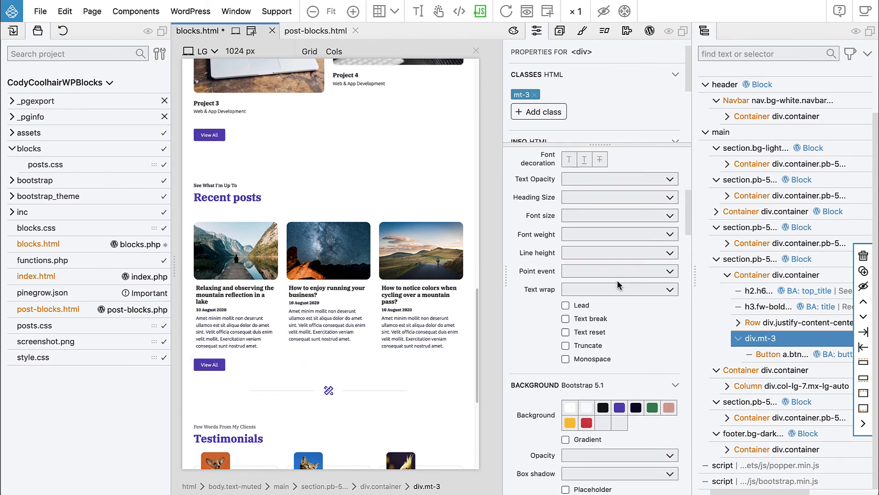
pyautogui.scroll(-15, 620, 286)
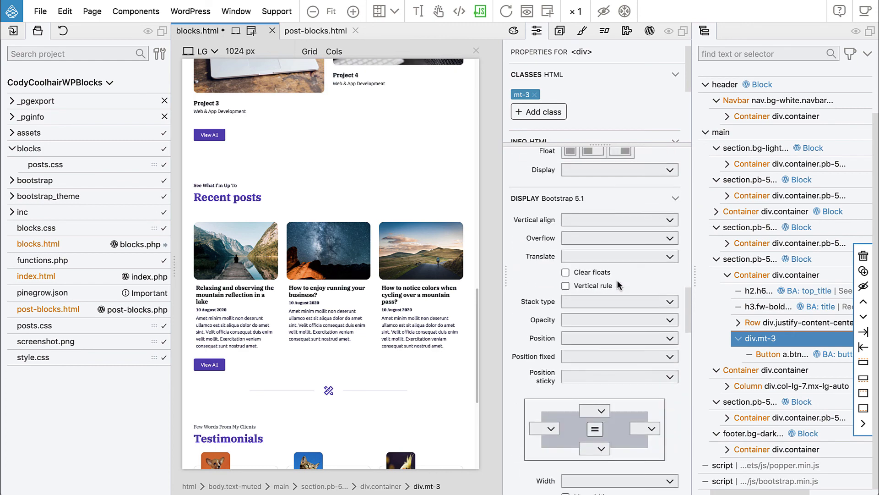
pyautogui.moveTo(689, 318); pyautogui.dragTo(681, 292)
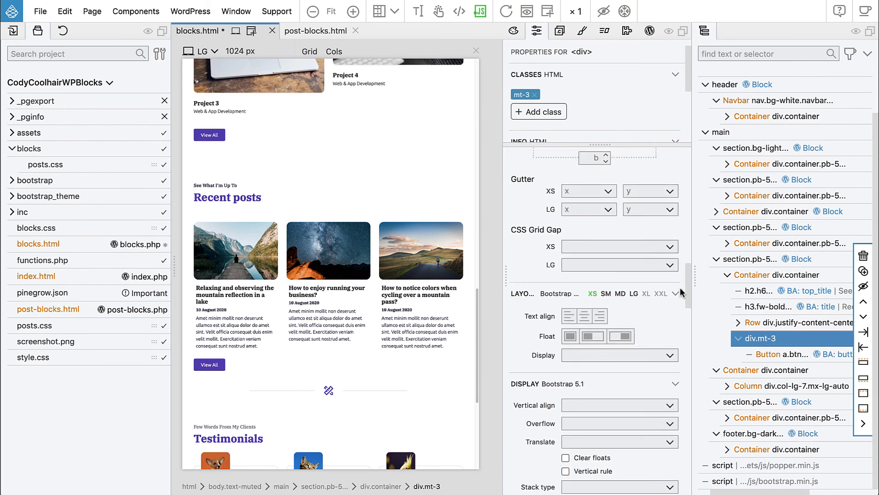
pyautogui.click(586, 316)
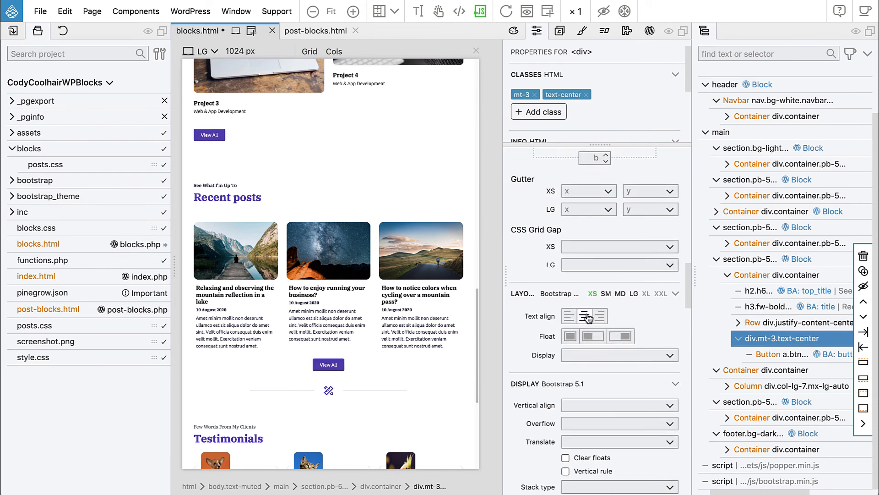
# - Examine the WordPress block attributes of the View All button in the Recent posts section
pyautogui.click(336, 366)
pyautogui.click(650, 32)
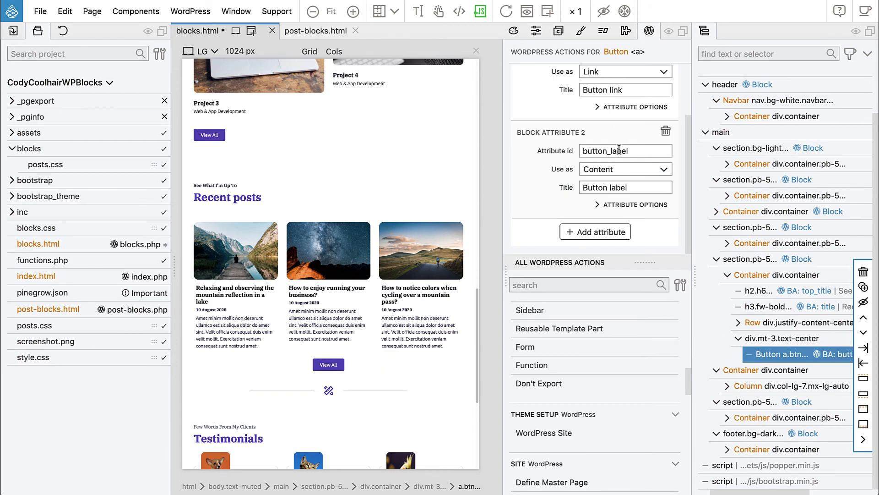
pyautogui.scroll(3, 618, 150)
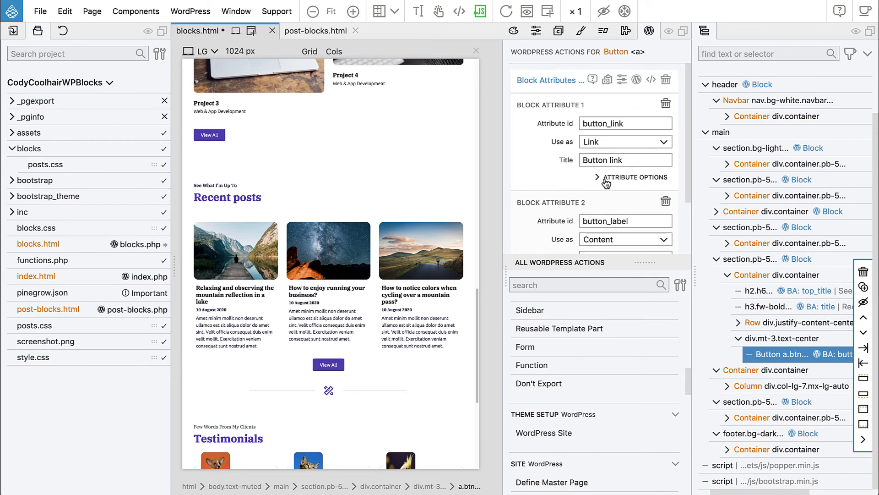
pyautogui.scroll(-1, 607, 178)
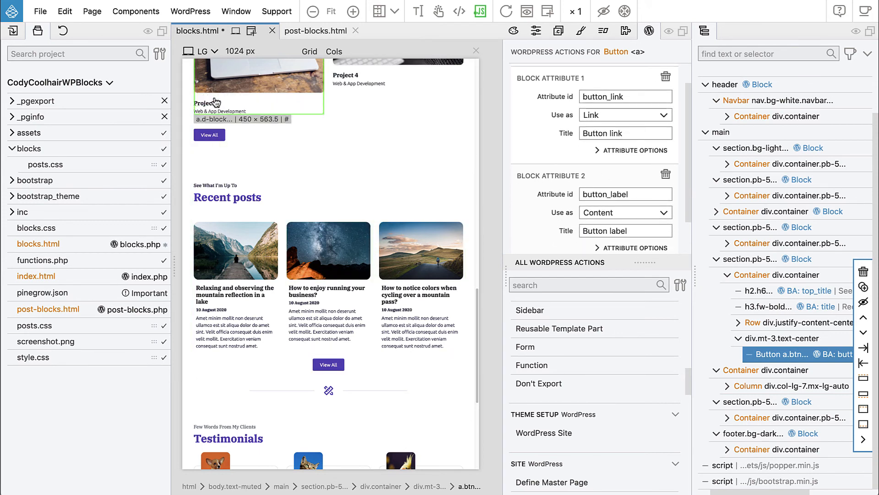
# - Save blocks.html with the theme export, reload the live site in the browser and check the View All button under Recent posts
pyautogui.press('super+s')
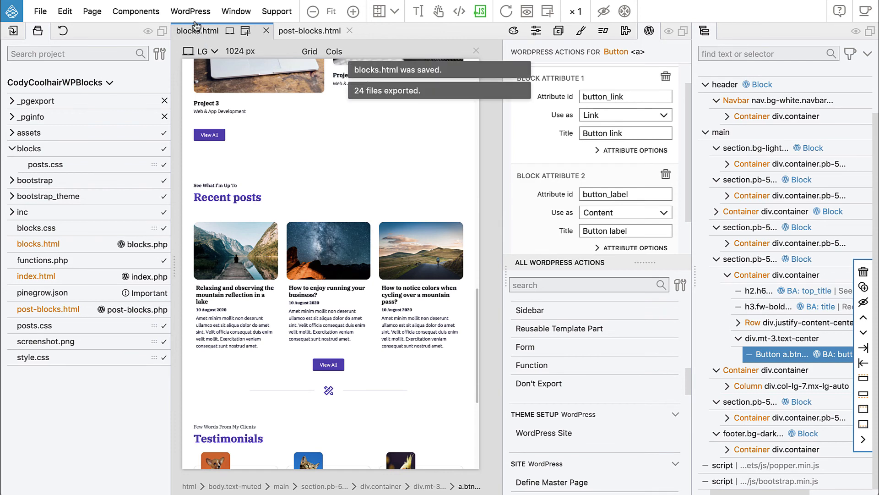
pyautogui.click(190, 11)
pyautogui.click(201, 33)
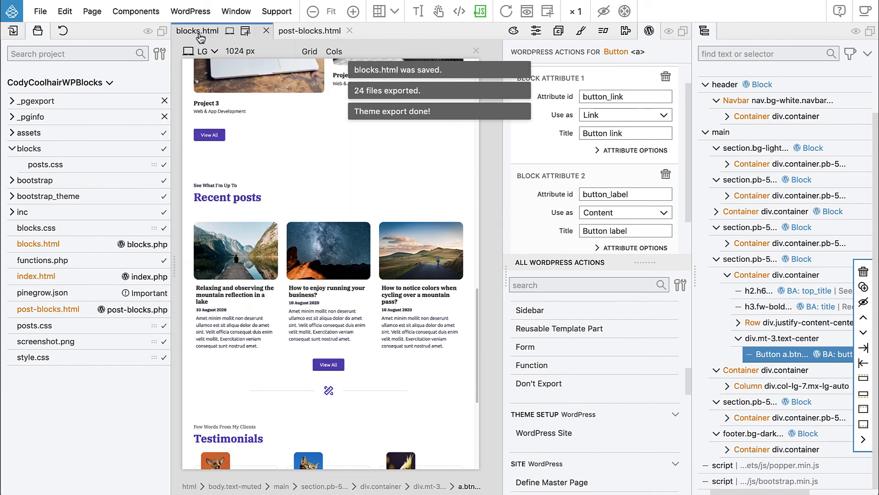
pyautogui.press('super+Tab')
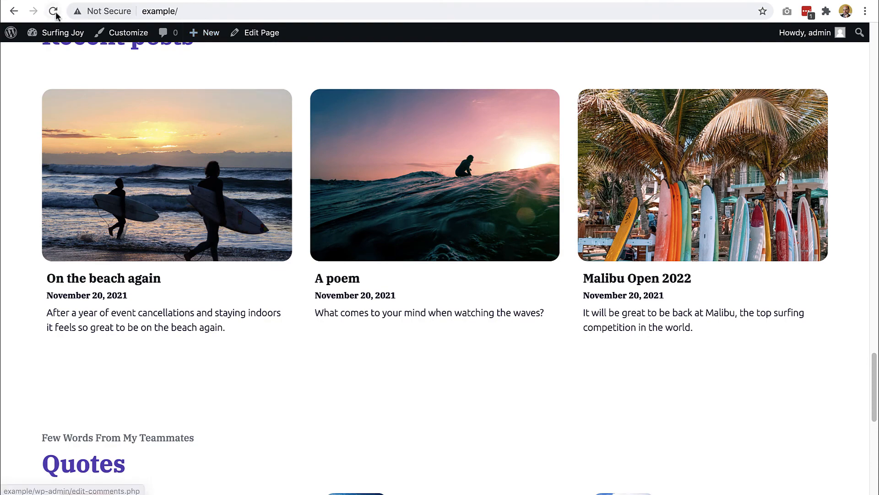
pyautogui.click(54, 13)
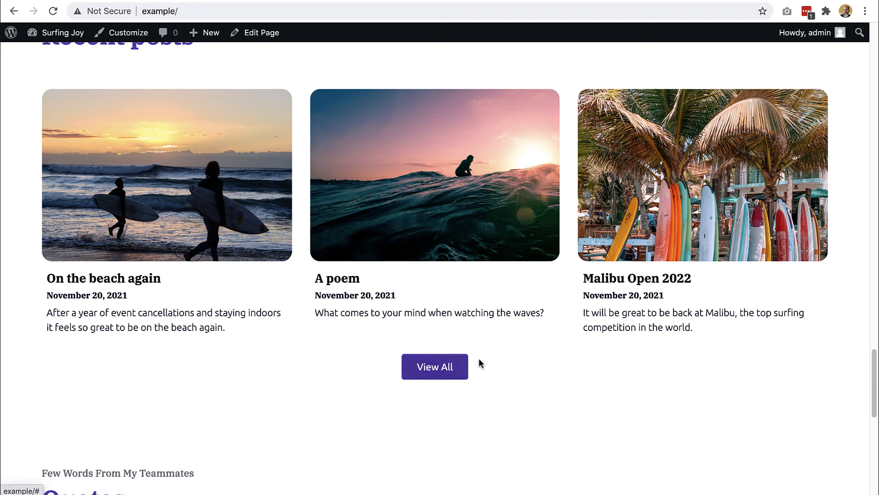
pyautogui.scroll(2, 444, 371)
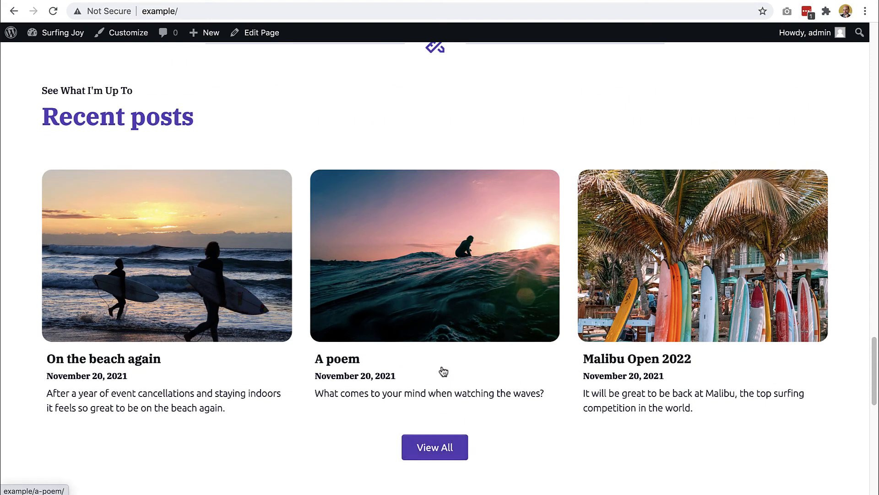
pyautogui.scroll(-3, 443, 371)
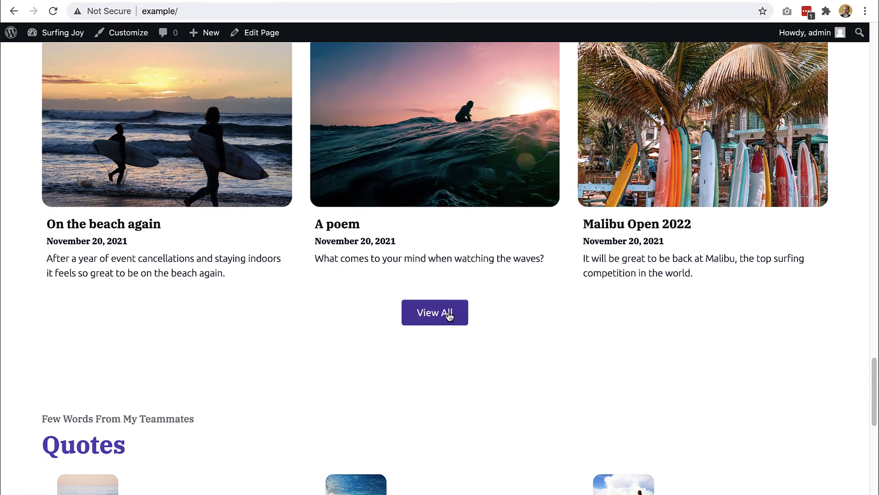
# - In Pinegrow, set the XS top margin of the Recent posts View All button div to 5 and save blocks.html
pyautogui.press('super+Tab')
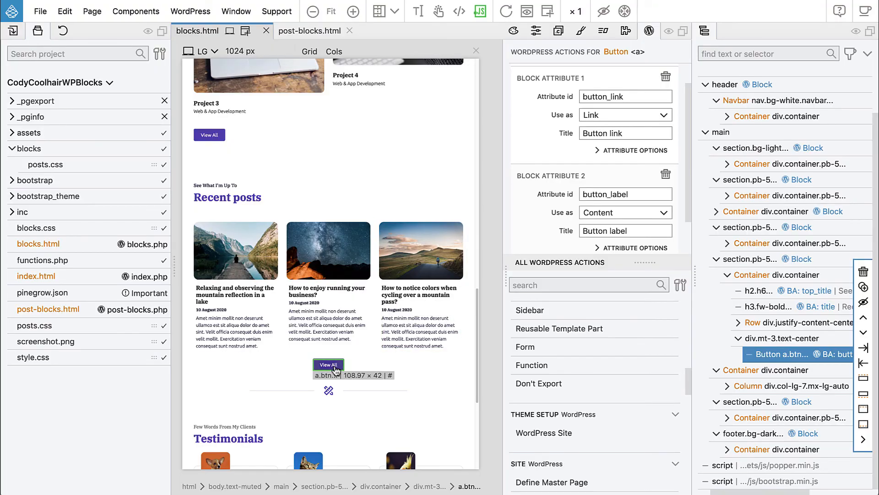
pyautogui.click(349, 364)
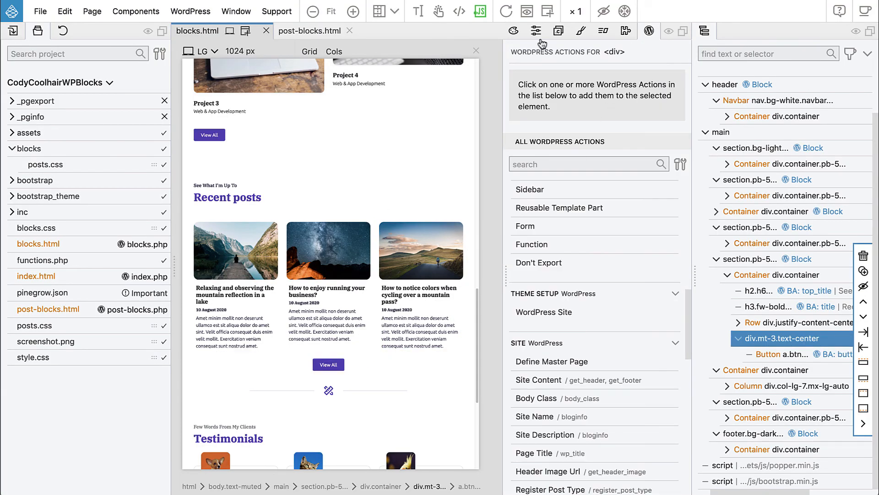
pyautogui.click(535, 35)
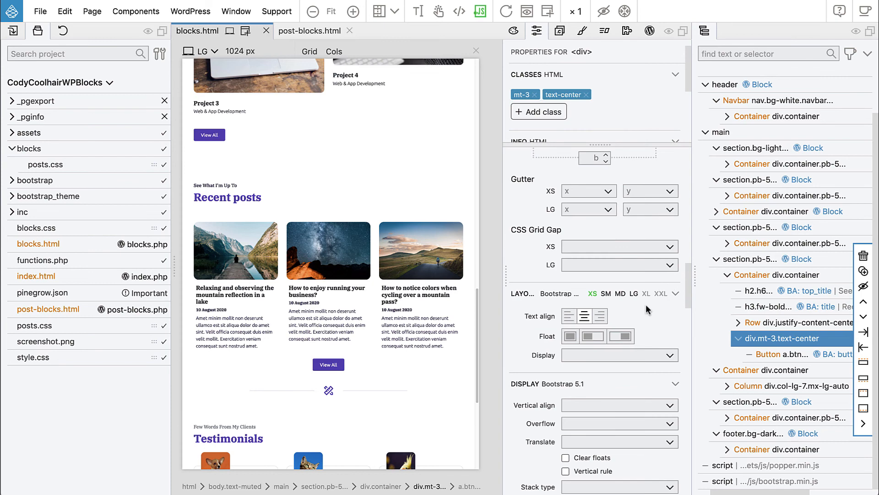
pyautogui.scroll(5, 647, 310)
pyautogui.click(594, 202)
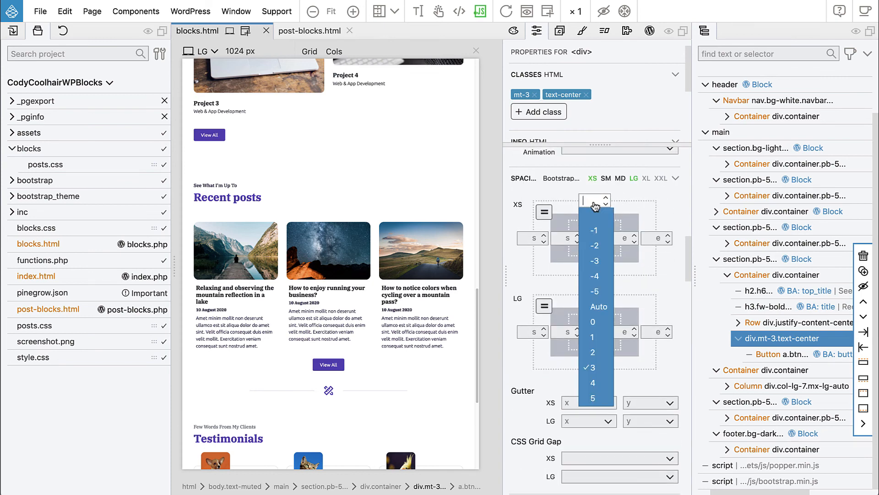
pyautogui.click(595, 382)
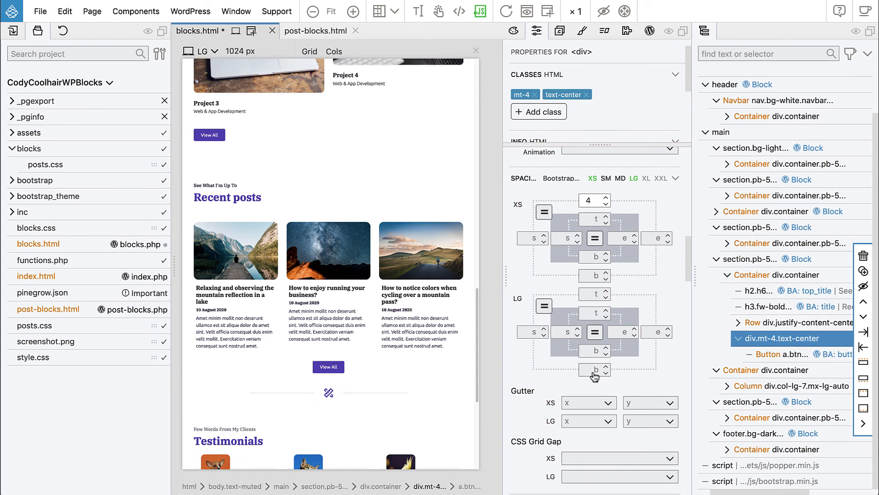
pyautogui.click(594, 202)
pyautogui.click(595, 399)
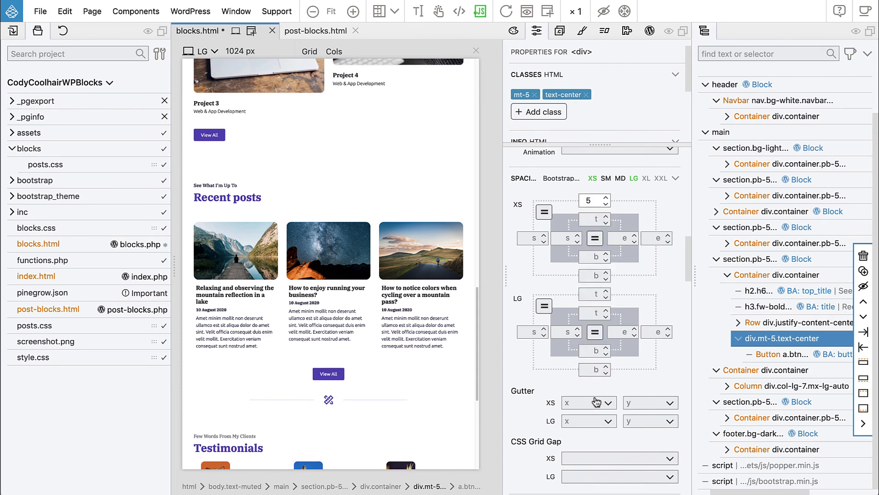
pyautogui.hotkey('ctrl', 's')
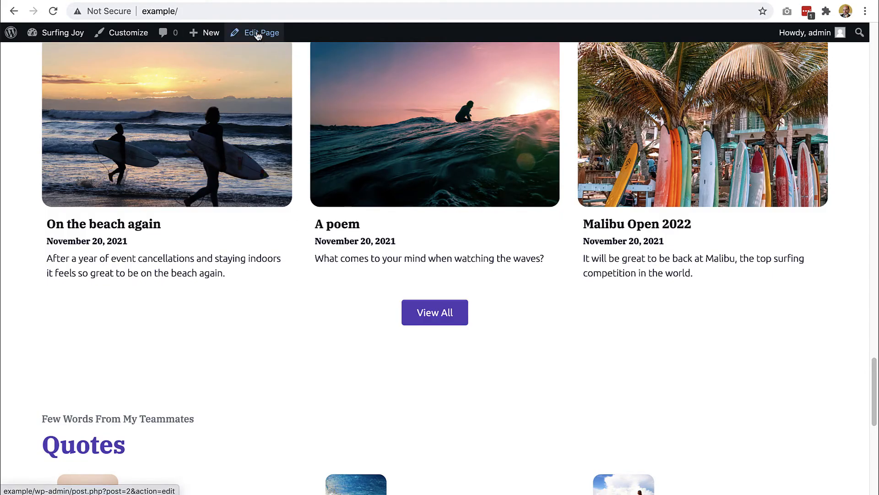
# - In the browser, open the Home page for editing and insert a Divider block between the Recent posts and Quotes sections
pyautogui.click(259, 34)
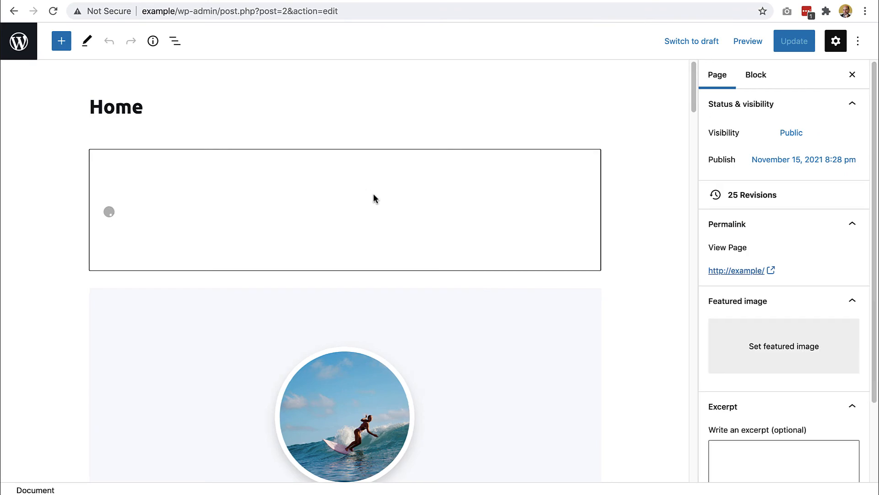
pyautogui.scroll(-15, 375, 198)
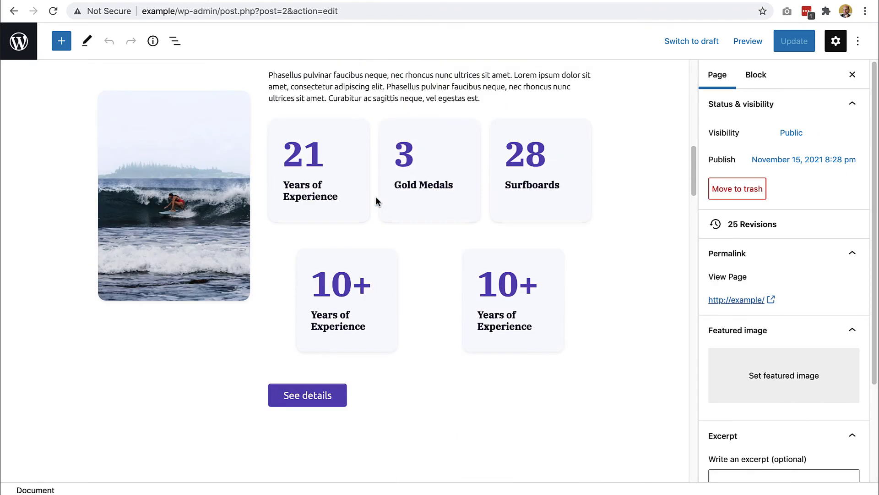
pyautogui.scroll(-15, 375, 198)
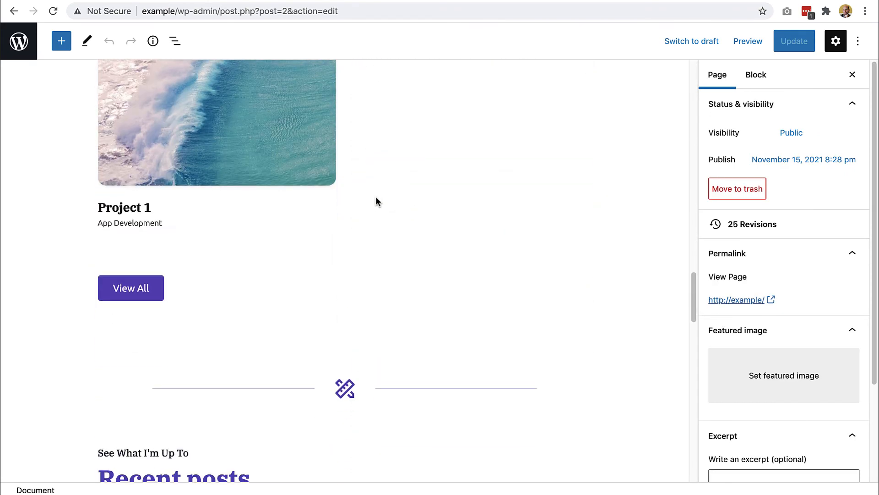
pyautogui.scroll(-5, 376, 198)
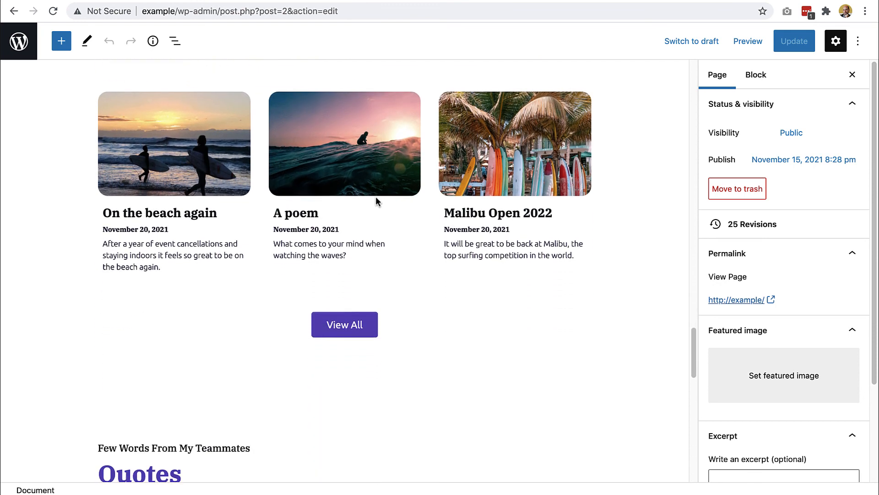
pyautogui.click(61, 40)
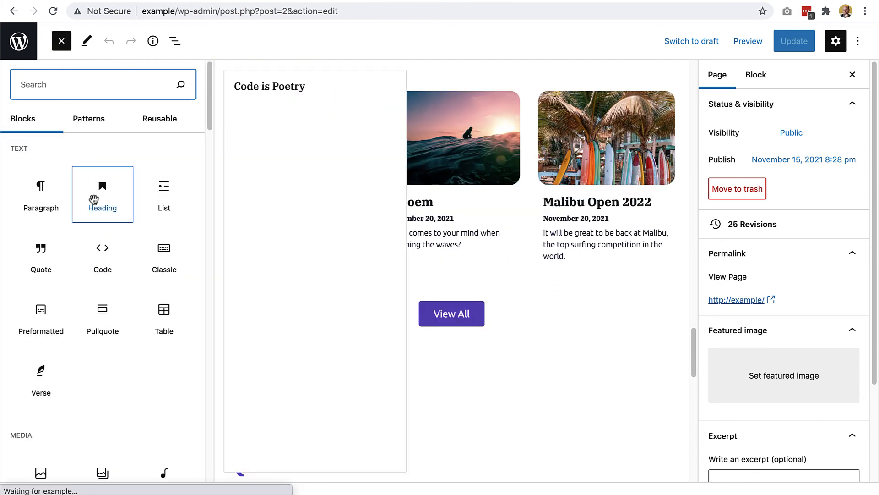
pyautogui.scroll(-2, 92, 215)
pyautogui.scroll(-15, 89, 224)
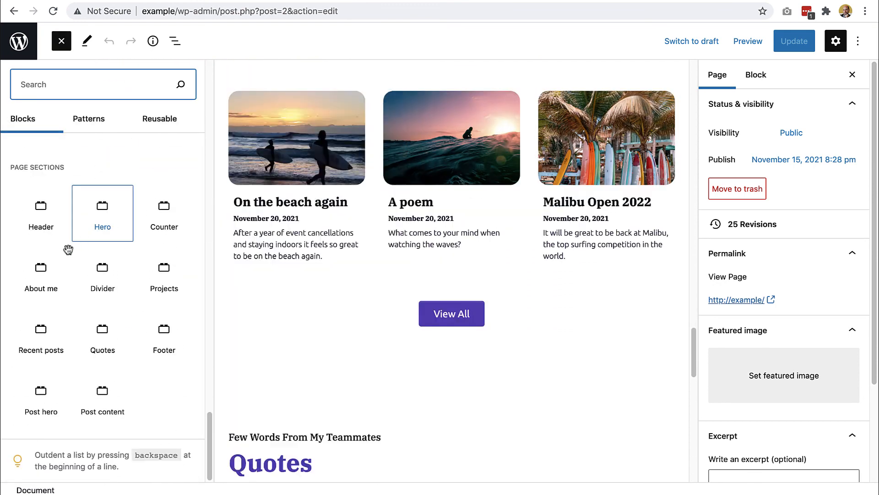
pyautogui.moveTo(98, 280); pyautogui.dragTo(384, 387)
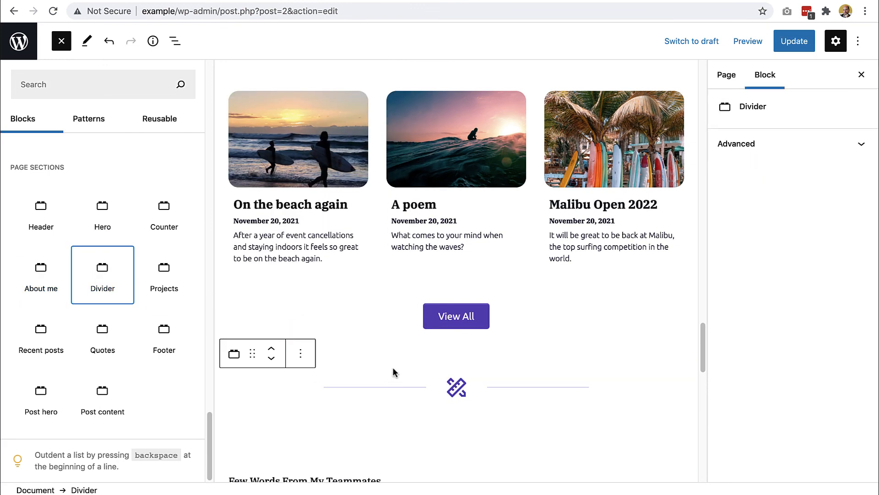
# - Select the Recent posts block on the Home page and set its top title to "Follow my journey"
pyautogui.click(528, 319)
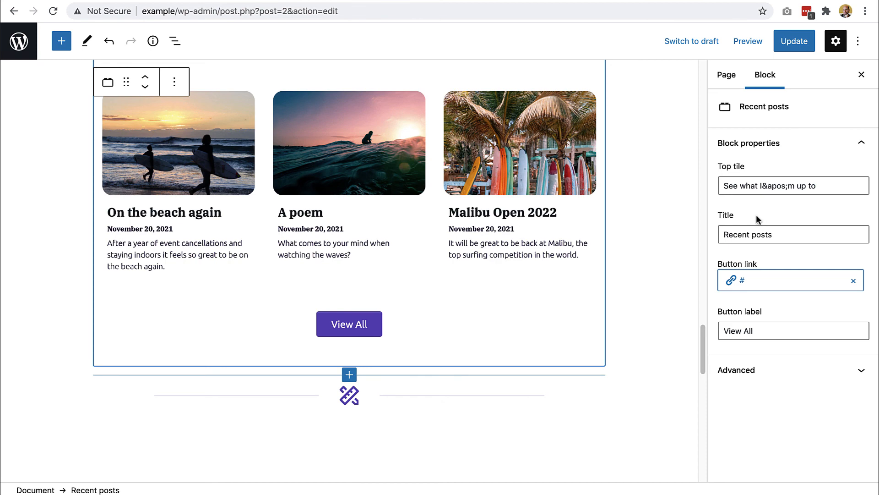
pyautogui.scroll(6, 531, 246)
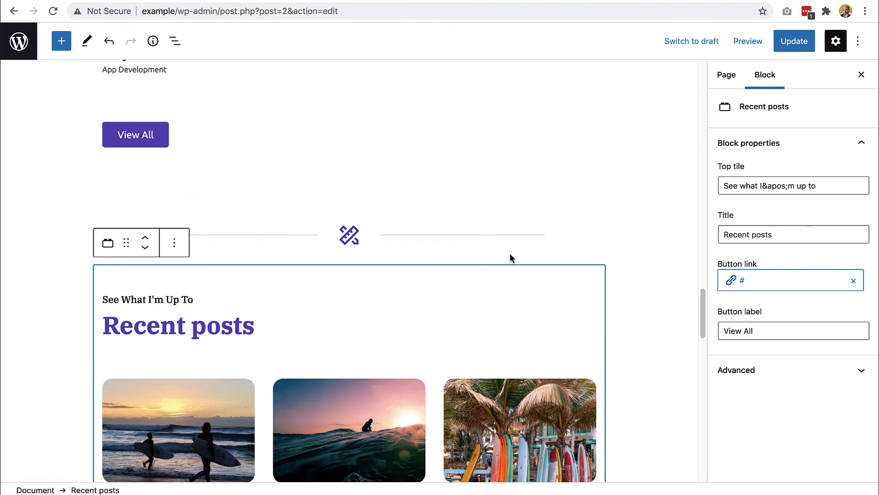
pyautogui.scroll(-1, 510, 255)
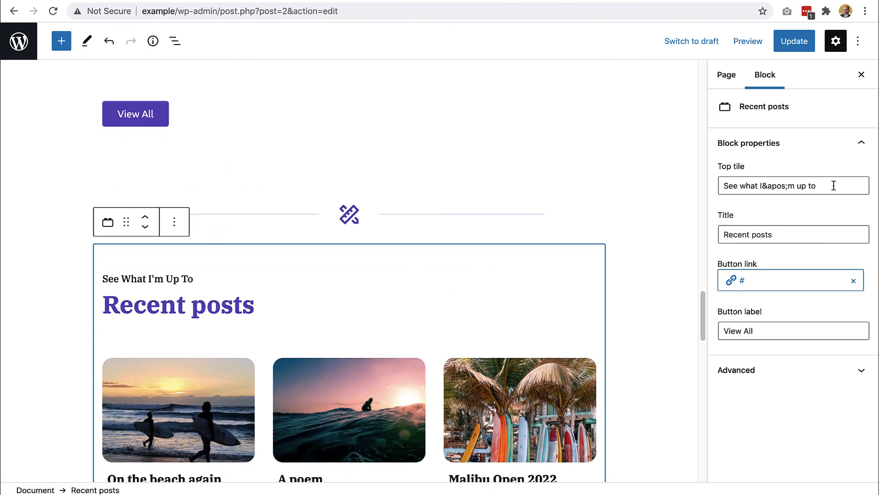
pyautogui.moveTo(833, 185); pyautogui.dragTo(728, 186)
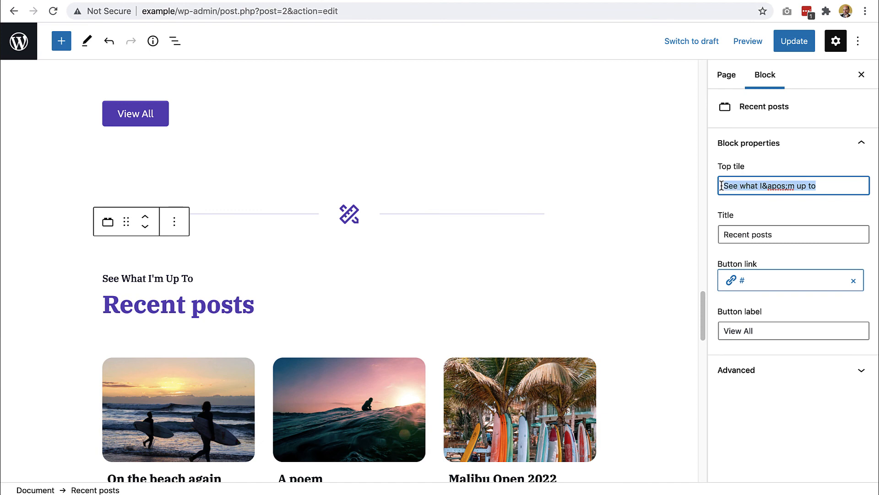
pyautogui.write('F')
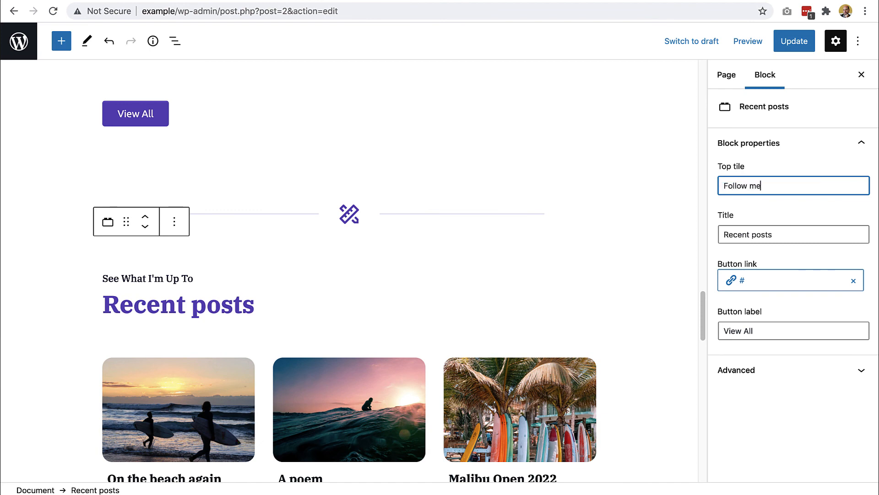
pyautogui.write('ollow my jou')
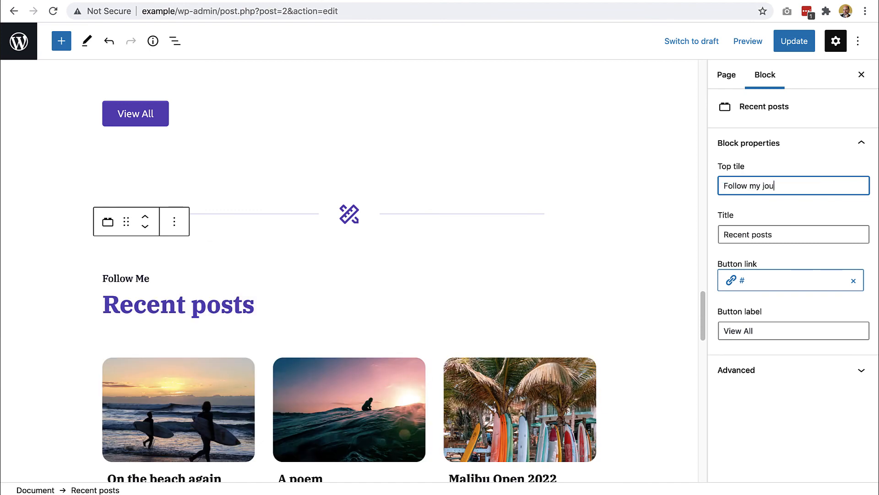
pyautogui.write('rney')
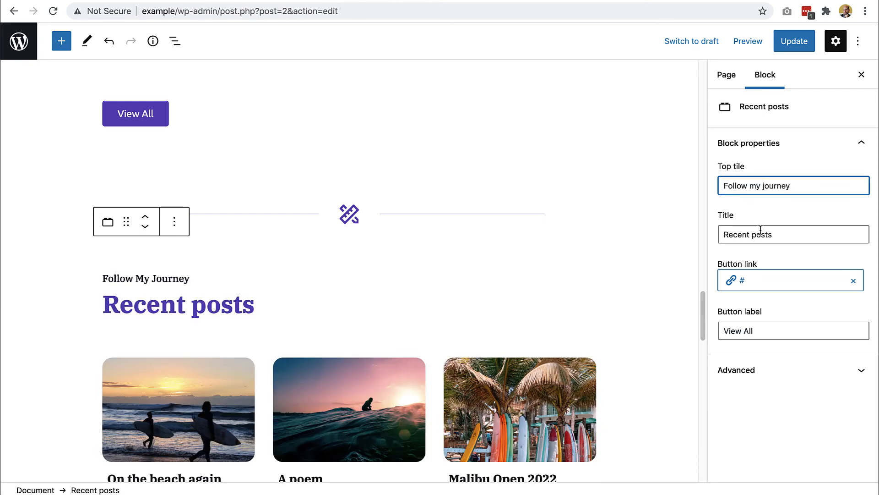
# - Set the Recent posts block's title to "The latest posts"
pyautogui.moveTo(781, 235); pyautogui.dragTo(720, 234)
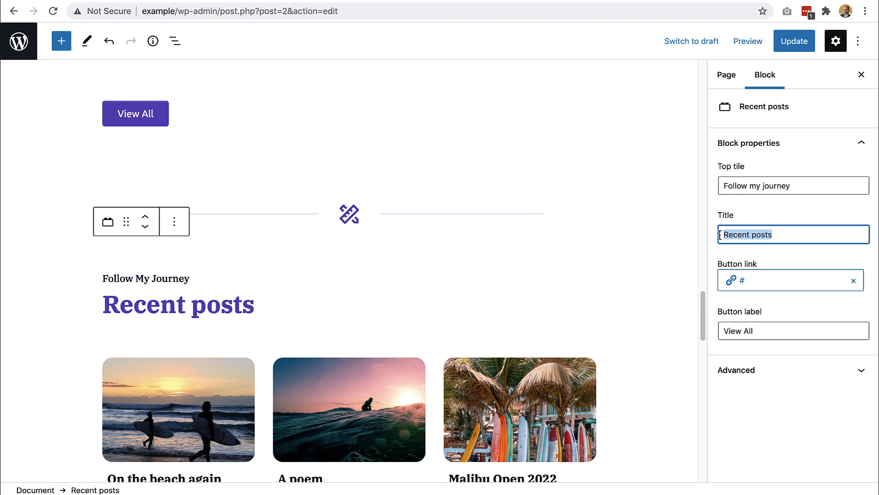
pyautogui.write('The')
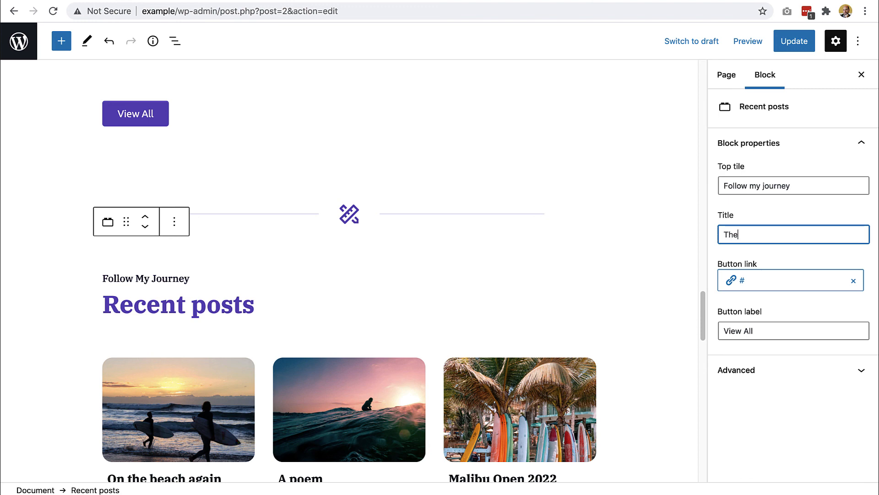
pyautogui.write(' latest ')
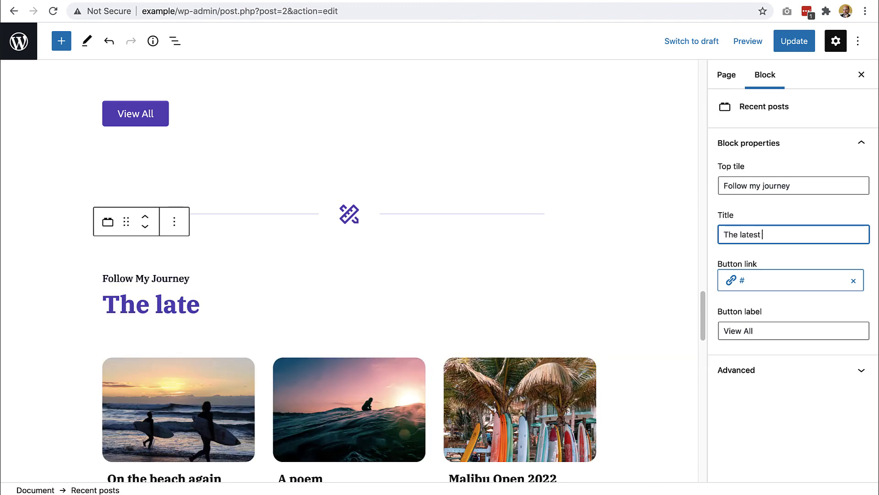
pyautogui.write('posts')
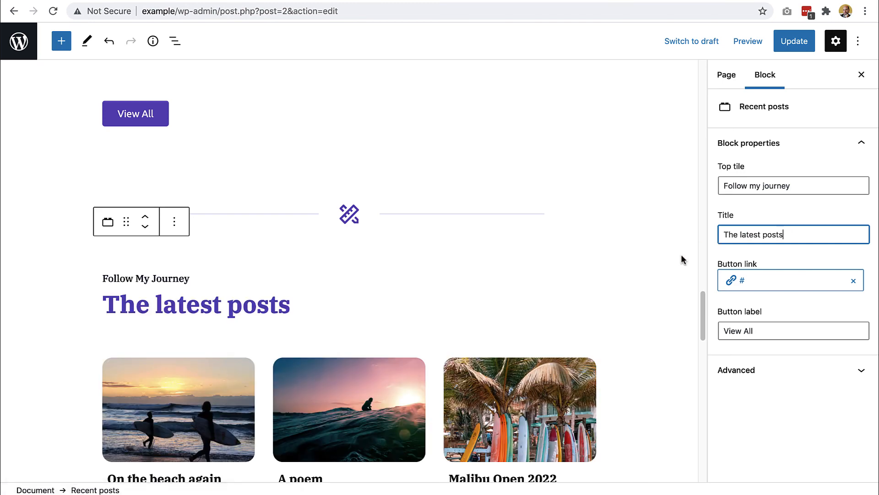
# - Update the Home page and view its retitled posts section on the live site
pyautogui.scroll(-5, 607, 275)
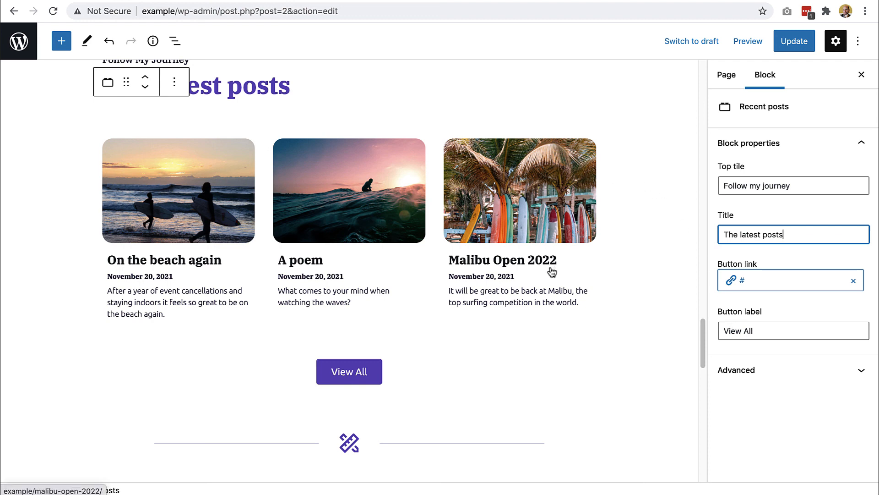
pyautogui.click(777, 45)
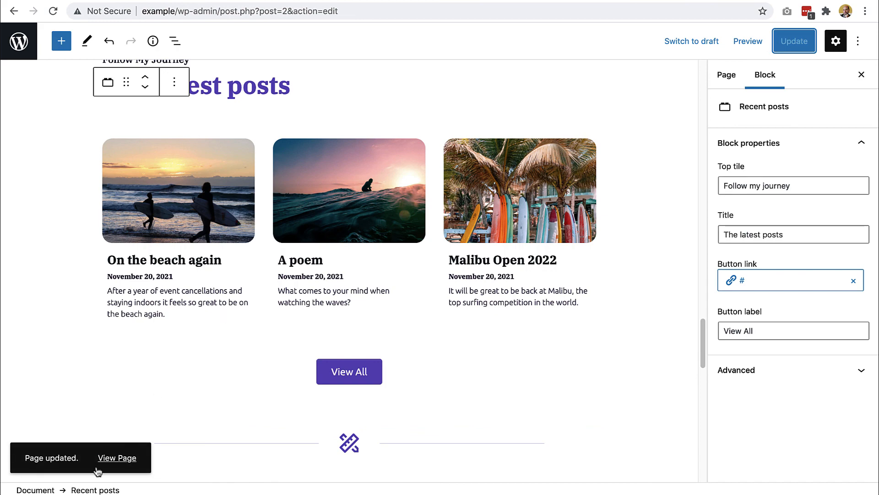
pyautogui.click(115, 457)
pyautogui.scroll(-20, 163, 424)
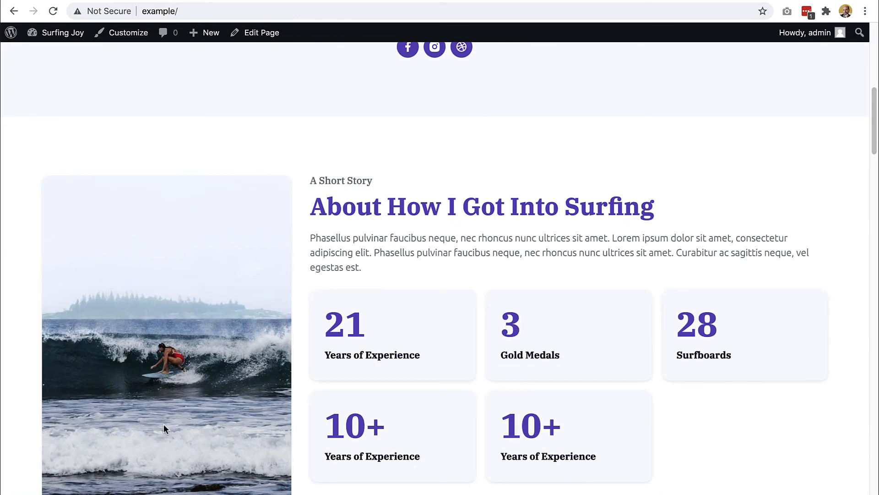
pyautogui.scroll(-10, 163, 428)
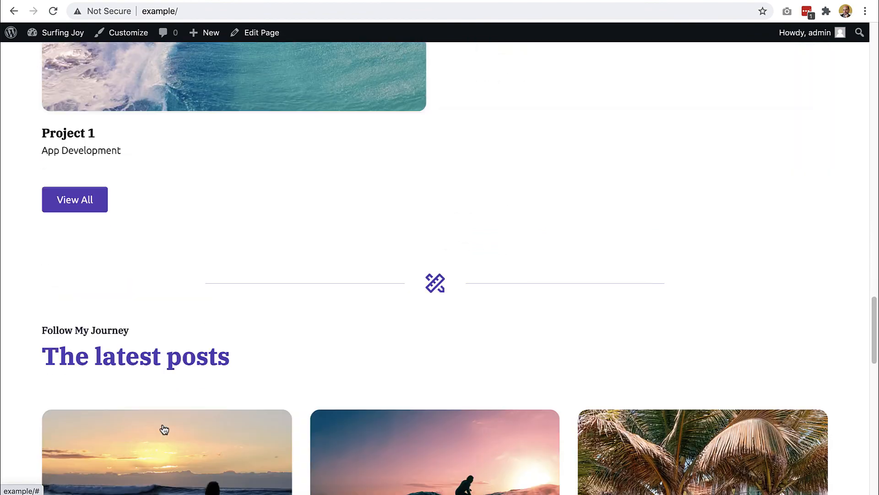
pyautogui.scroll(3, 161, 421)
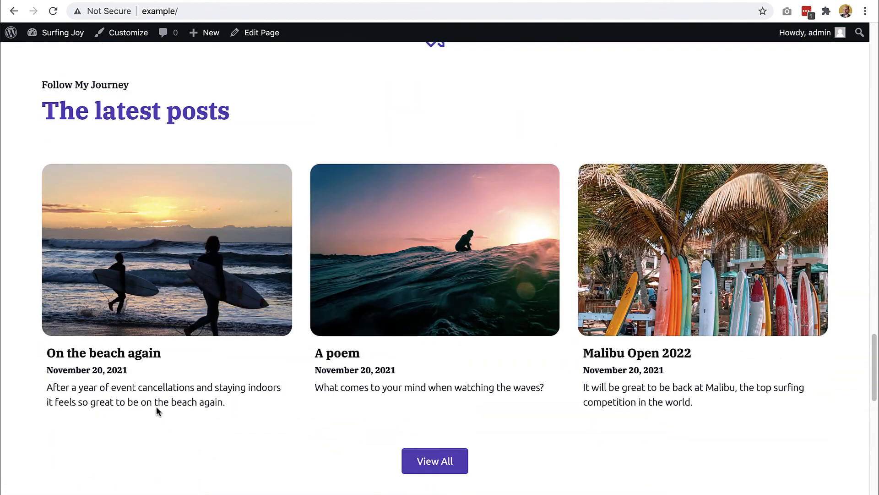
# - Check the posts "On the beach again" and "A poem" from their cards, returning to the Home page after each
pyautogui.click(150, 296)
pyautogui.scroll(-8, 416, 328)
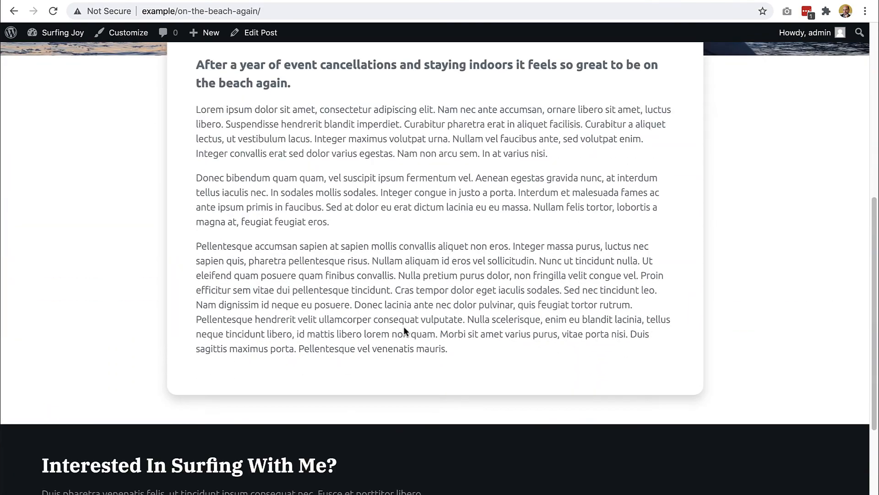
pyautogui.scroll(10, 409, 340)
pyautogui.click(14, 11)
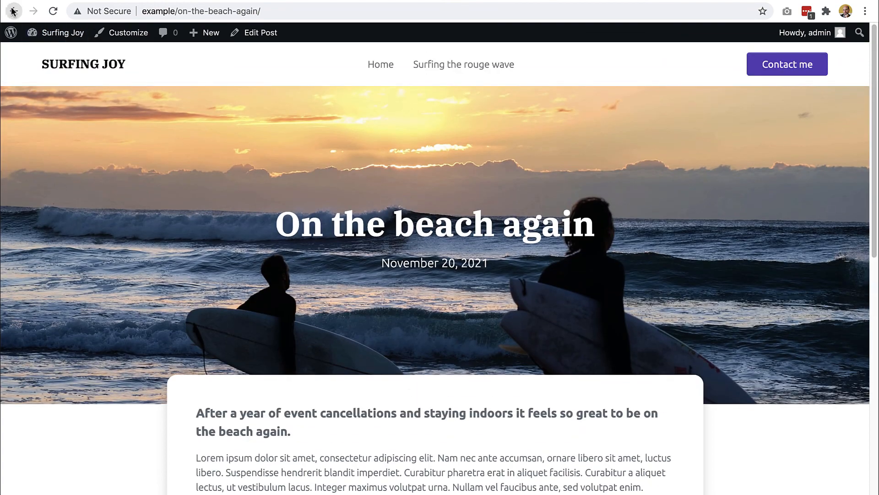
pyautogui.click(445, 360)
pyautogui.scroll(-7, 445, 361)
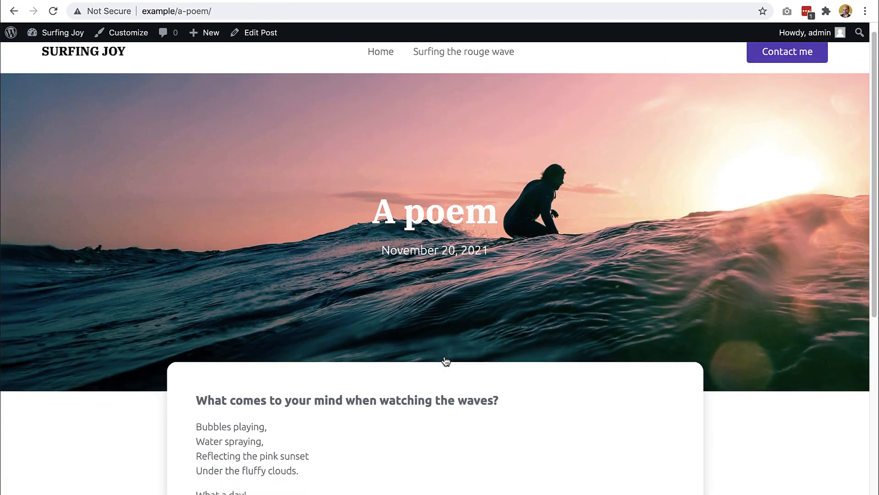
pyautogui.scroll(7, 442, 355)
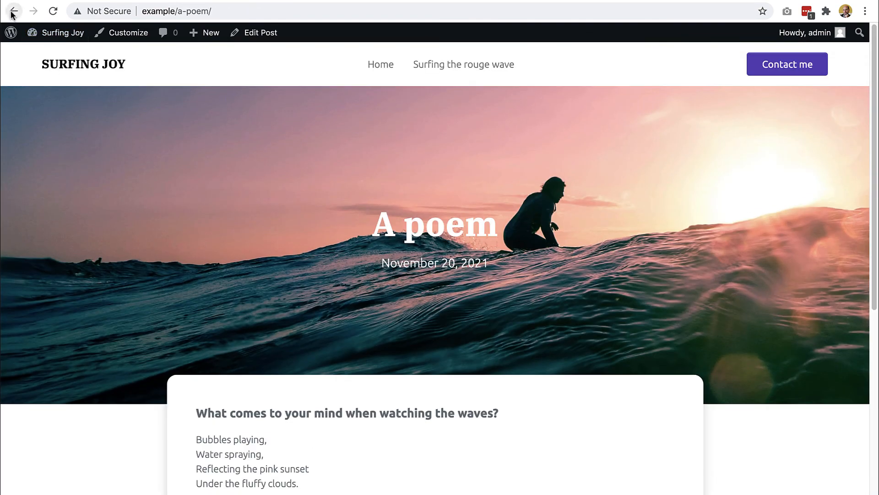
pyautogui.click(14, 11)
# - Check the "Malibu Open 2022" post from its card, return to the Home page and review the posts section with its dividers
pyautogui.click(663, 387)
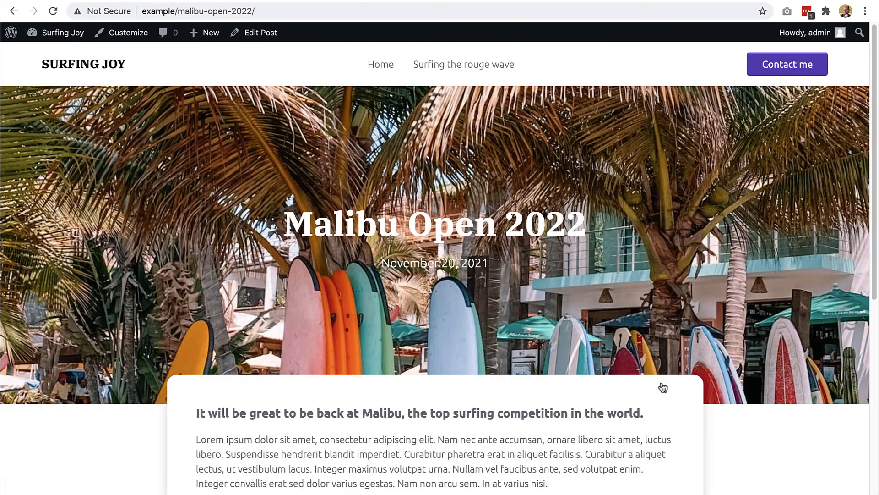
pyautogui.scroll(-10, 662, 387)
pyautogui.scroll(8, 662, 387)
pyautogui.scroll(2, 663, 387)
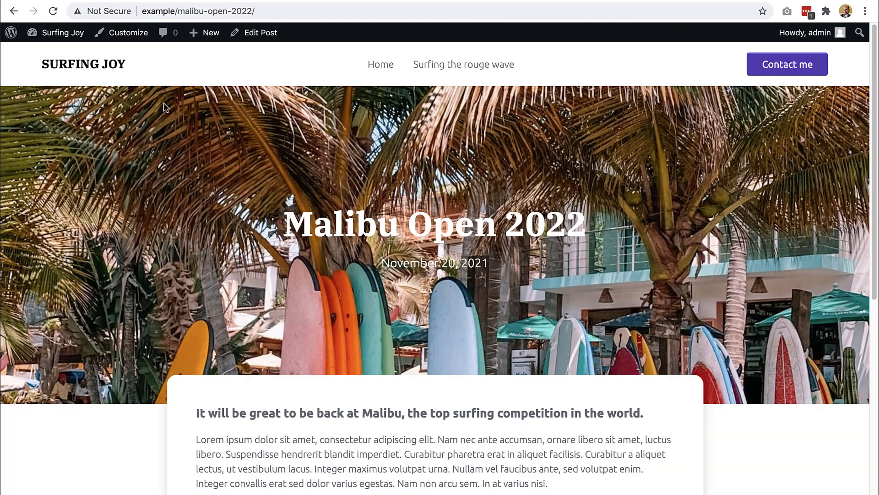
pyautogui.click(13, 11)
pyautogui.scroll(-6, 292, 191)
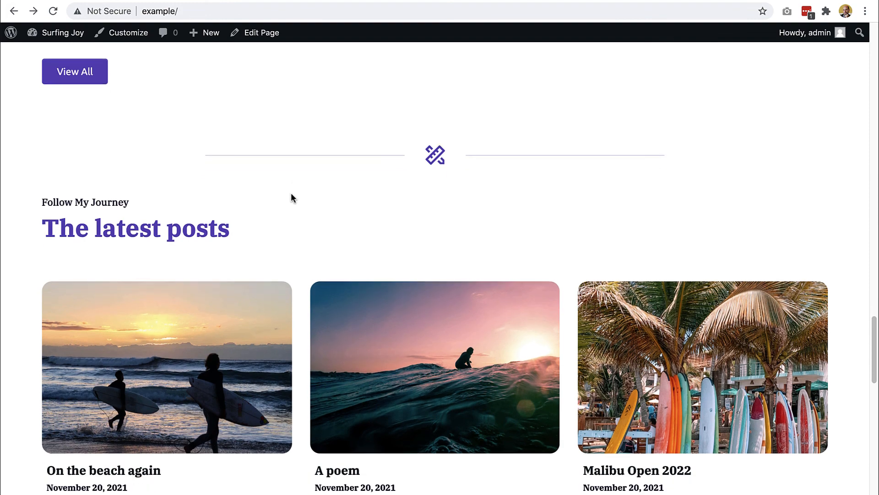
pyautogui.scroll(4, 291, 197)
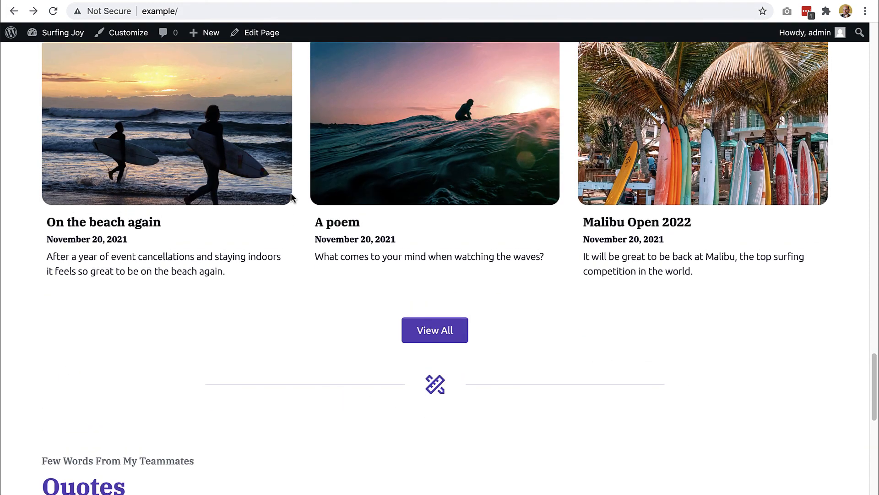